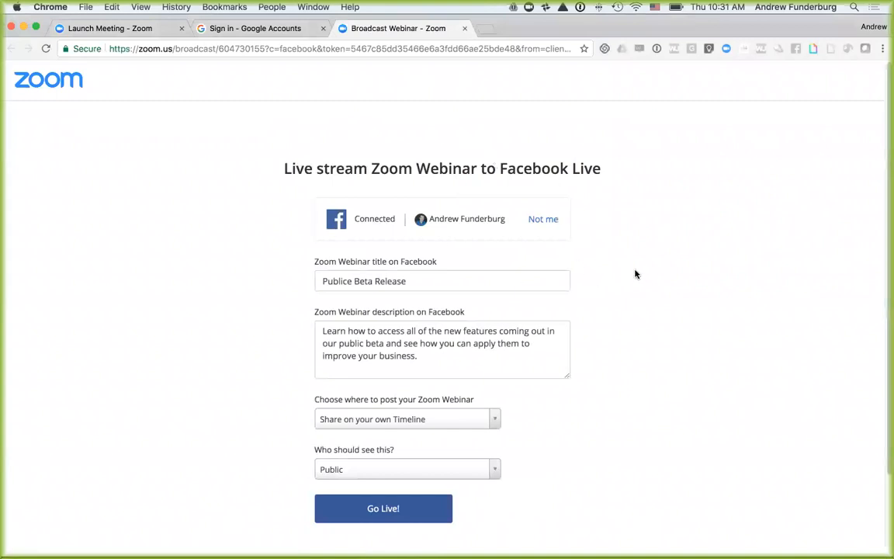
Step: Set the webinar to post to the Storyteller - Official Fundy Designer Group as a group share and start the Facebook live stream
scroll(635, 274, down, 2)
click(468, 370)
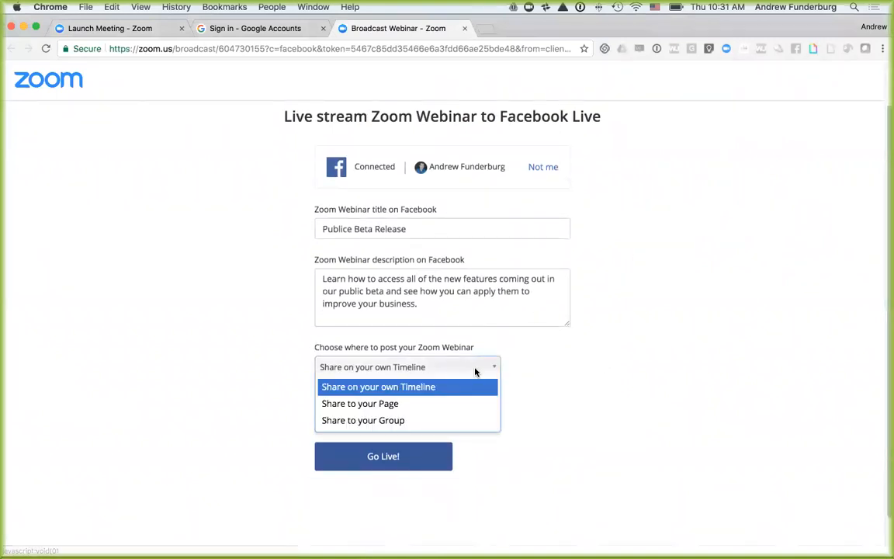
click(451, 420)
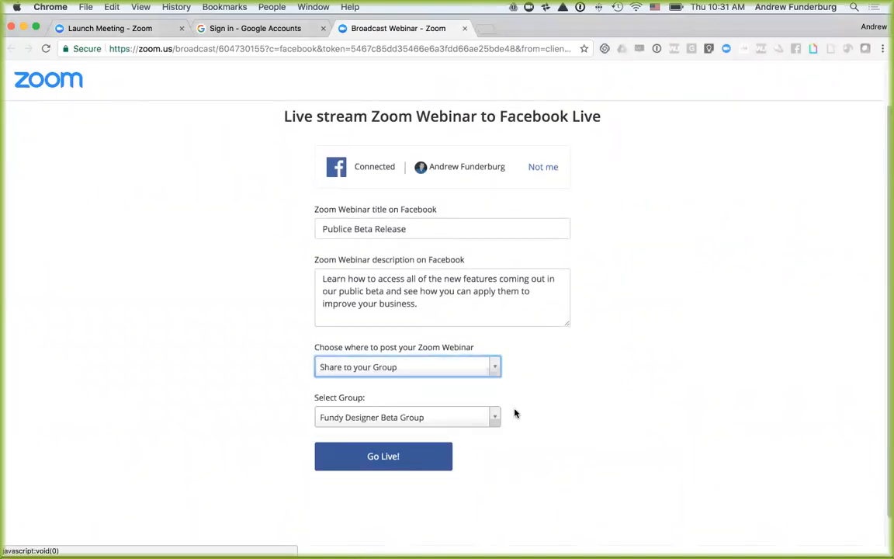
click(468, 423)
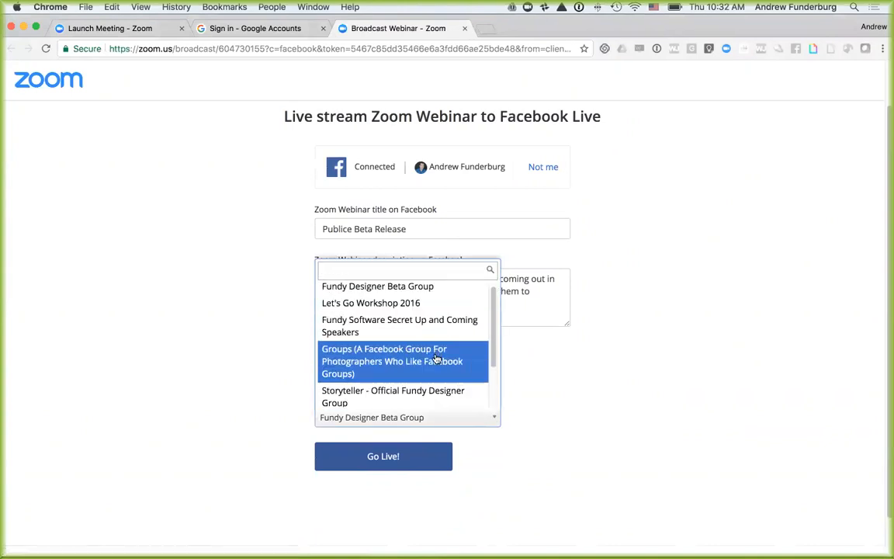
click(434, 395)
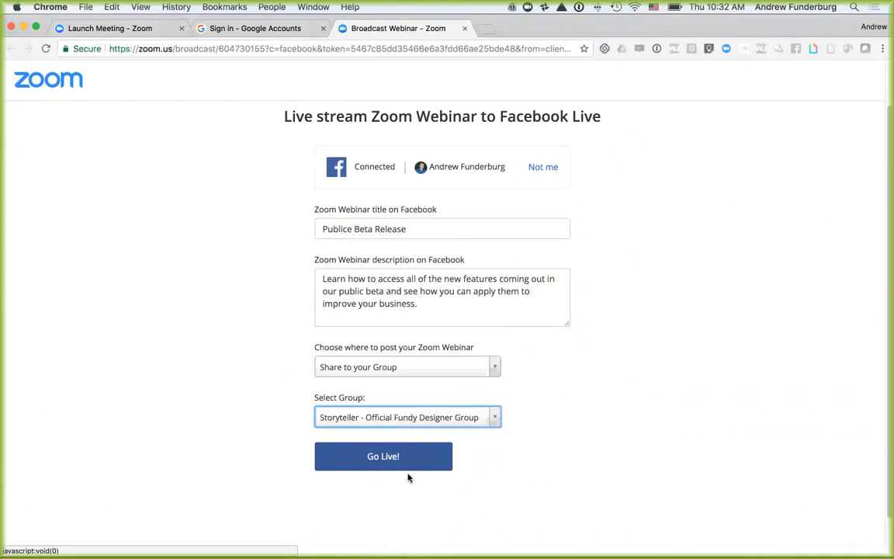
click(399, 455)
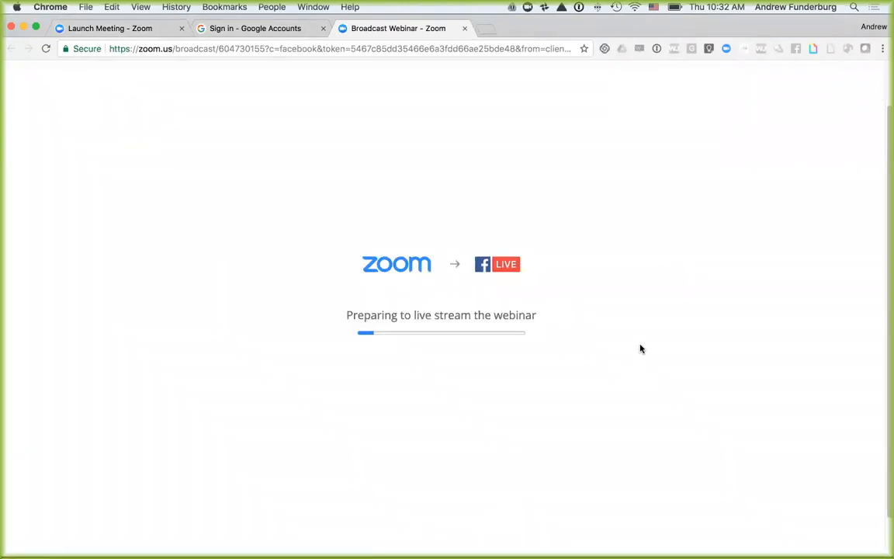
Step: Switch to Fundy Designer and create a new card in the standard 5x7 size with horizontal orientation, named Card
key(super+Tab)
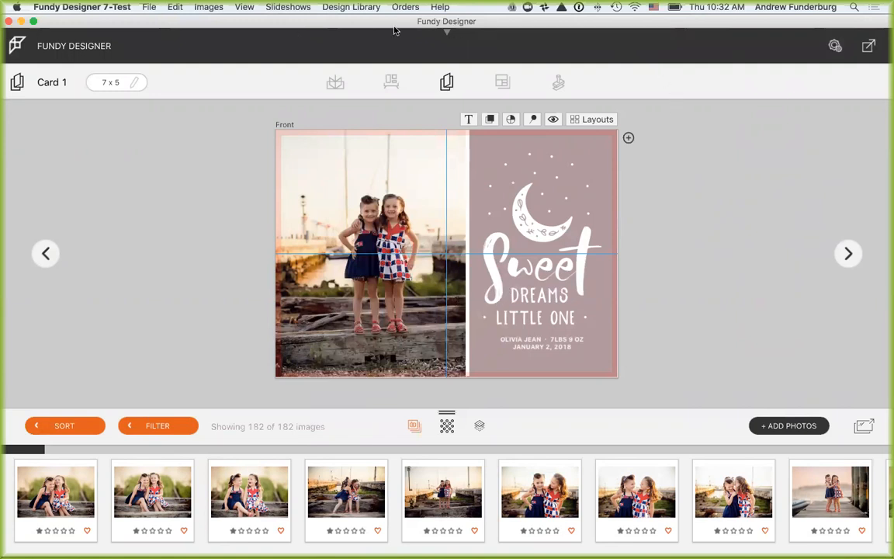
click(447, 82)
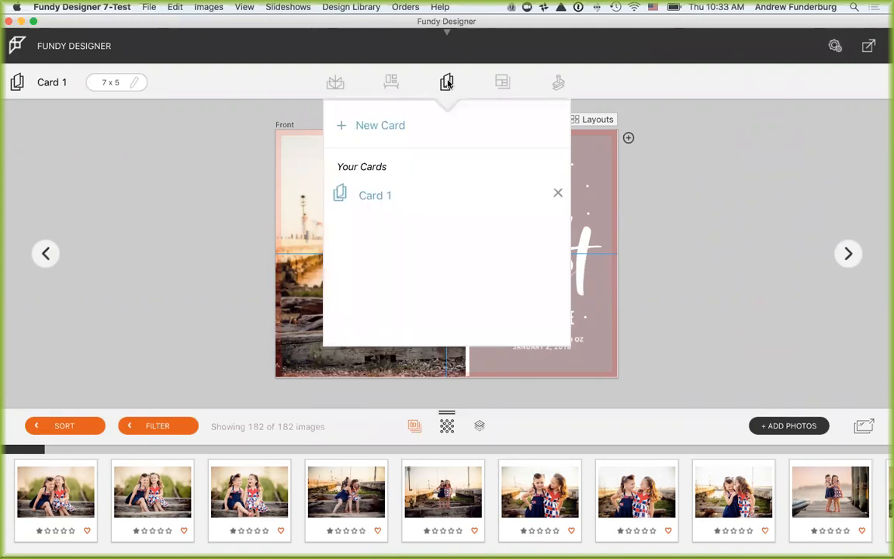
click(392, 126)
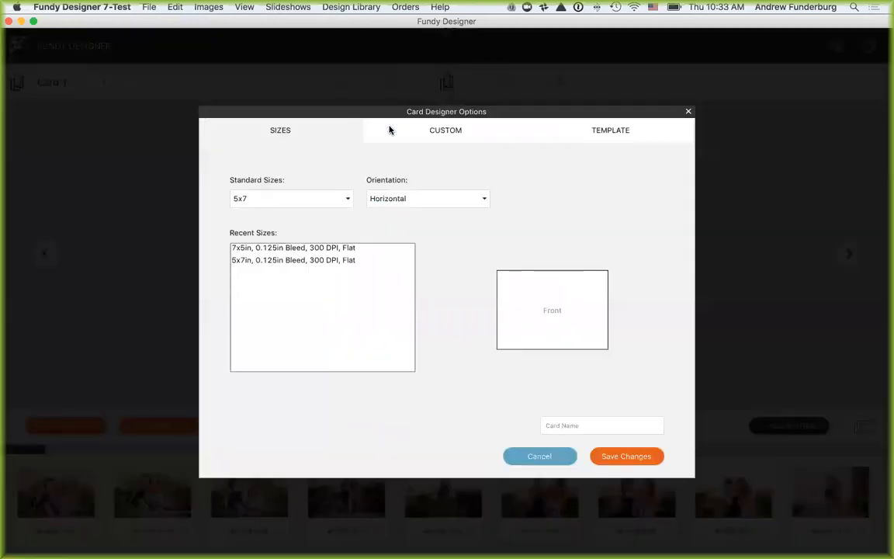
click(333, 198)
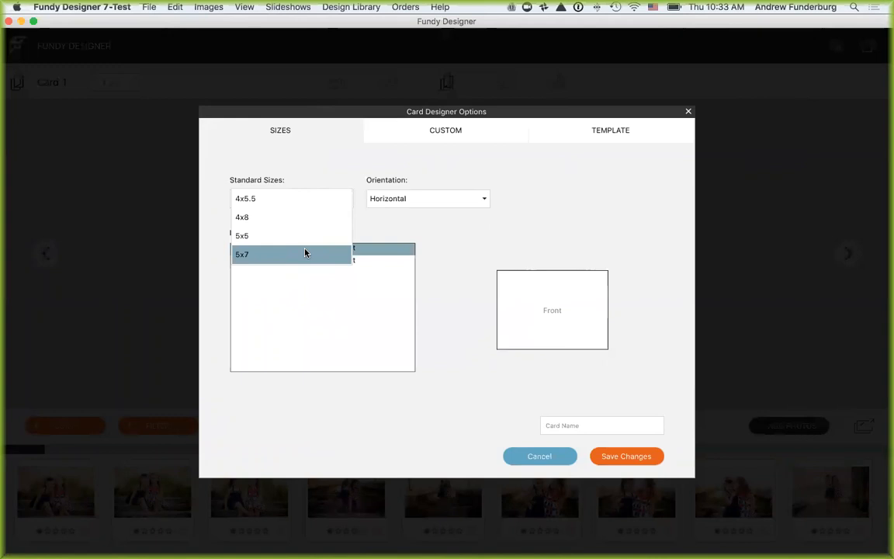
click(305, 253)
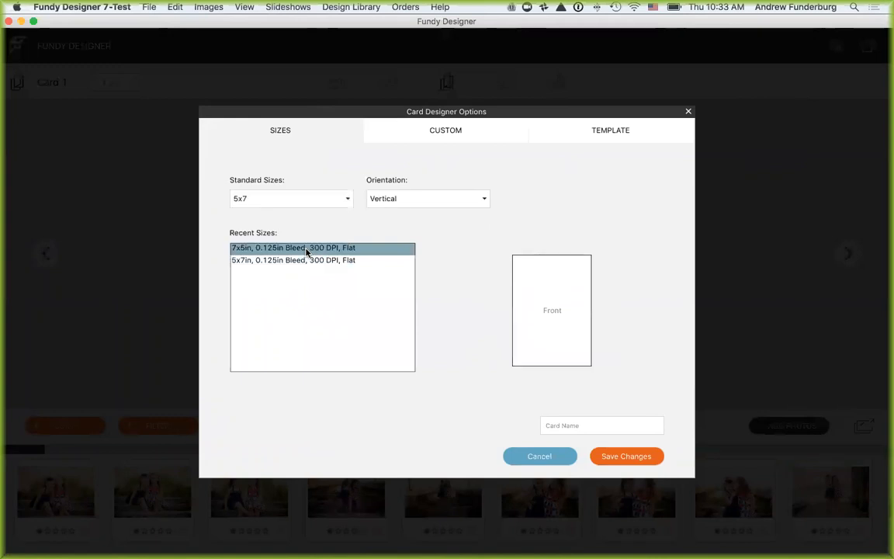
click(402, 198)
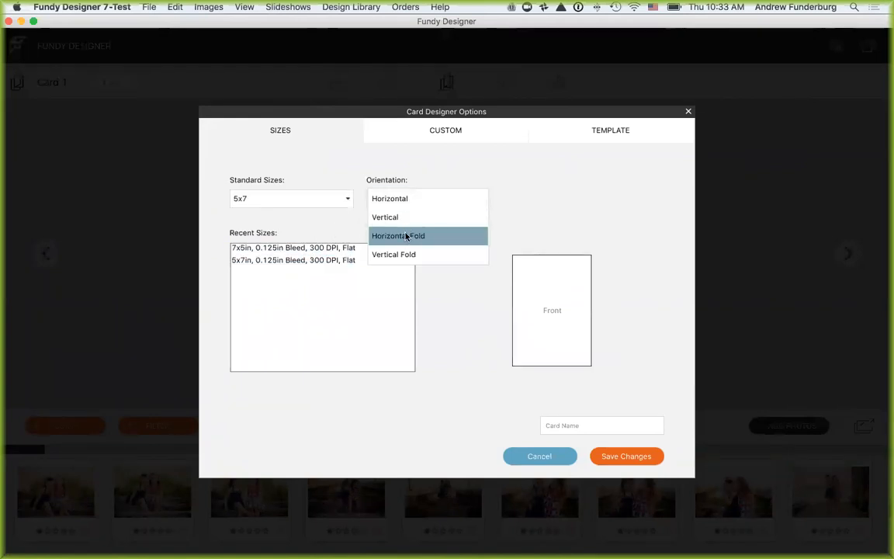
click(409, 201)
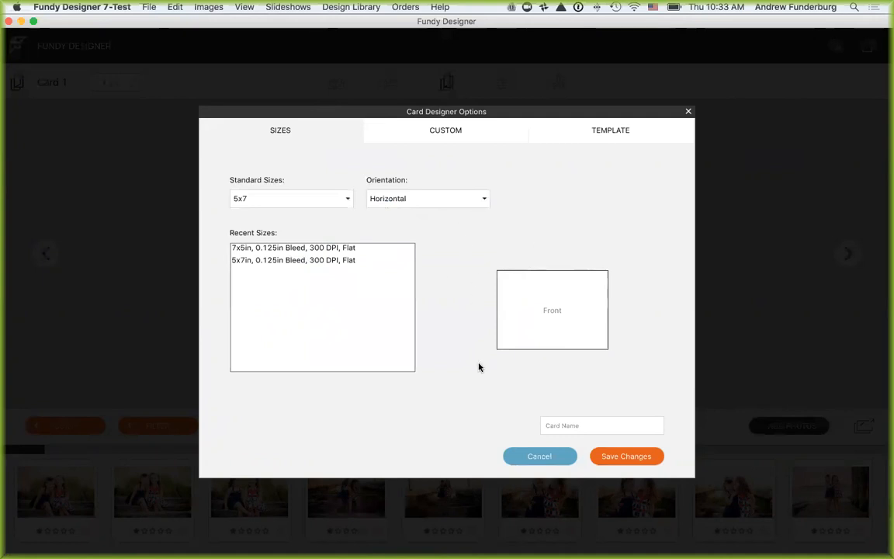
click(586, 424)
text(Card)
click(618, 457)
Step: Look through the available card designs, filtering them by Baby, Graduation and Holiday, and clear the filters to show all designs again
mouse_move(172, 183)
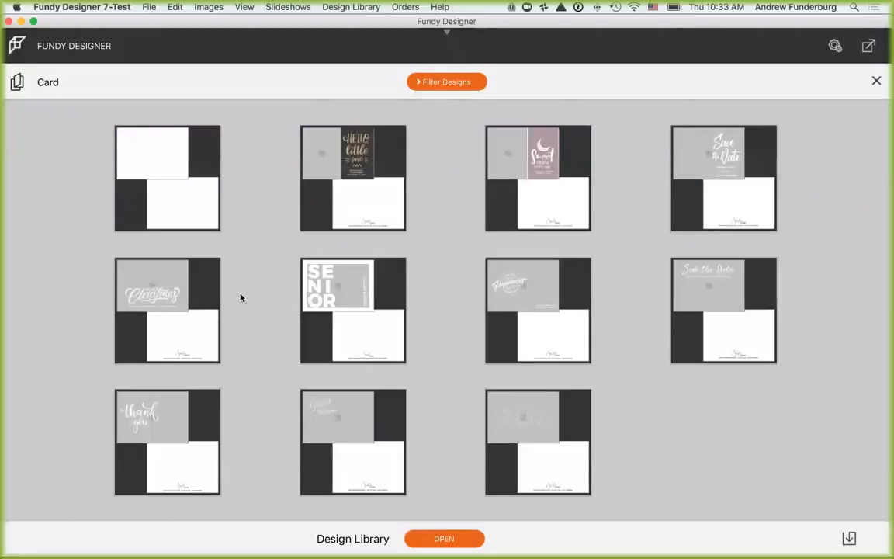
mouse_move(168, 449)
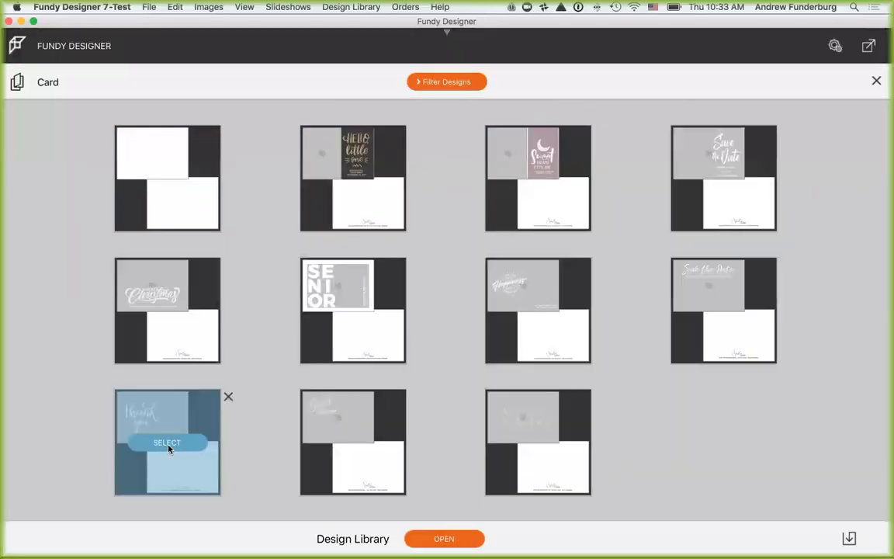
mouse_move(365, 445)
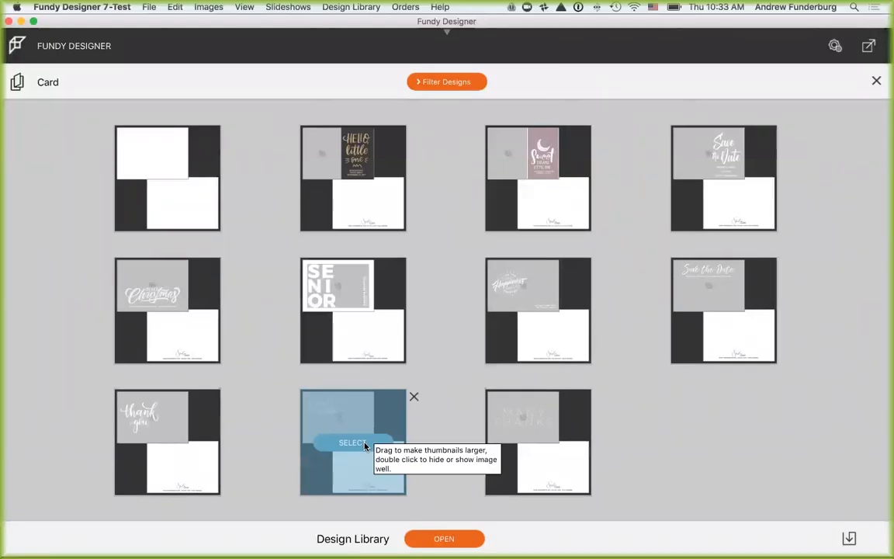
click(415, 82)
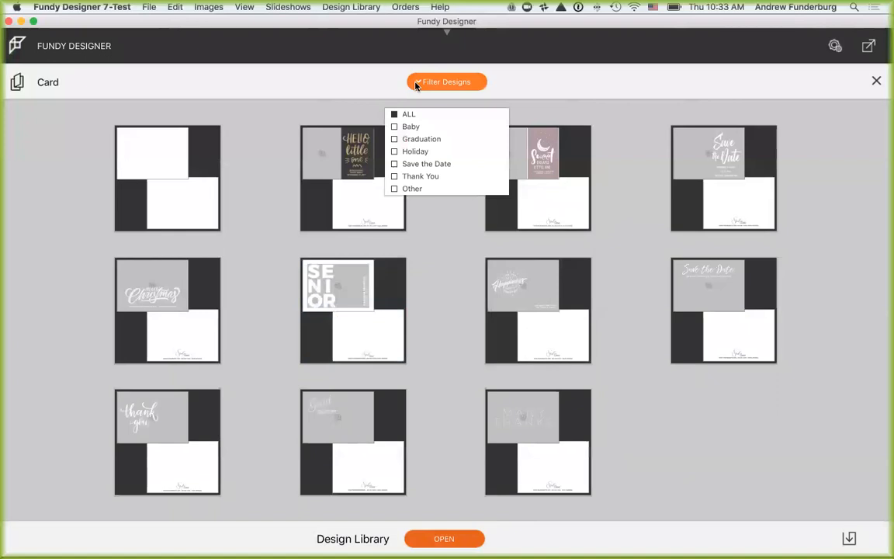
click(393, 127)
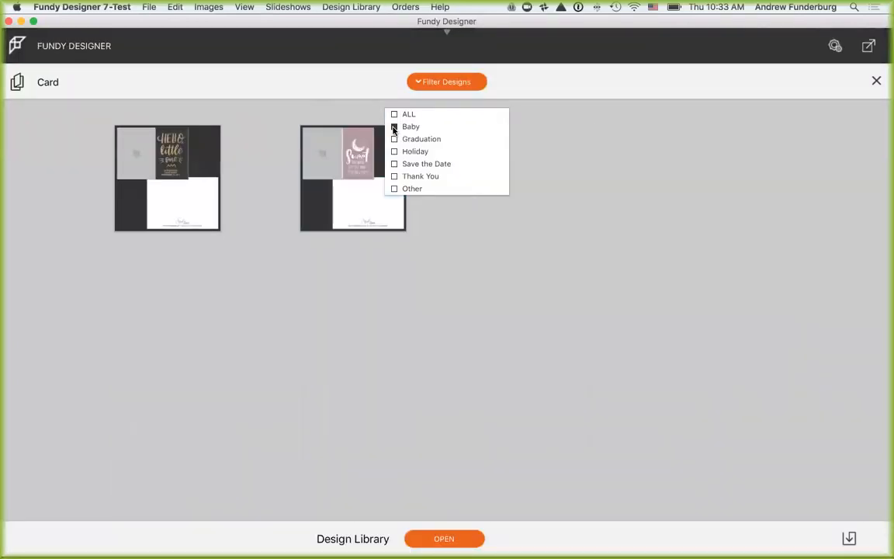
click(394, 139)
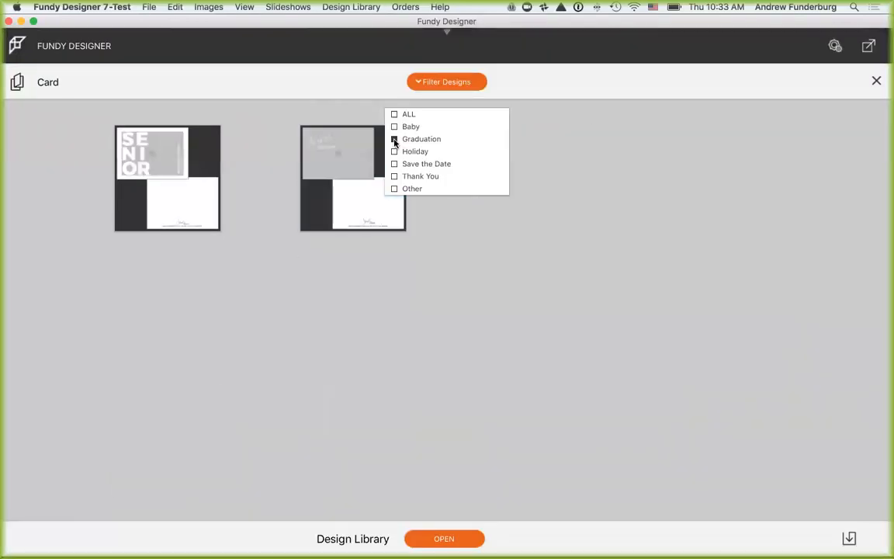
click(394, 152)
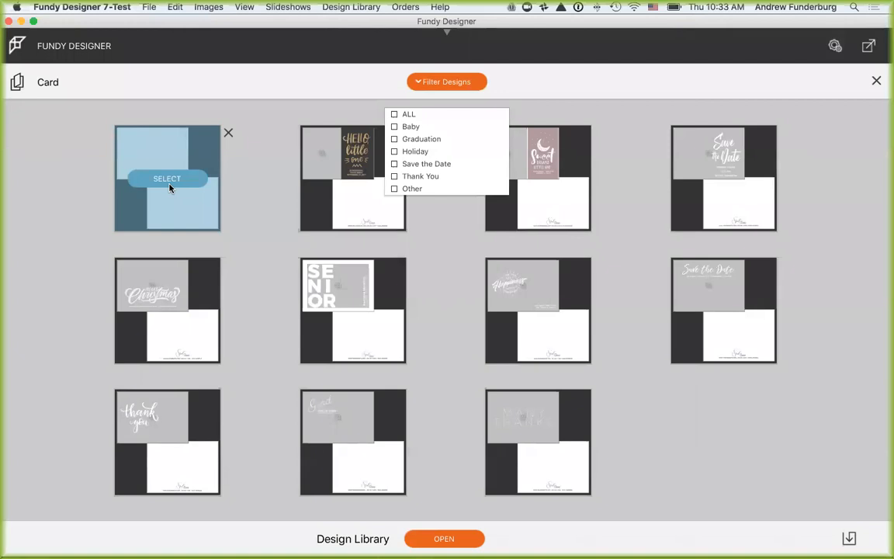
click(532, 91)
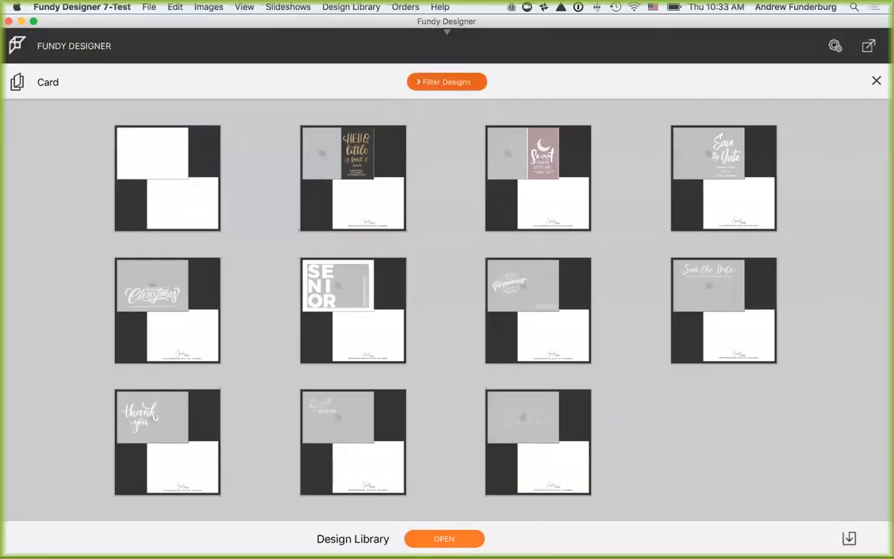
Step: Open the Design Library's card designs and filter them to the Holiday type
click(459, 545)
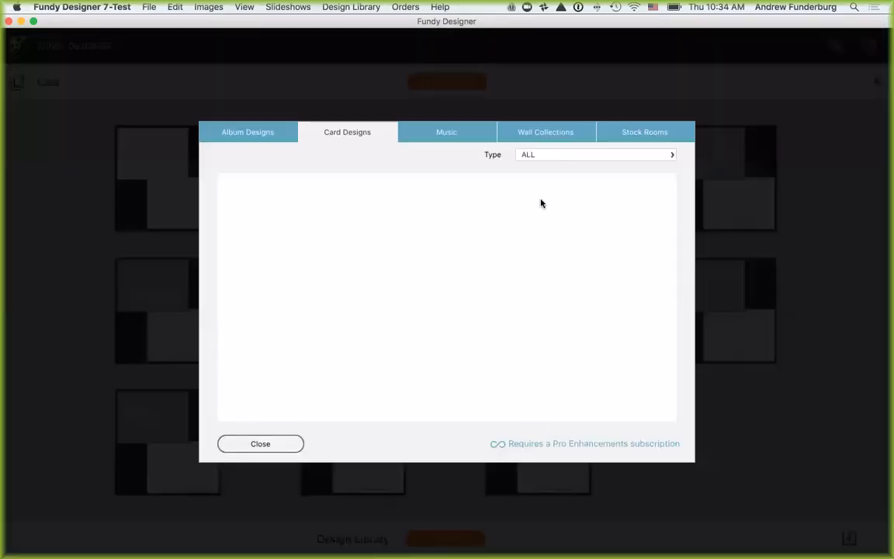
click(337, 132)
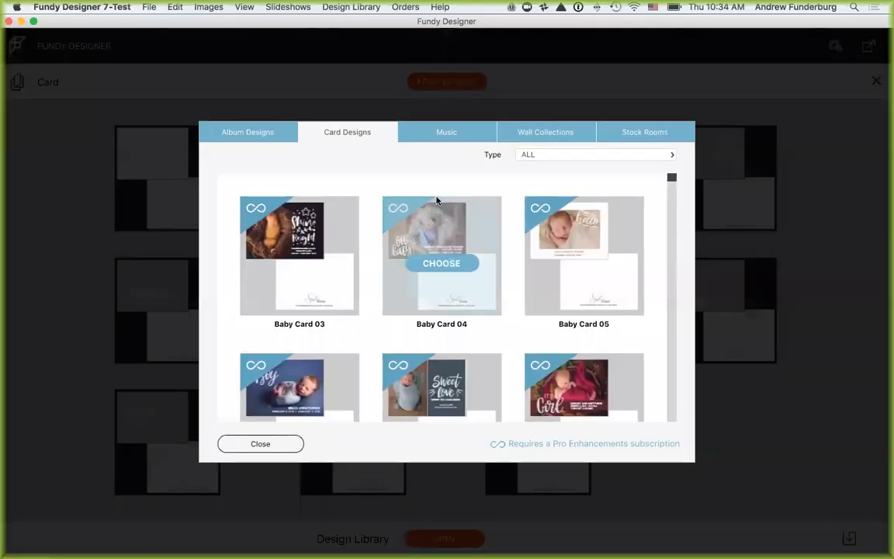
click(545, 154)
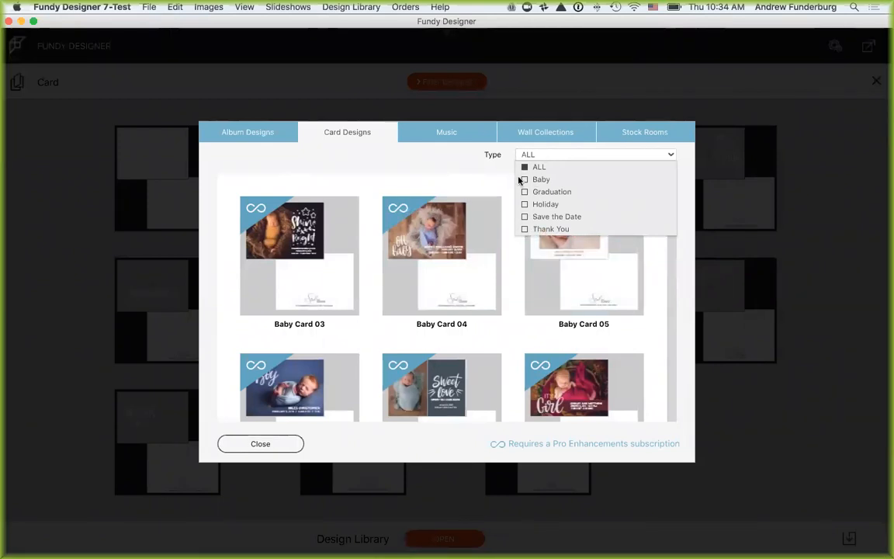
click(525, 204)
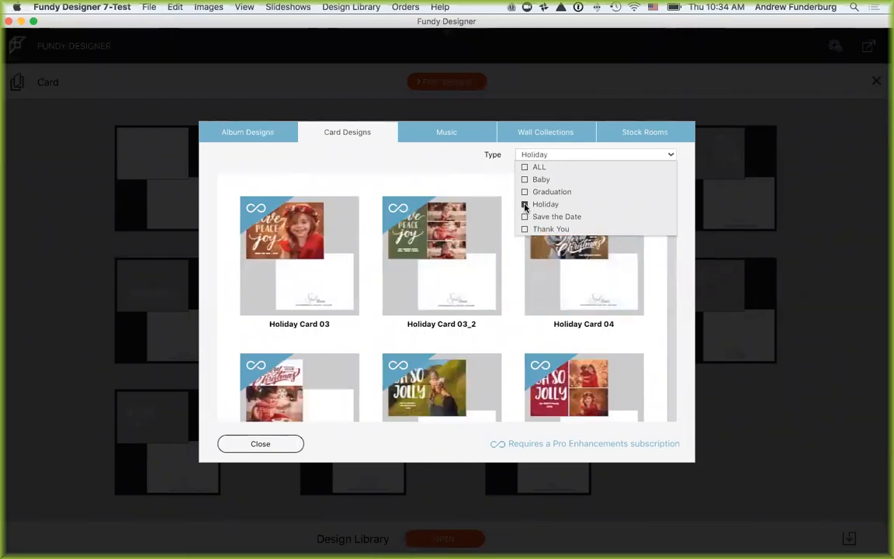
click(405, 170)
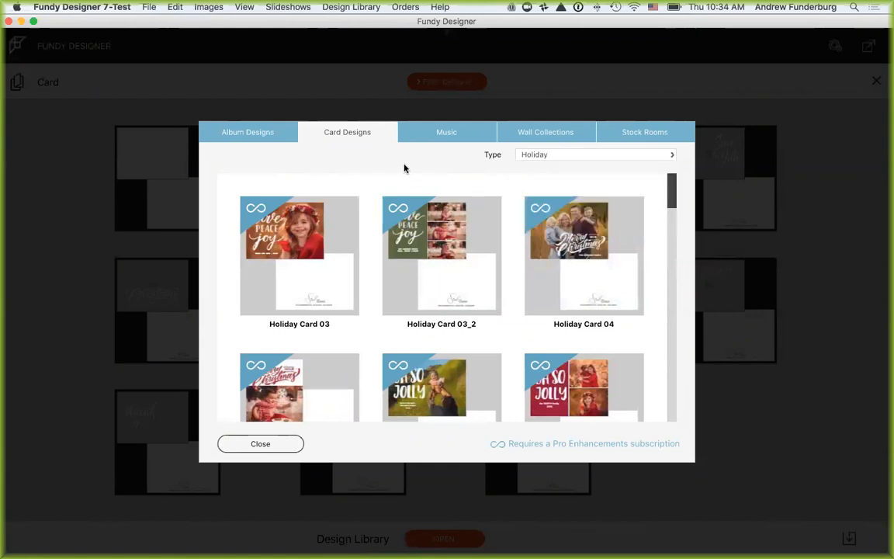
Step: Add the Holiday Card 09 design from the library to the available card designs and close the library
scroll(470, 225, down, 3)
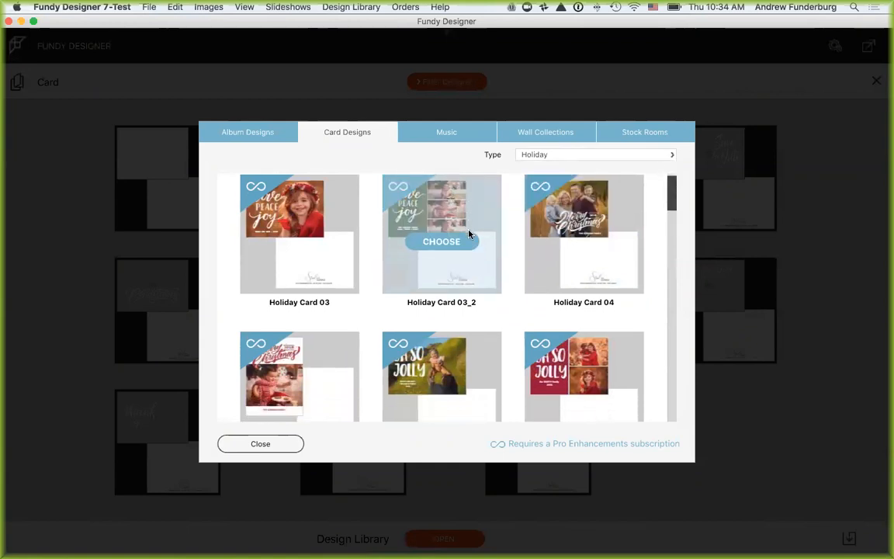
scroll(469, 232, down, 8)
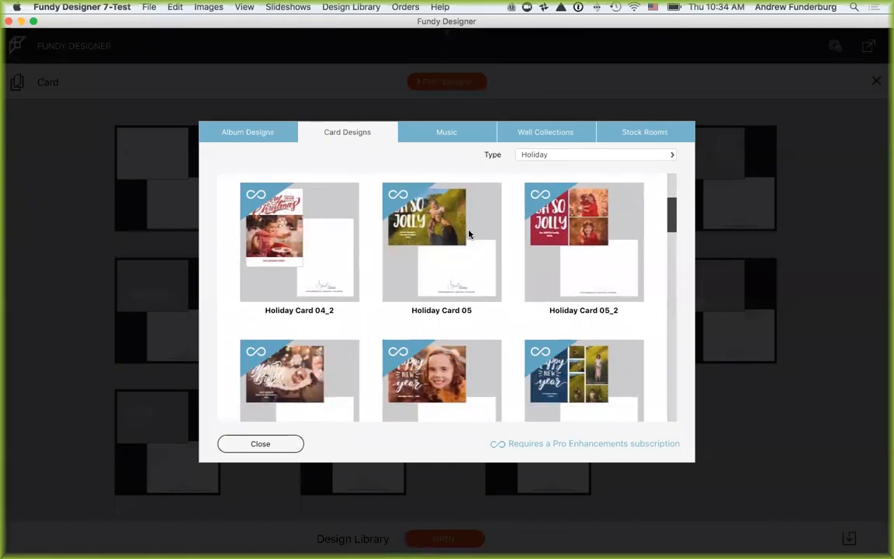
scroll(469, 233, down, 6)
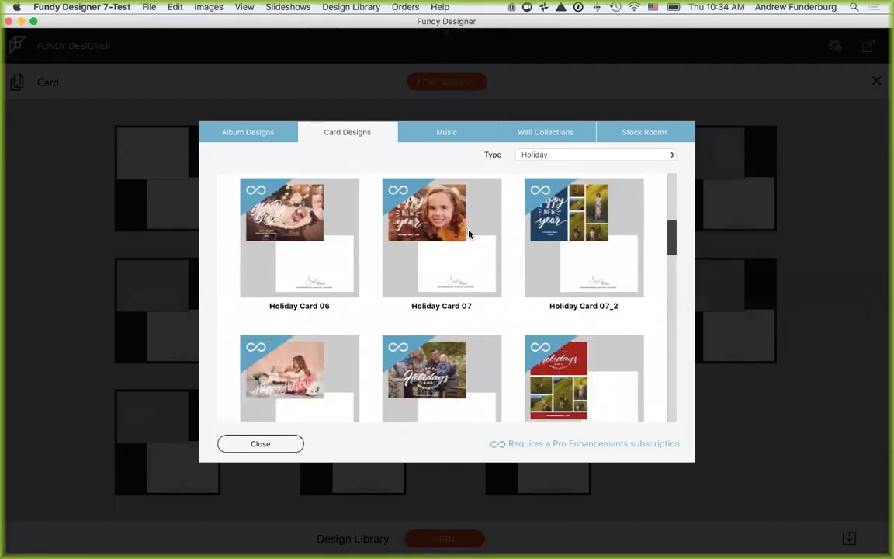
scroll(469, 233, down, 3)
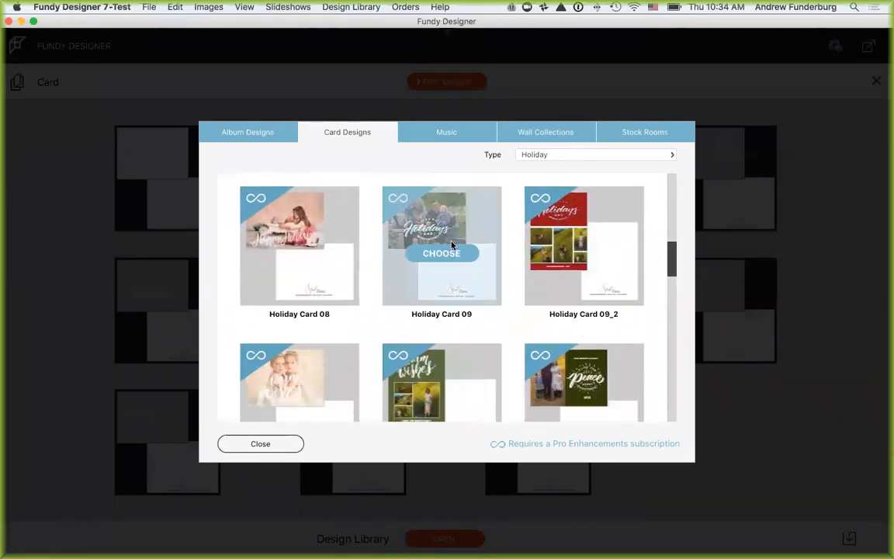
click(448, 253)
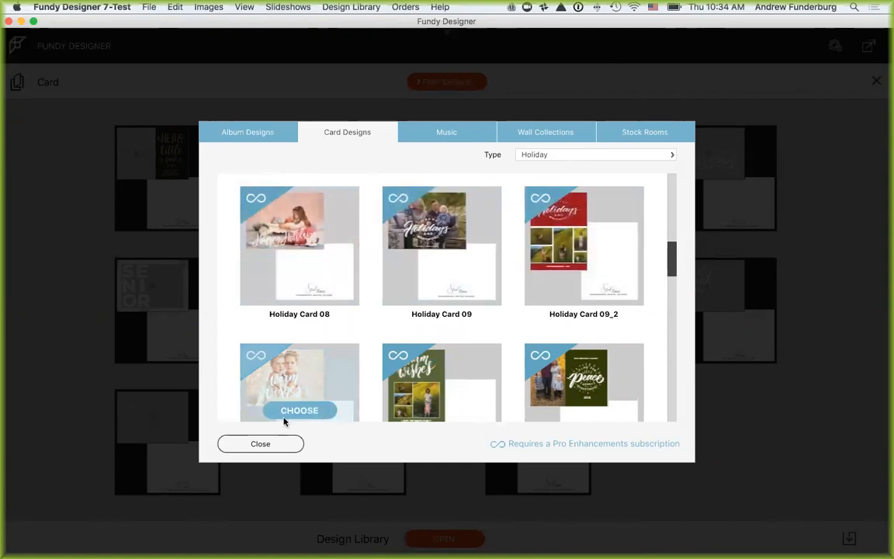
click(273, 440)
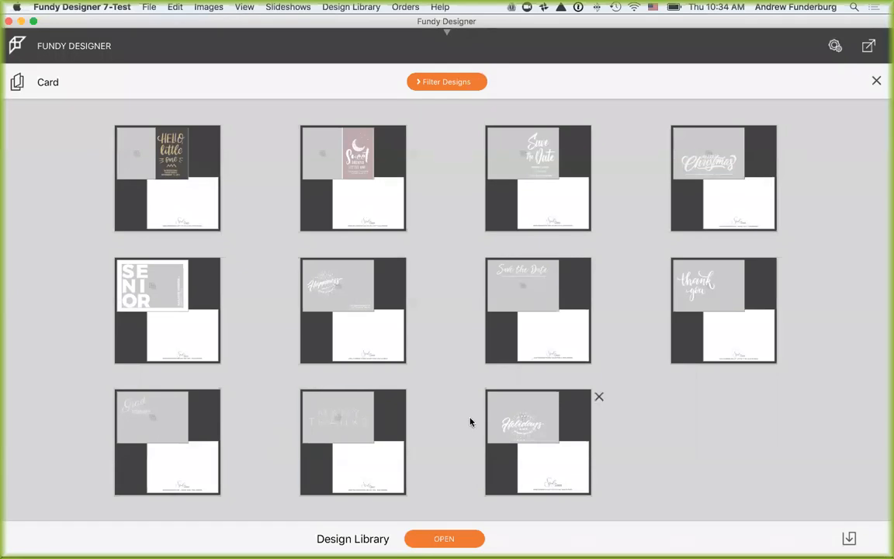
Step: Apply the Happy Holidays design to the card, fill its front with the third photo of the two seated girls, and select the placed photo
mouse_move(555, 433)
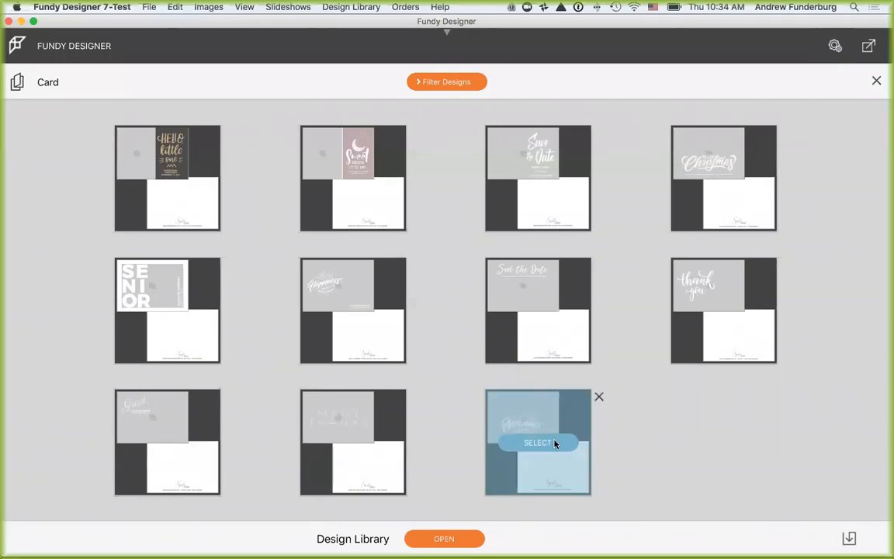
click(555, 443)
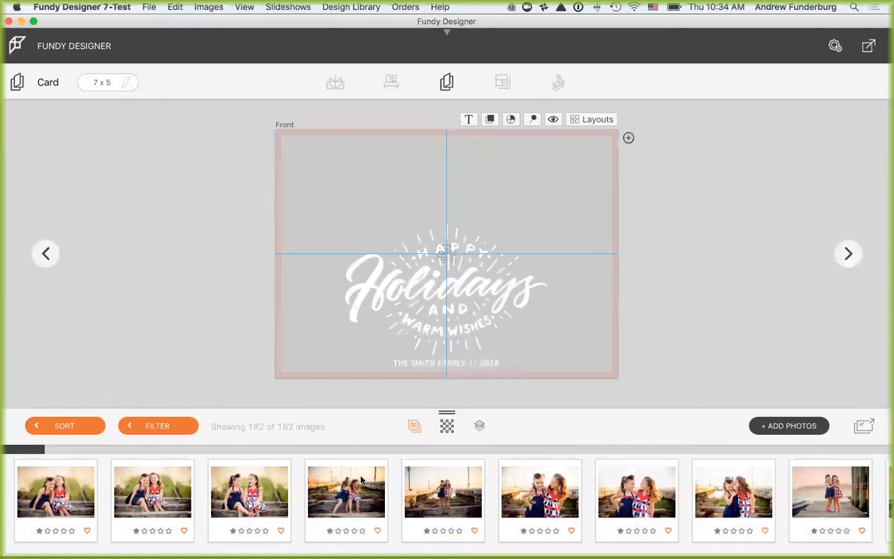
drag(268, 466, 424, 186)
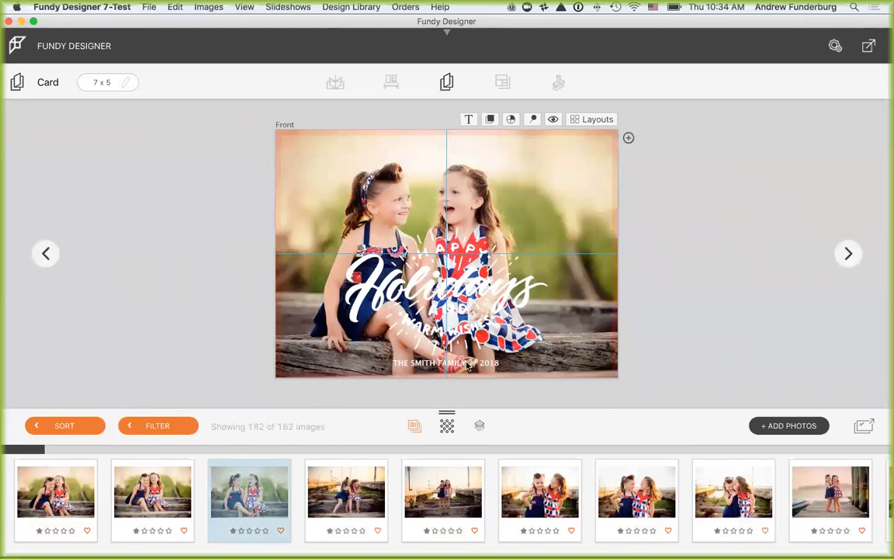
click(499, 172)
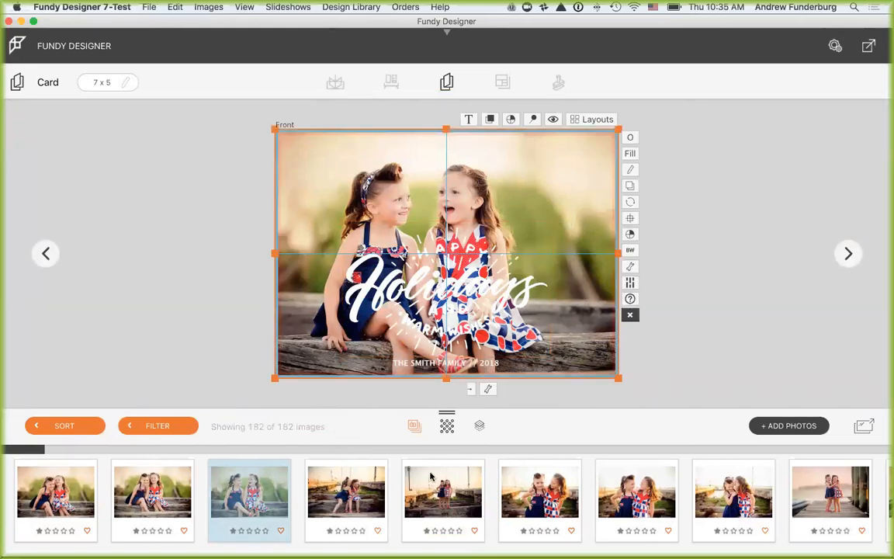
Step: Try adding the first, fourth and fifth photos to the card front alongside the existing photo, and undo the addition
click(338, 481)
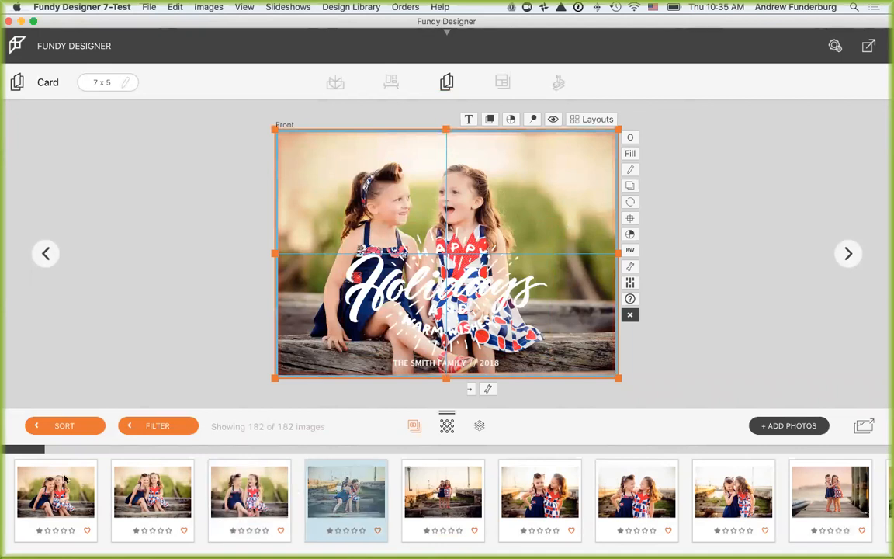
super+click(66, 480)
super+click(444, 475)
drag(446, 460, 545, 222)
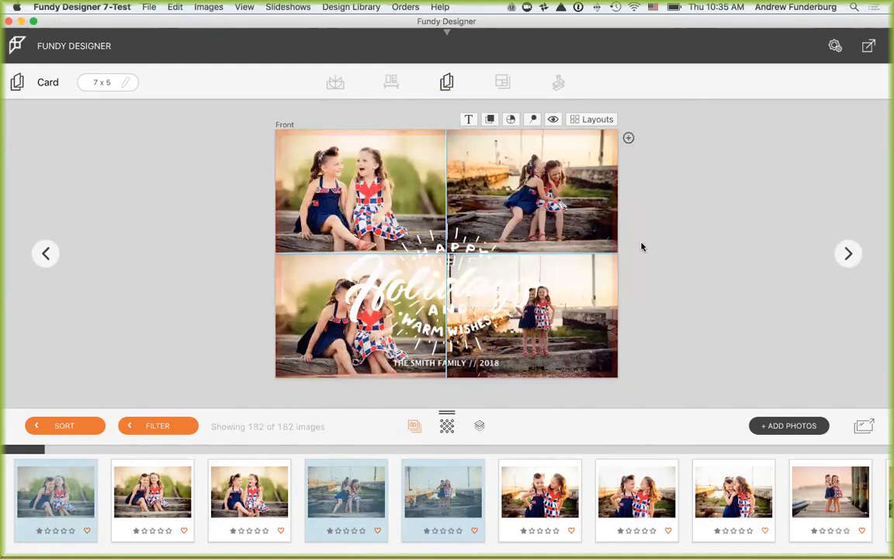
key(super+z)
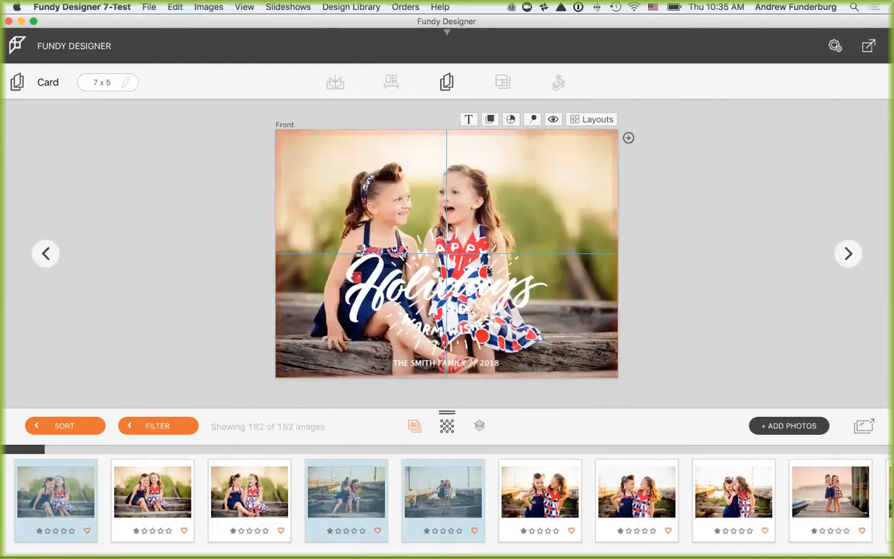
Step: Shrink the Happy Holidays overlay and place it in the upper-right corner of the card front
click(488, 271)
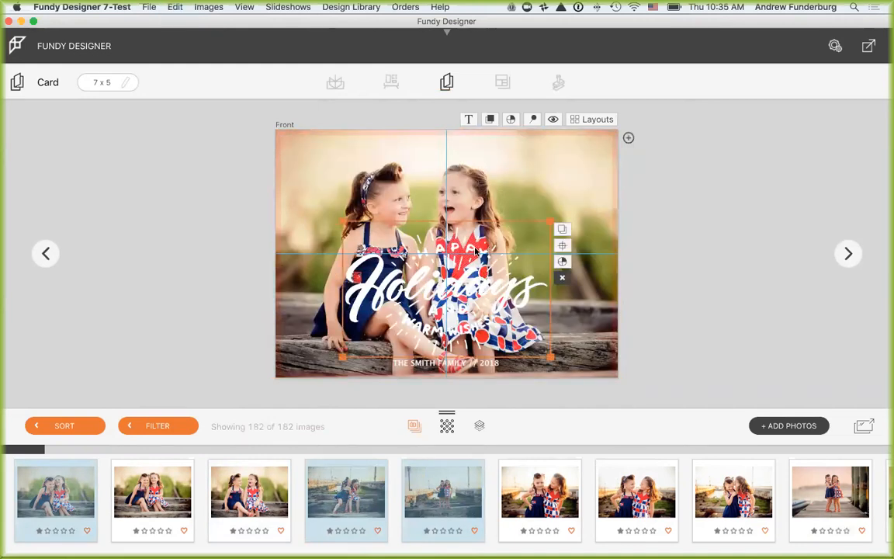
drag(458, 230, 496, 203)
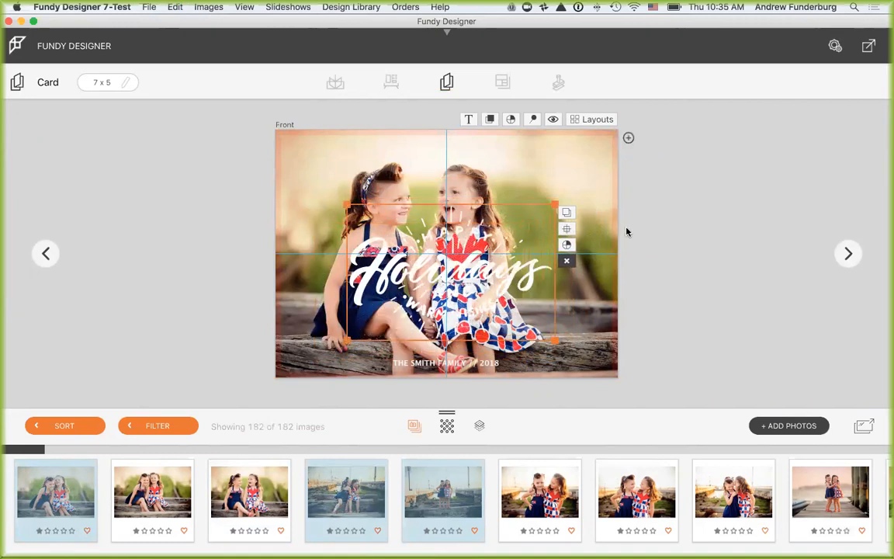
click(645, 231)
click(463, 363)
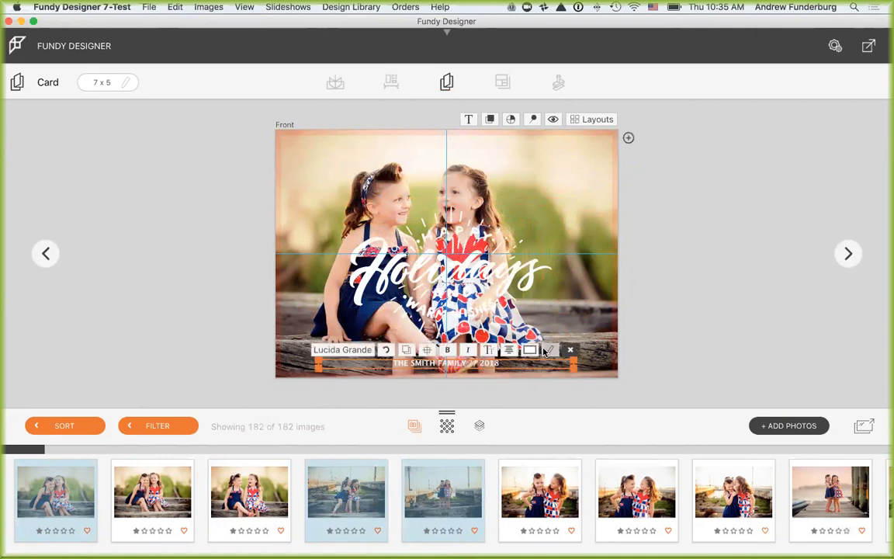
click(447, 248)
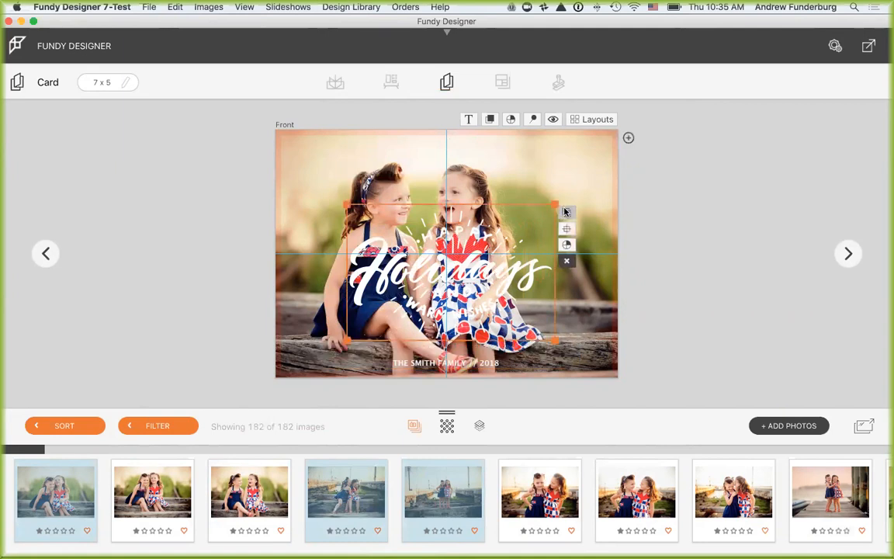
drag(555, 204, 548, 141)
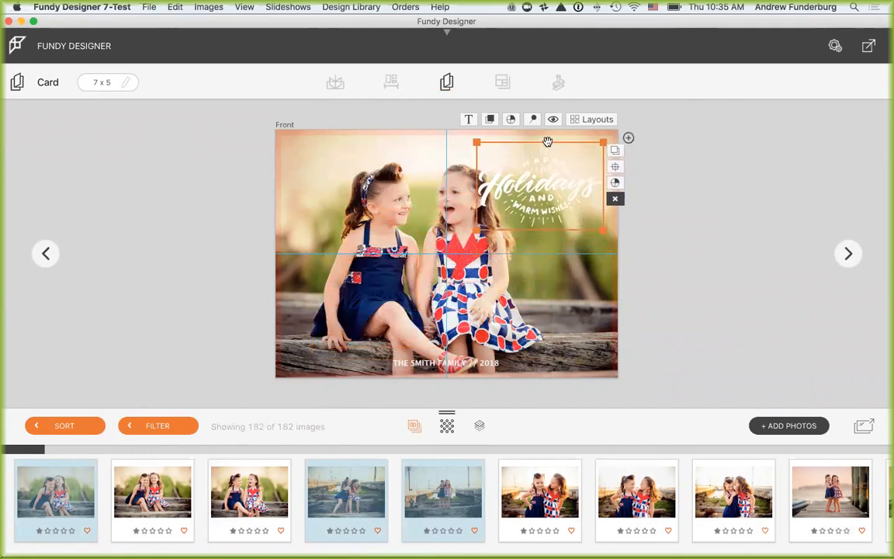
Step: Open the family-name text line on the card front for editing and view its available fonts, leaving the text as is
click(461, 363)
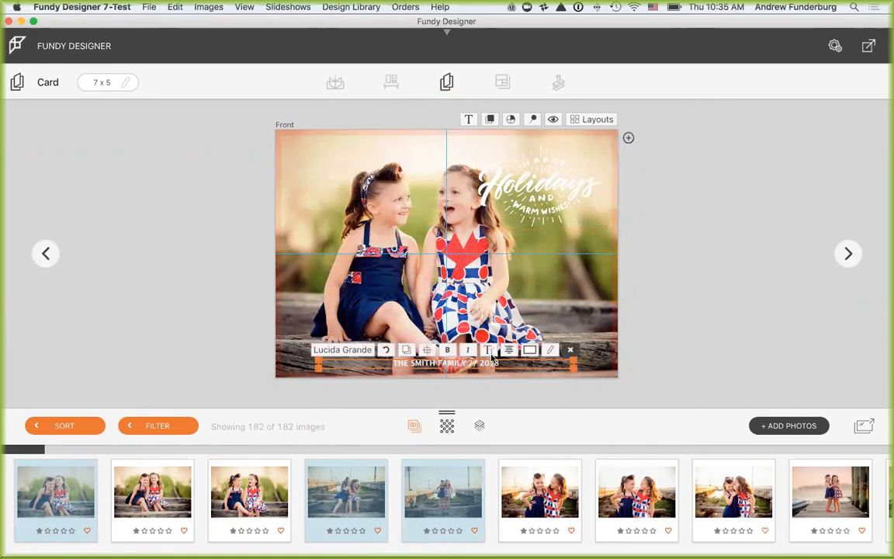
click(550, 350)
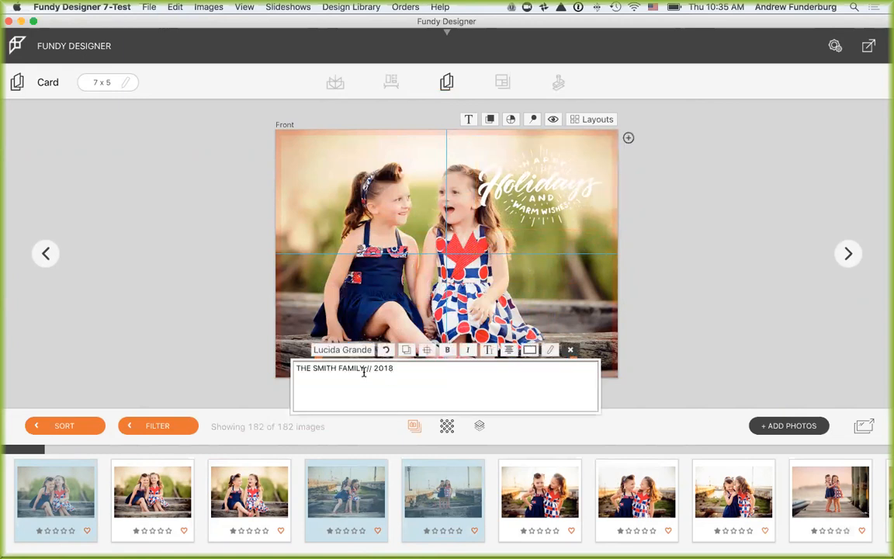
drag(364, 368, 295, 368)
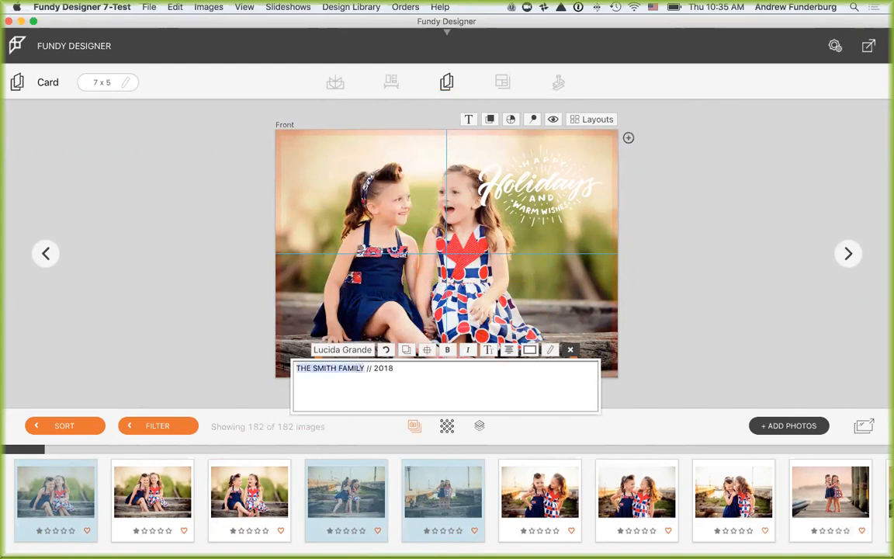
click(342, 354)
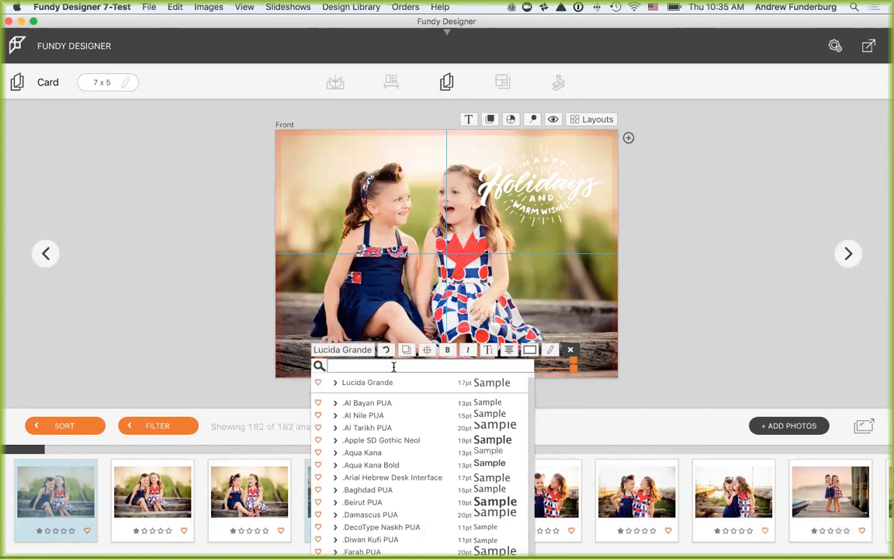
click(682, 349)
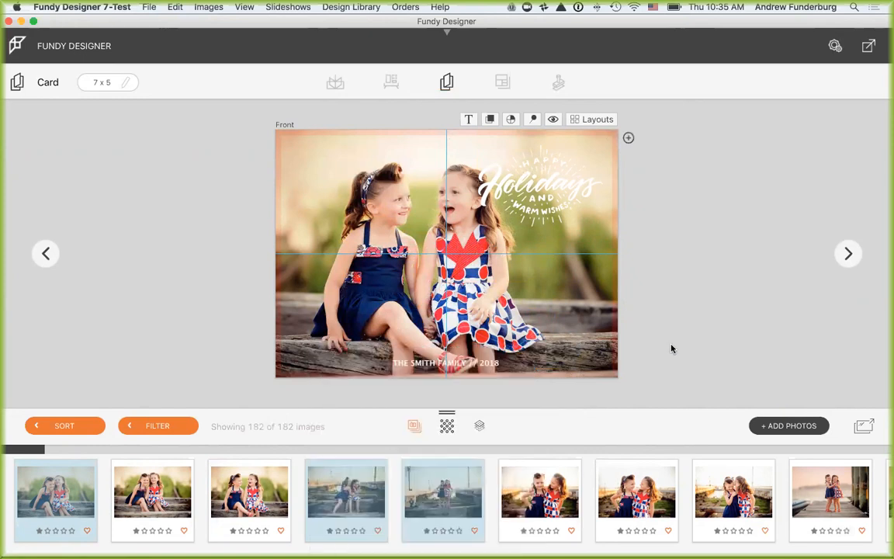
Step: Show the card's back and the overlay images, and switch to Finder to search for file names matching "logo"
click(849, 255)
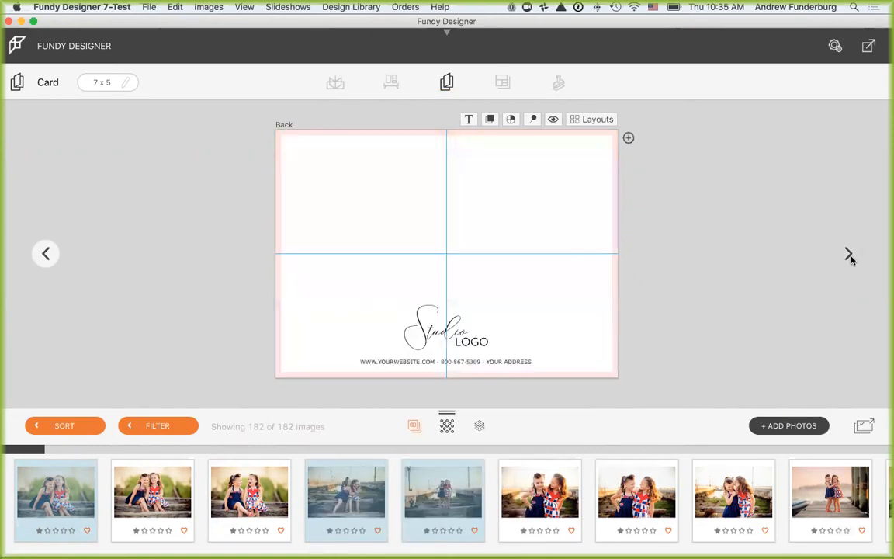
click(481, 427)
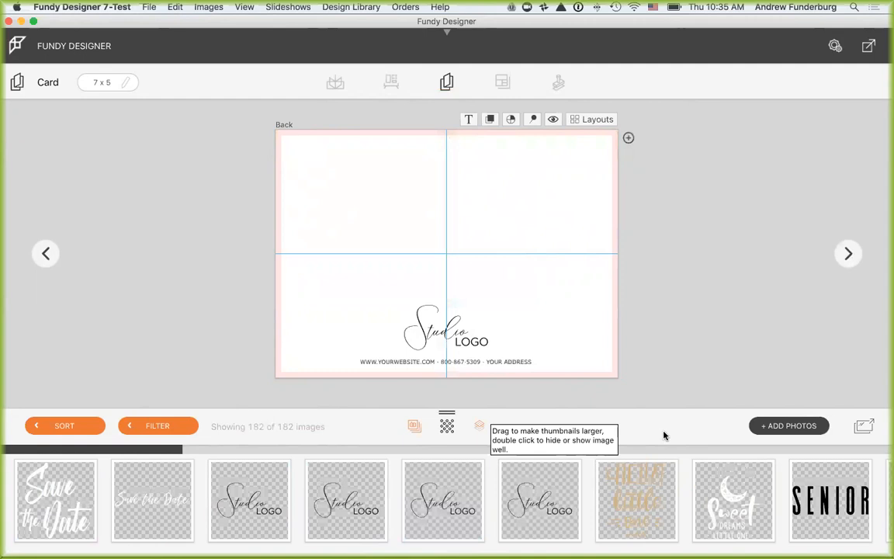
click(25, 532)
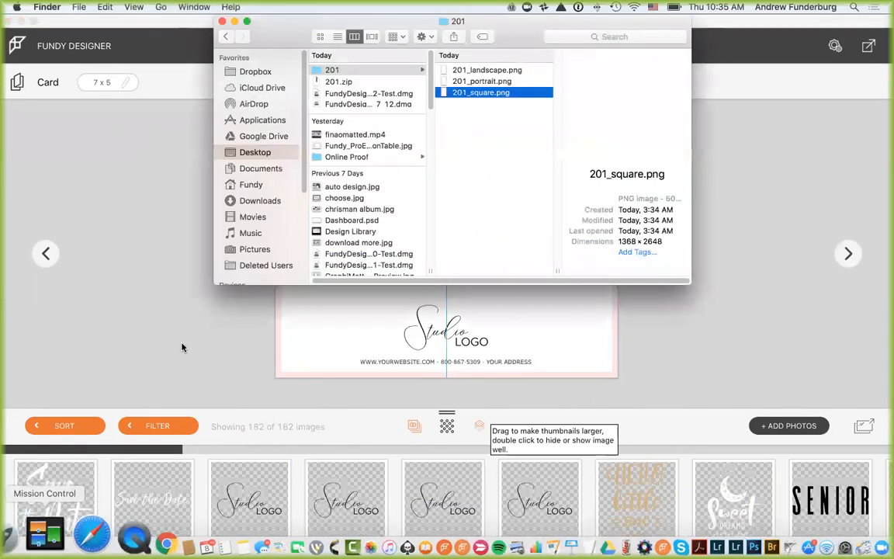
click(615, 36)
text(logo)
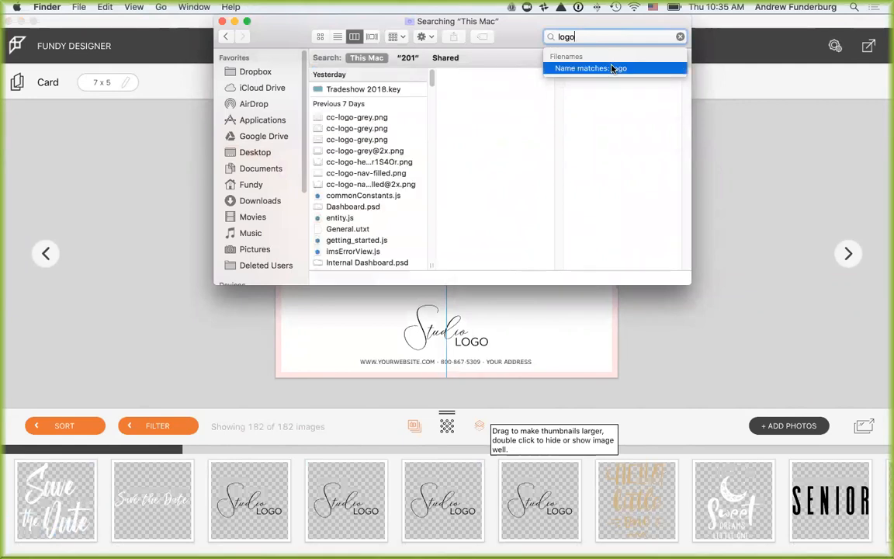
click(613, 67)
Step: Import moire logo.jpg from the Finder results into the project's images, and return to Fundy Designer
scroll(368, 212, down, 3)
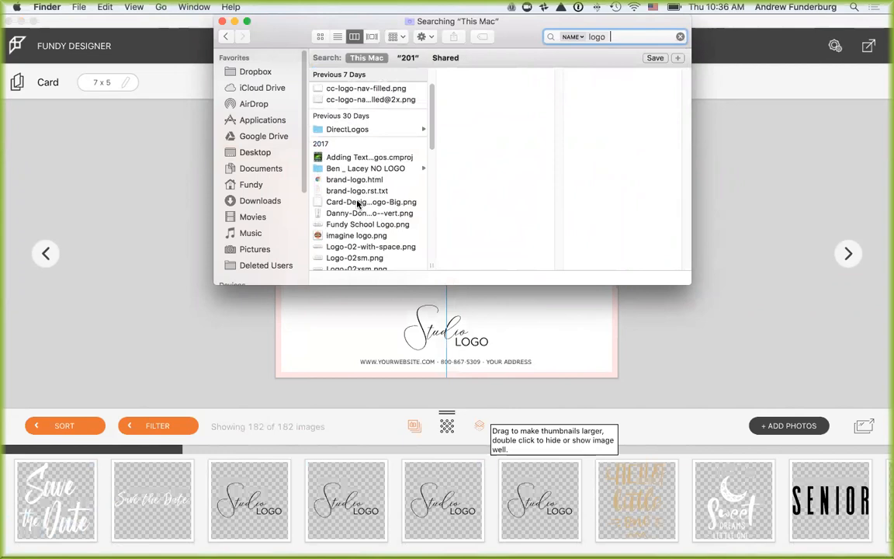
scroll(368, 229, down, 5)
scroll(376, 220, down, 5)
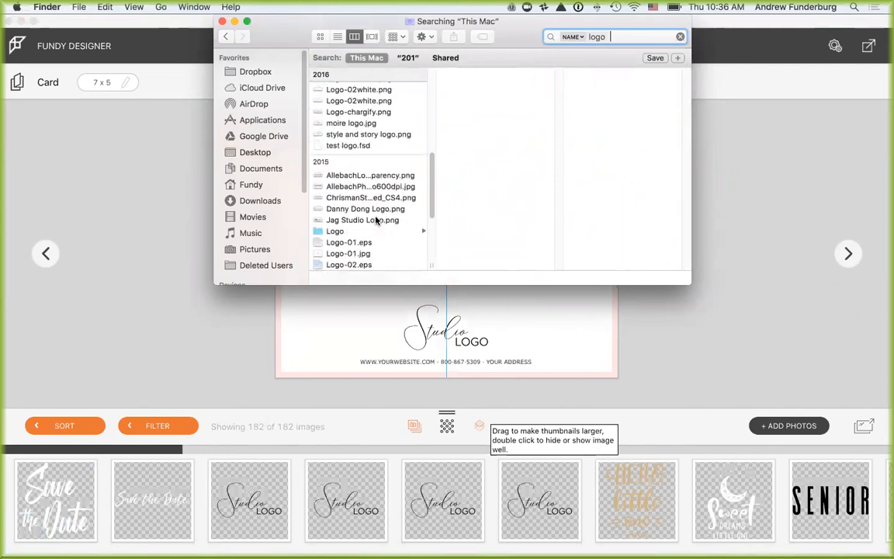
drag(358, 95, 578, 486)
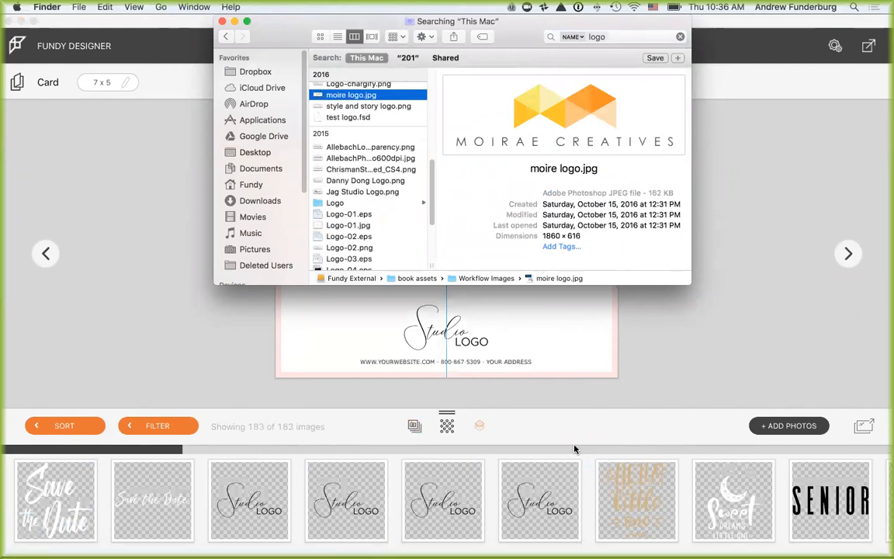
click(444, 454)
mouse_move(117, 452)
mouse_down()
mouse_move(854, 454)
mouse_move(113, 468)
mouse_up()
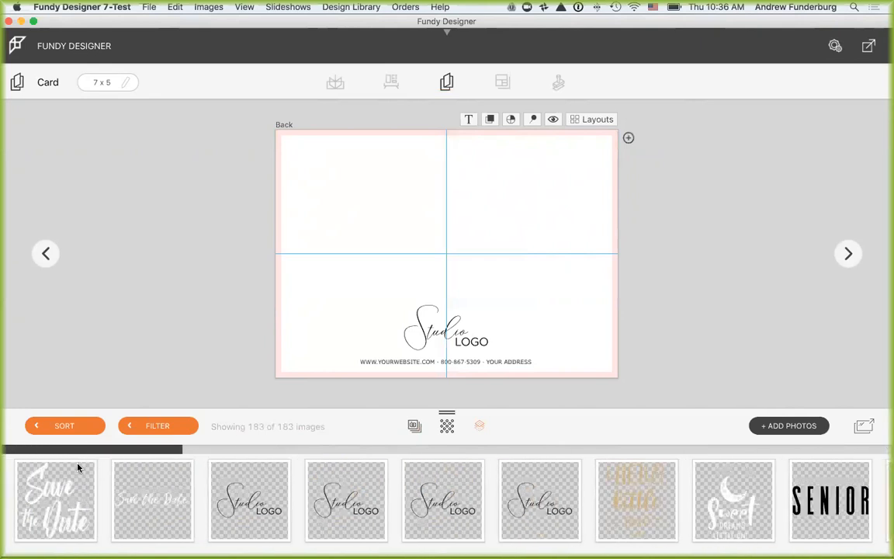
Step: Start importing images and search the computer for file names matching "logo"
click(784, 426)
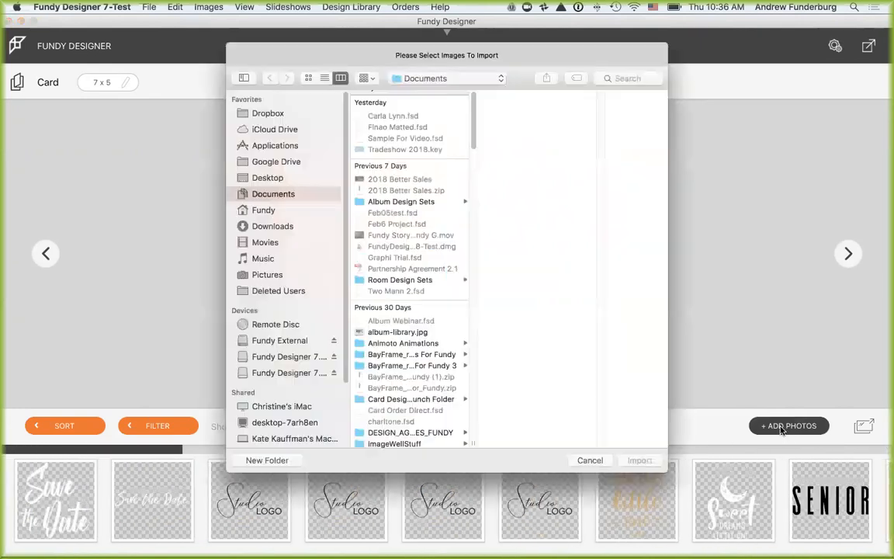
scroll(394, 281, down, 5)
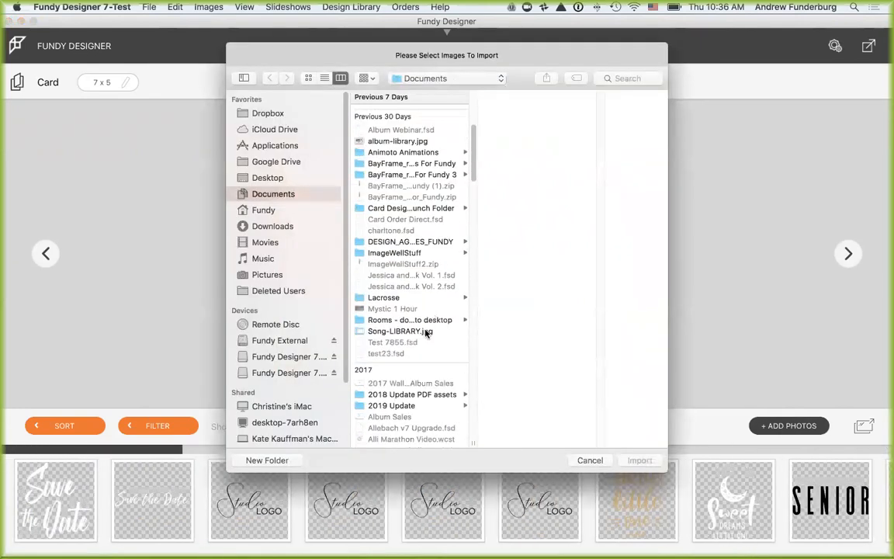
scroll(426, 333, down, 10)
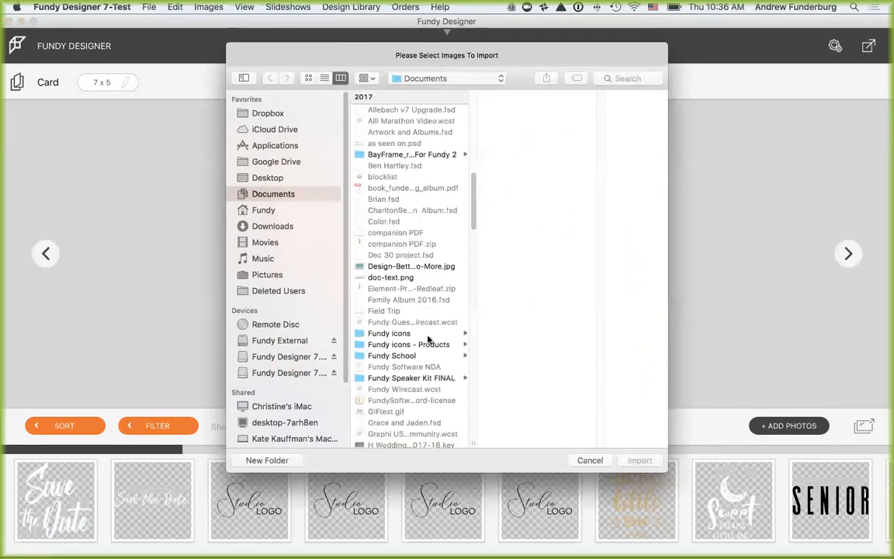
scroll(428, 340, down, 6)
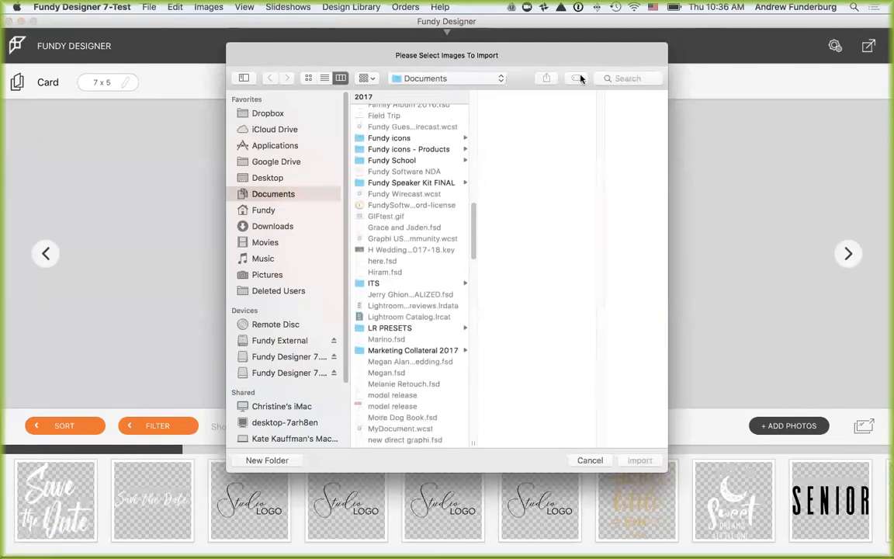
click(610, 78)
text(logo)
click(649, 110)
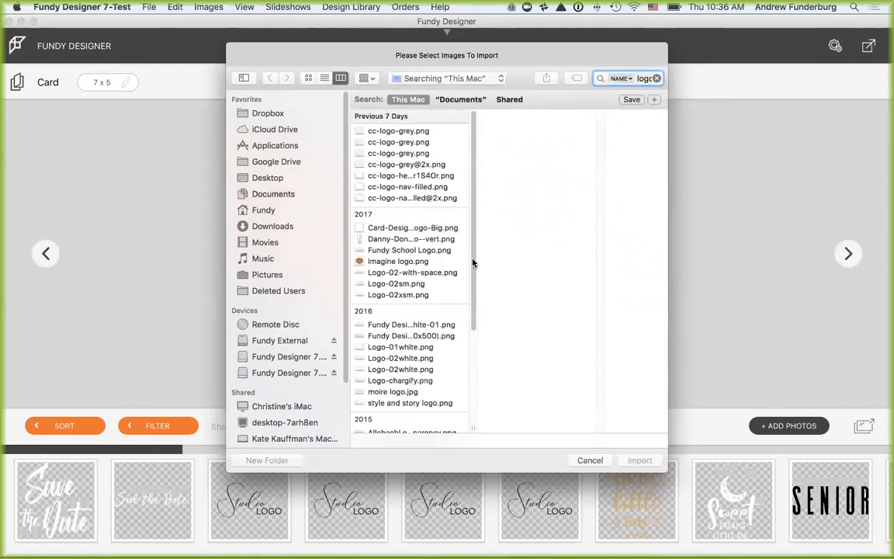
Step: Preview the found logo files, add Logo-02white.png to the overlay images, and close the import dialog
scroll(412, 286, down, 1)
click(409, 320)
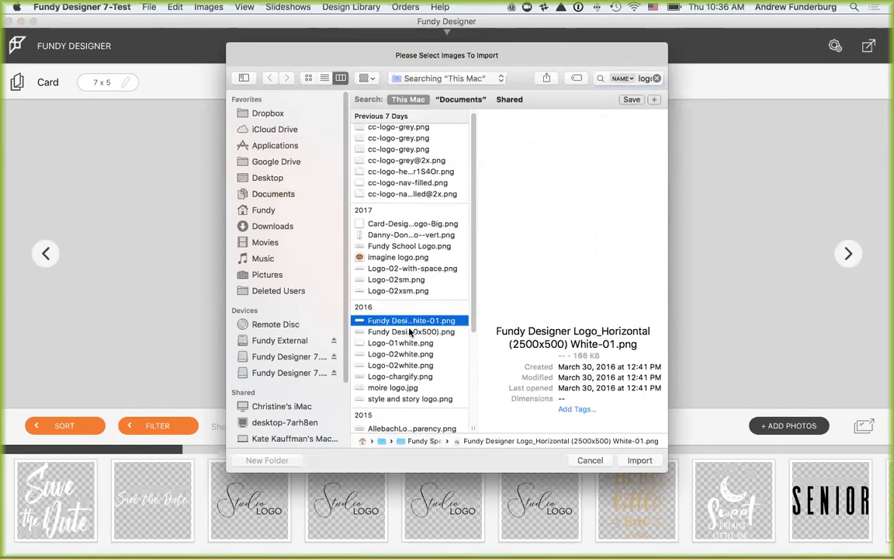
click(395, 331)
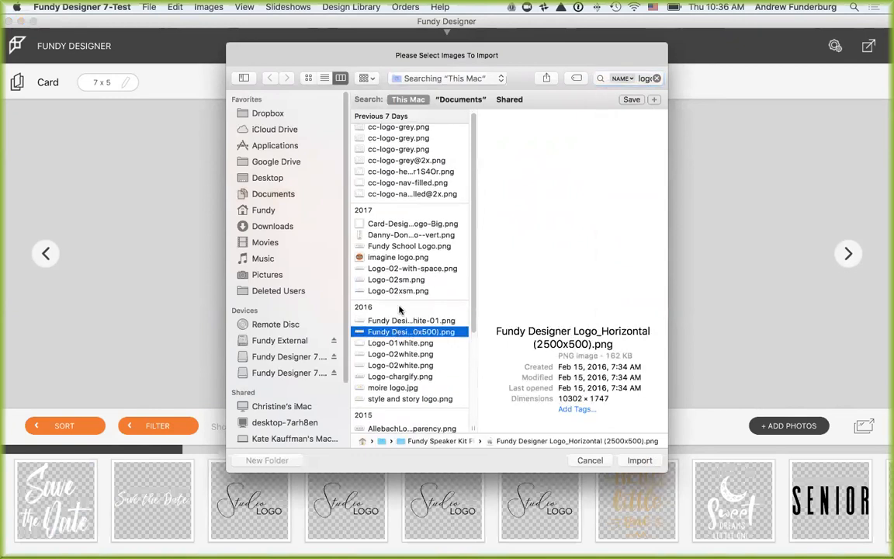
click(390, 281)
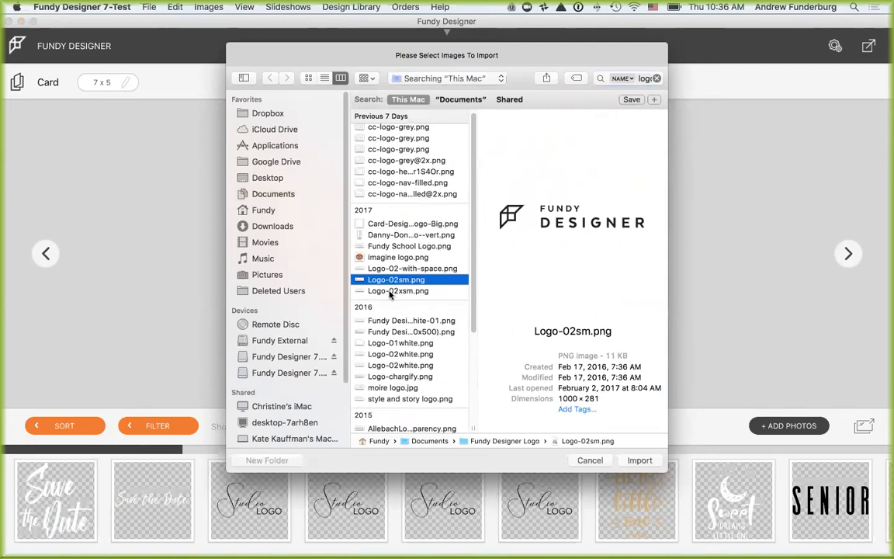
scroll(384, 301, down, 1)
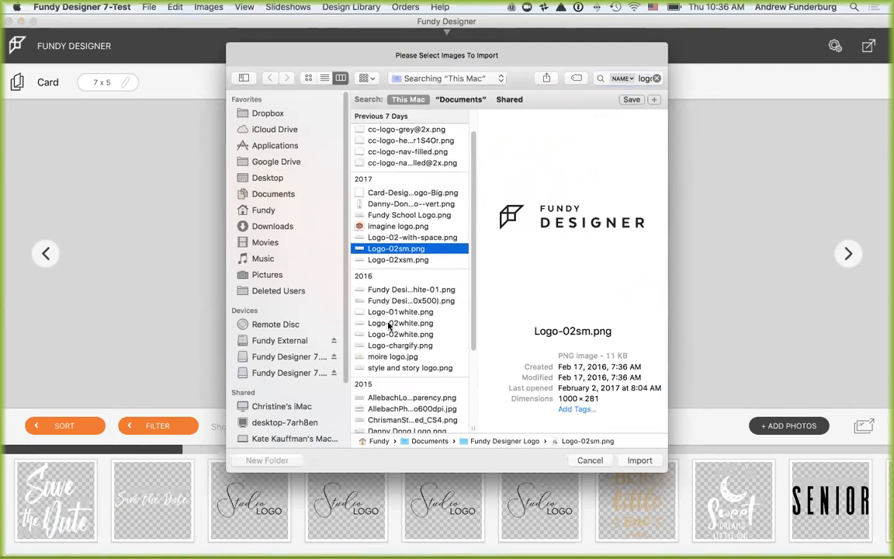
click(364, 324)
drag(362, 328, 593, 512)
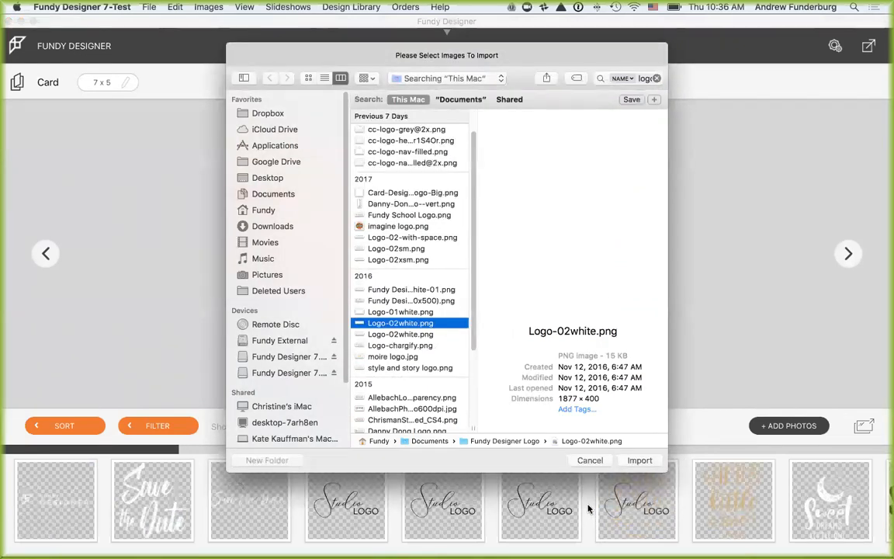
click(593, 461)
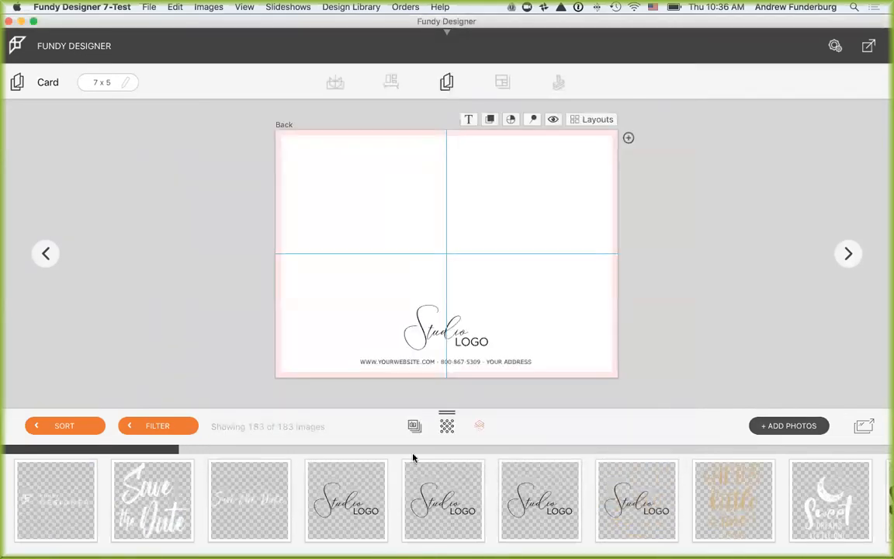
Step: Replace the placeholder studio logo on the card's back with the white Fundy Designer logo and give it a black overlay color
drag(156, 451, 114, 449)
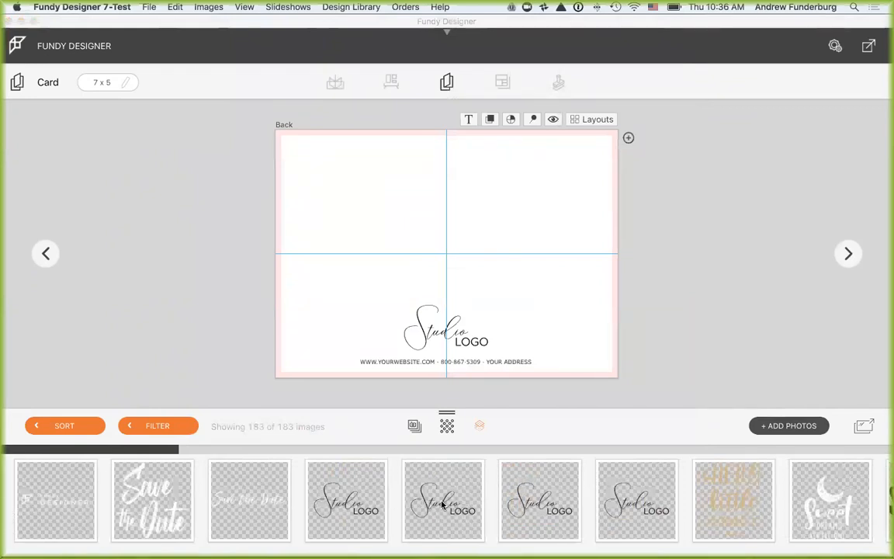
drag(62, 500, 441, 329)
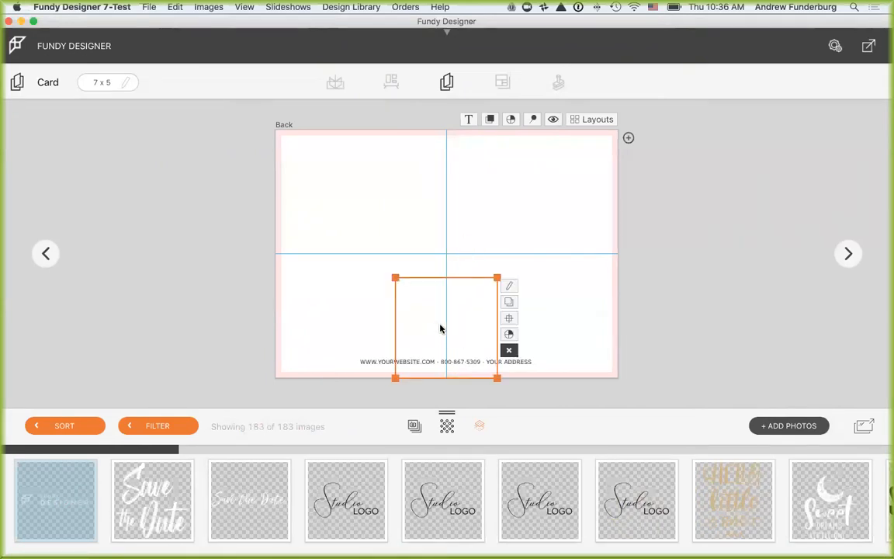
click(509, 334)
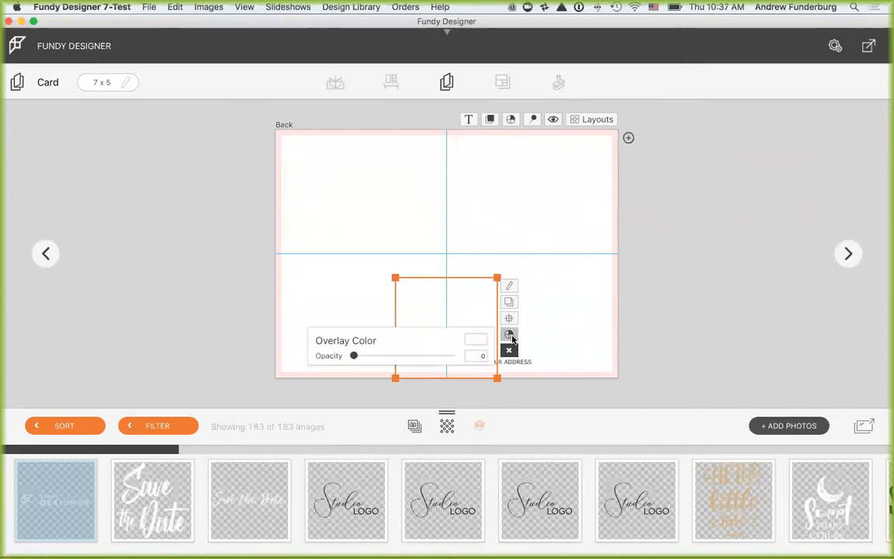
click(475, 341)
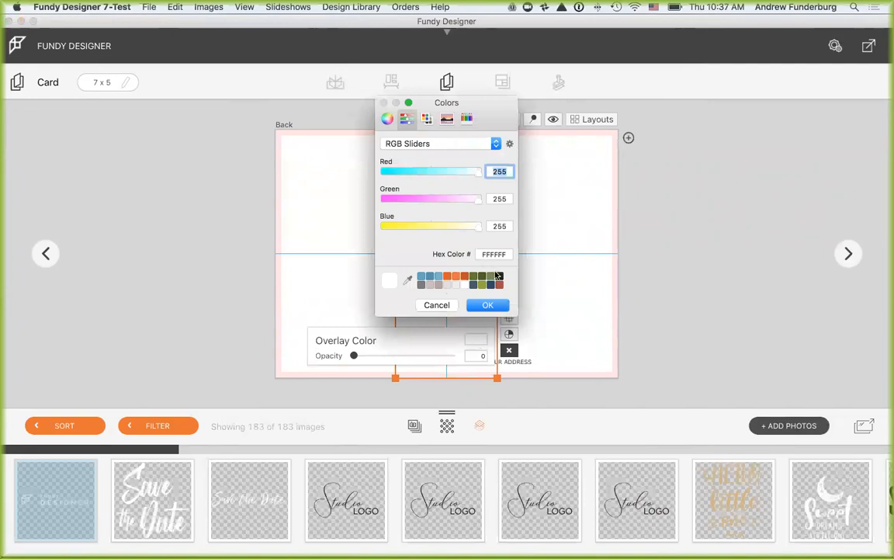
click(500, 277)
click(489, 304)
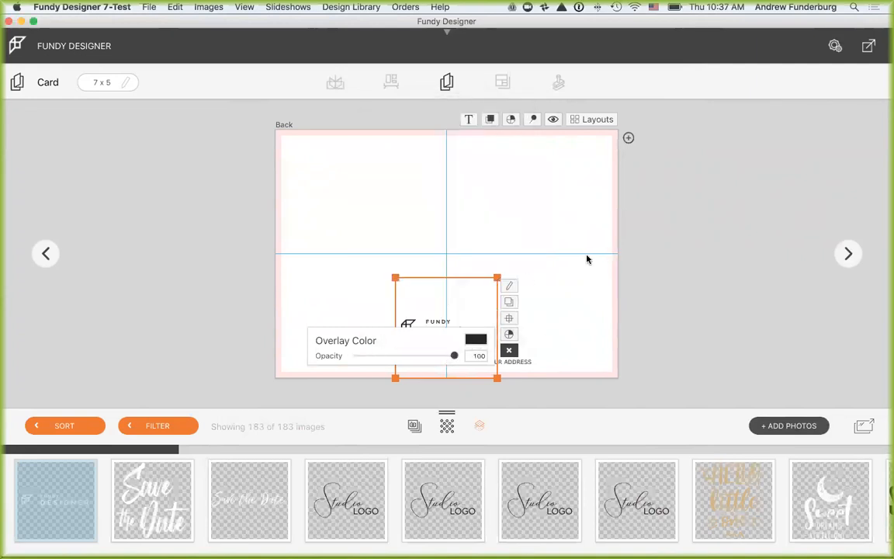
click(587, 257)
Step: Enlarge the Fundy Designer logo on the card's back and shift it to sit roughly centred over the contact line
click(471, 323)
drag(496, 277, 685, 202)
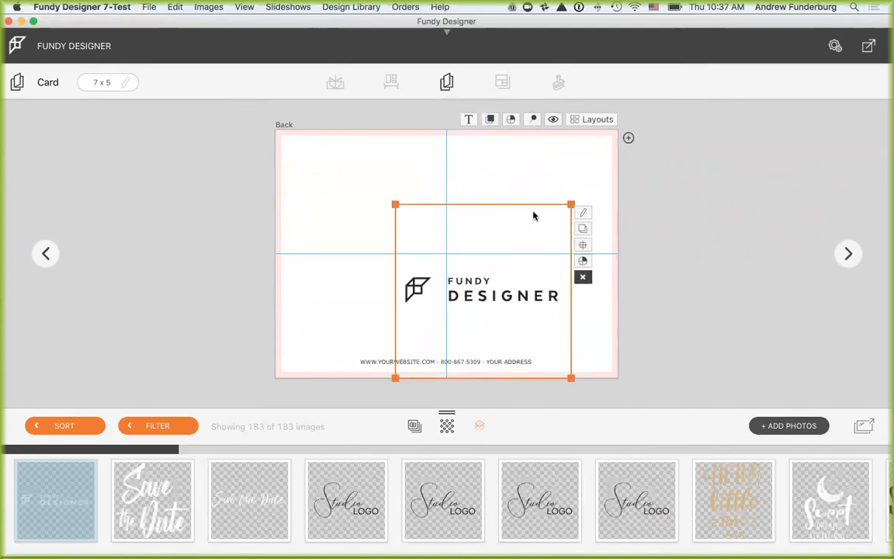
drag(521, 203, 469, 213)
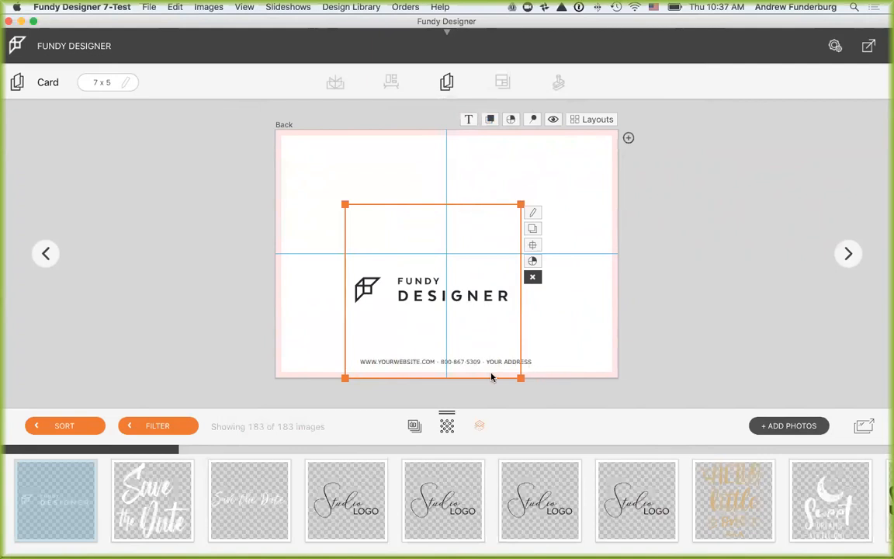
mouse_move(519, 377)
mouse_down()
mouse_move(527, 359)
mouse_move(535, 381)
mouse_up()
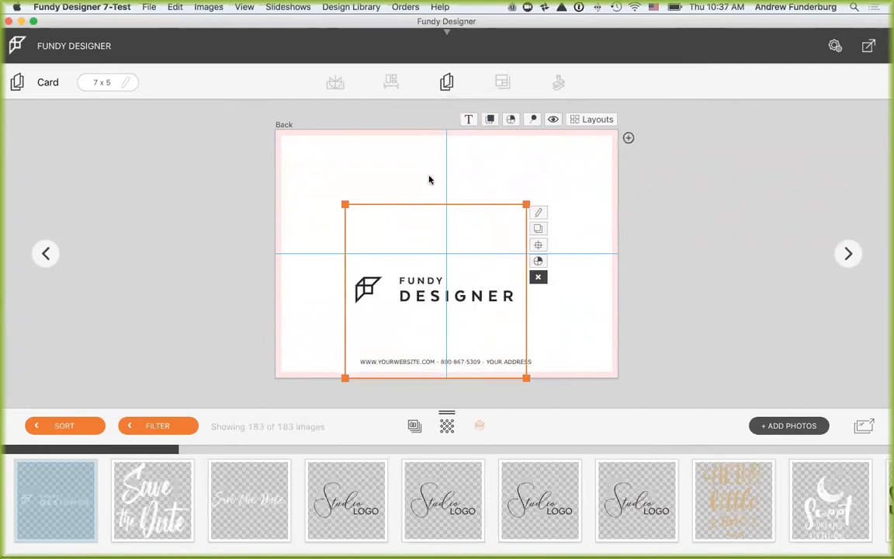
drag(435, 203, 476, 263)
click(568, 343)
Step: Move the contact text line up to sit directly beneath the Fundy Designer logo, centred on the card
click(487, 362)
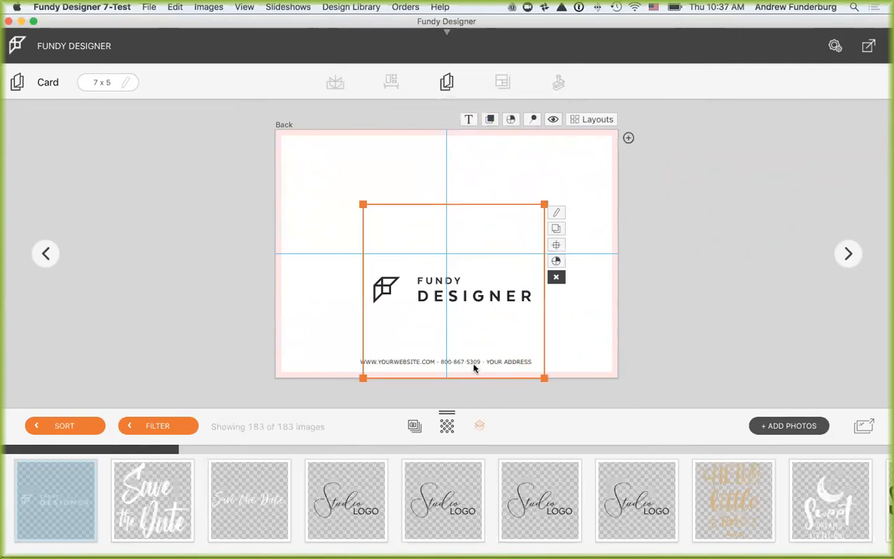
click(360, 363)
drag(359, 357, 360, 314)
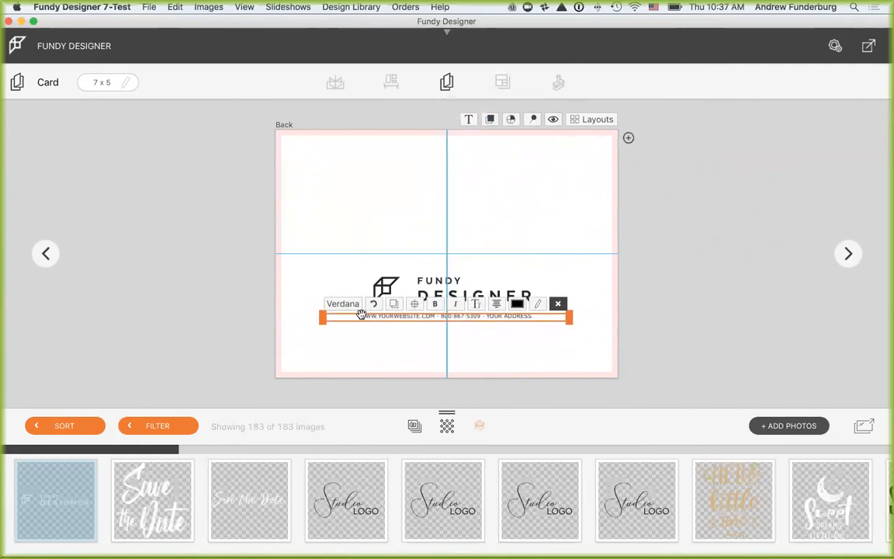
click(716, 281)
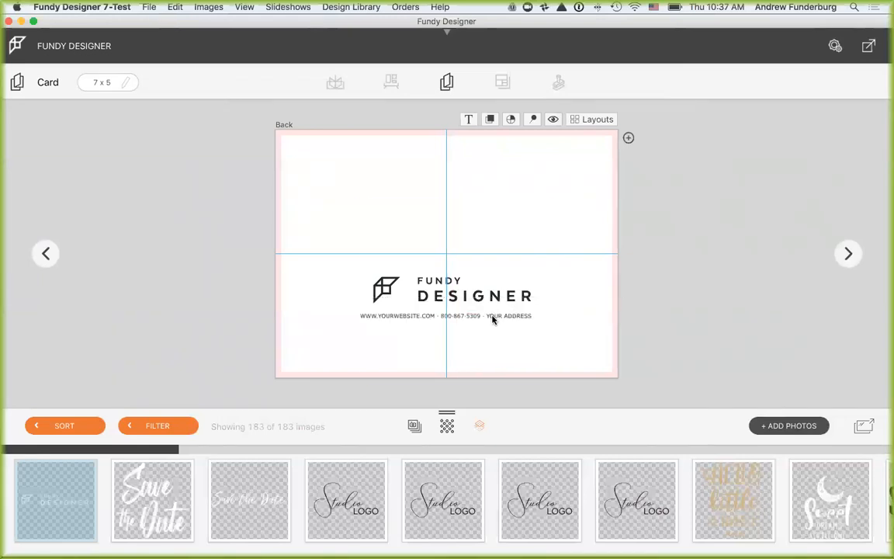
click(447, 287)
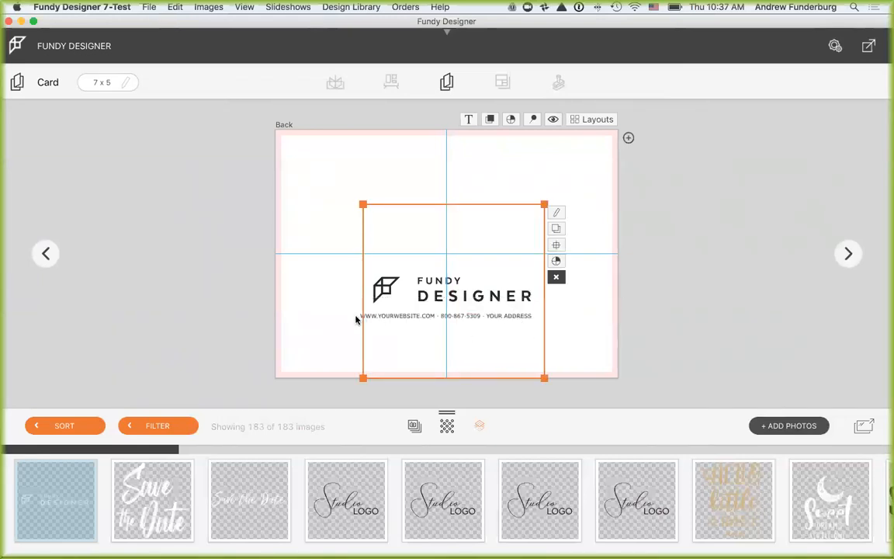
click(362, 318)
click(534, 304)
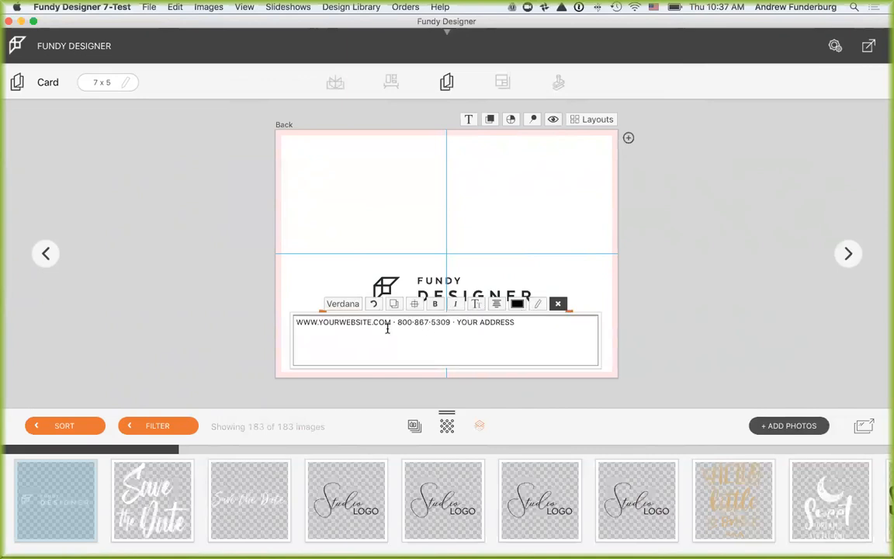
triple_click(343, 322)
click(343, 322)
drag(370, 322, 321, 325)
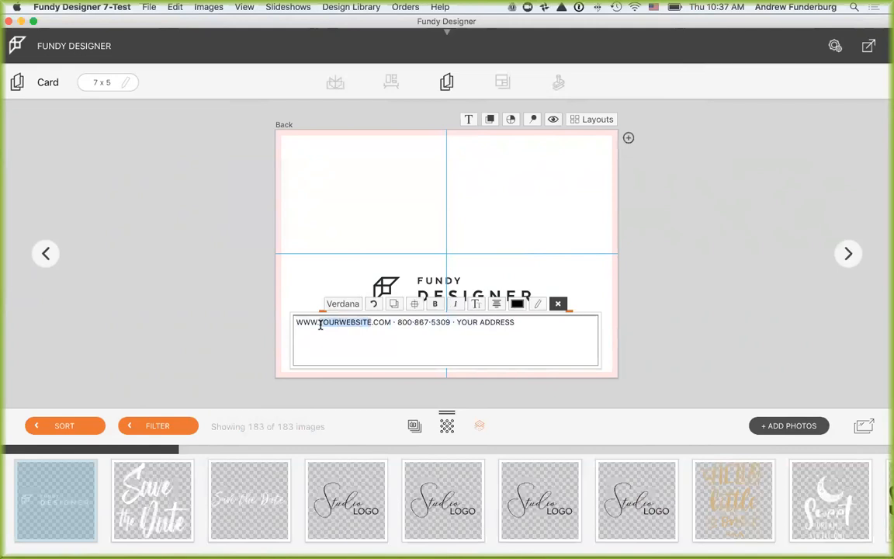
text(FUNDY)
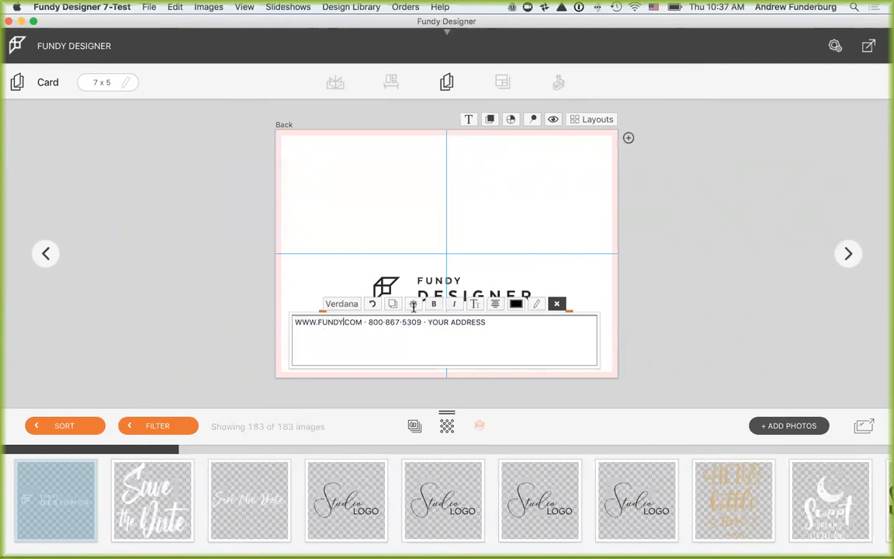
click(681, 262)
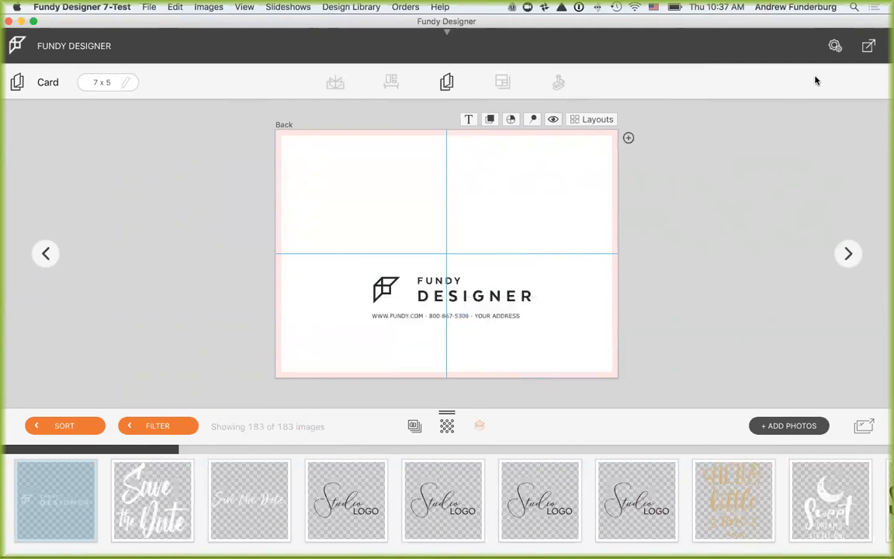
Step: Return to the card's front, check the option to order it directly from a lab, and close the order dialog
click(849, 255)
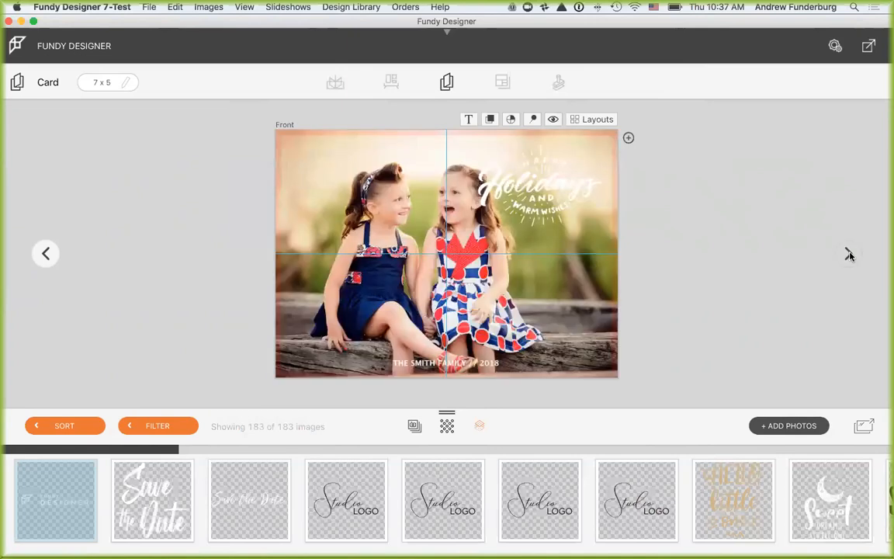
click(869, 47)
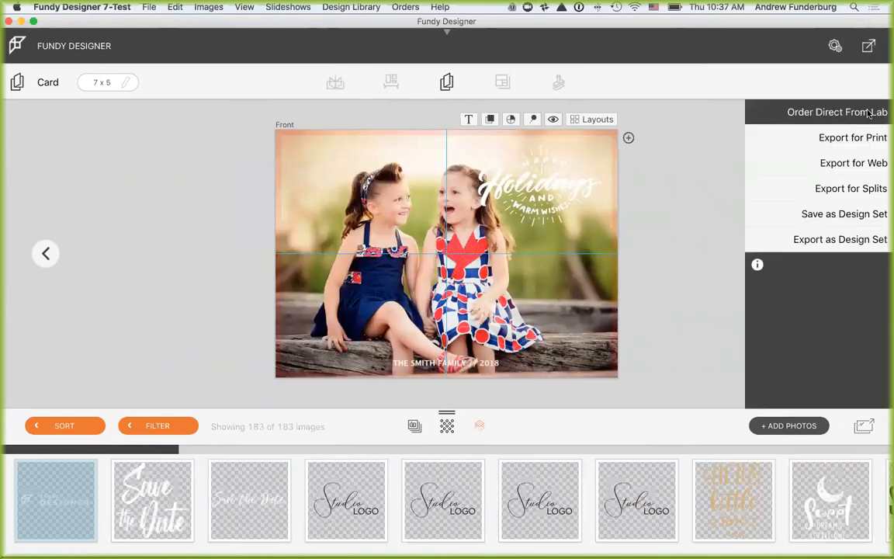
click(842, 112)
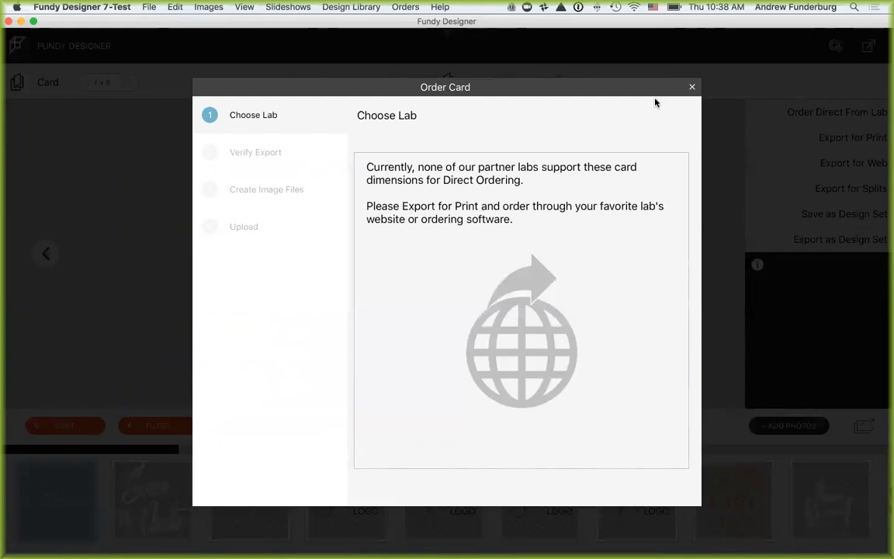
click(692, 87)
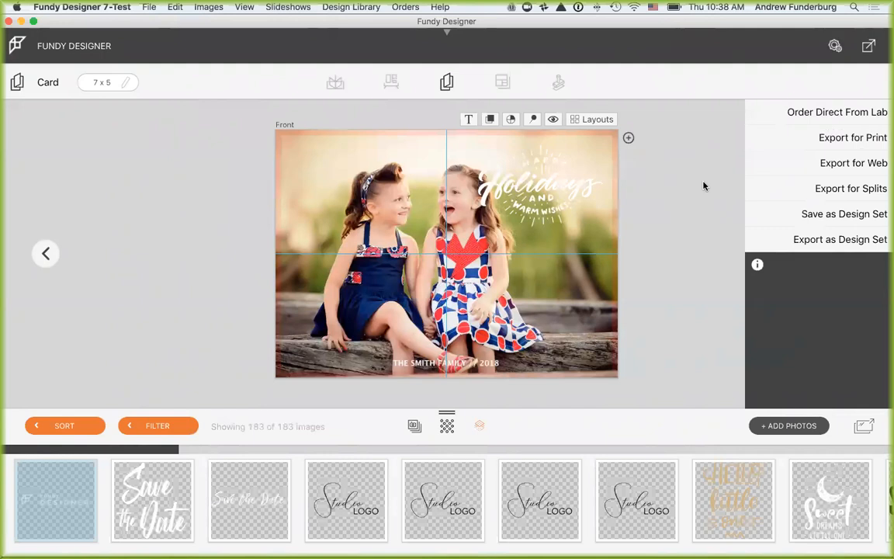
Step: Open the project's existing 10x10 album, view its auto-design settings, and dismiss them
click(334, 83)
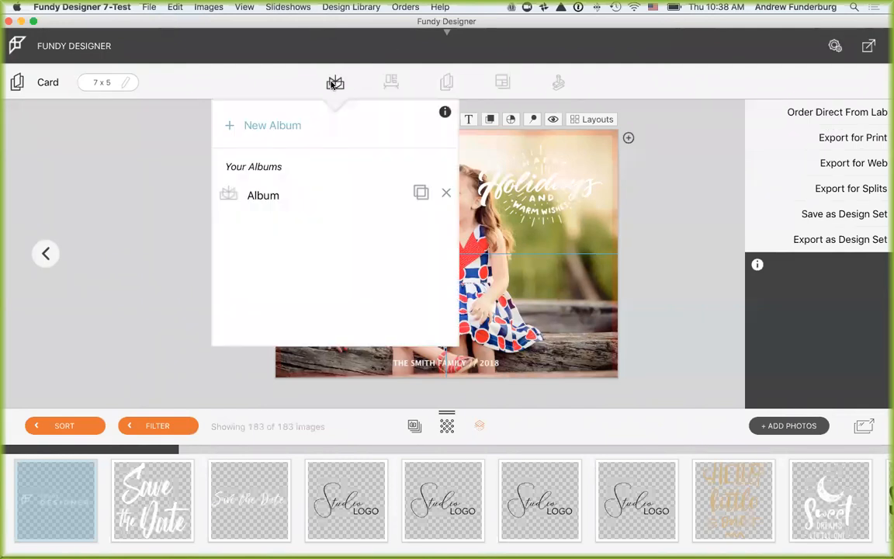
click(270, 200)
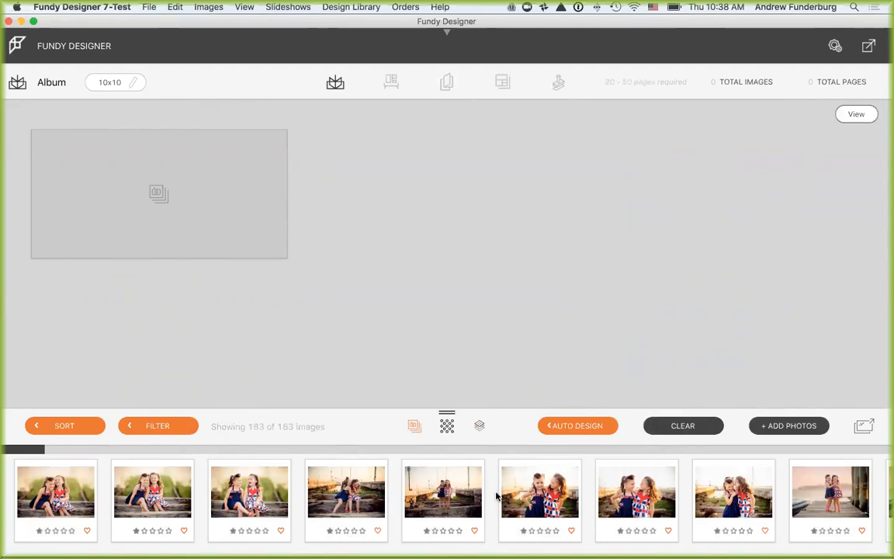
click(549, 429)
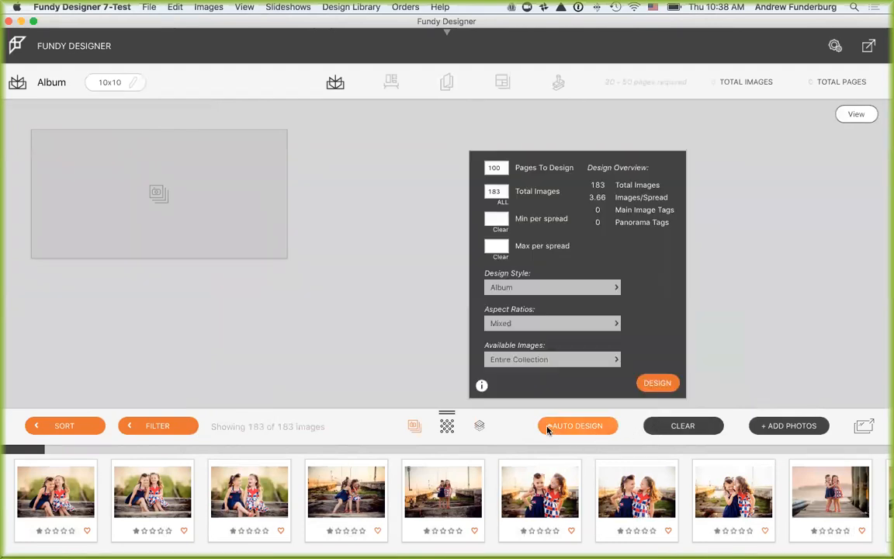
click(334, 421)
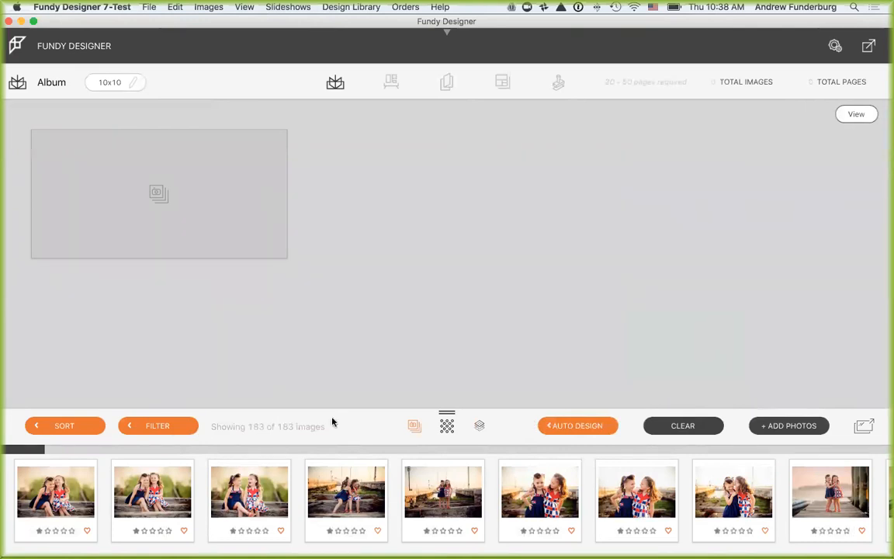
Step: Filter the photos by star rating, trying five, four, three and two stars in turn, and keep only the one-star filter
click(133, 428)
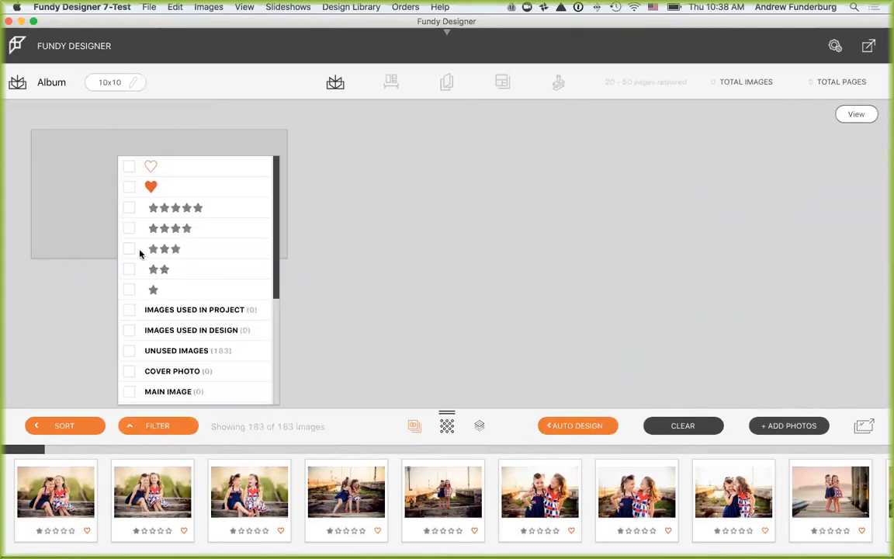
click(129, 208)
click(129, 208)
click(129, 228)
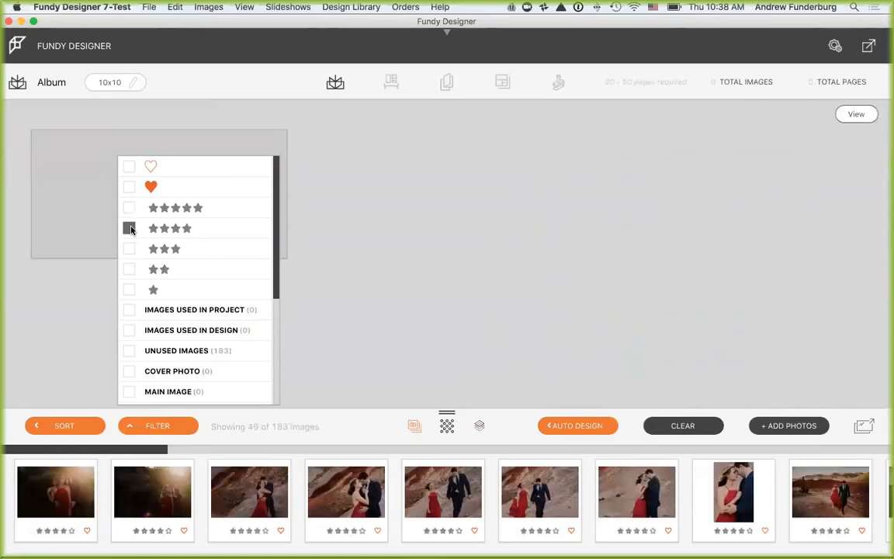
click(129, 228)
click(129, 249)
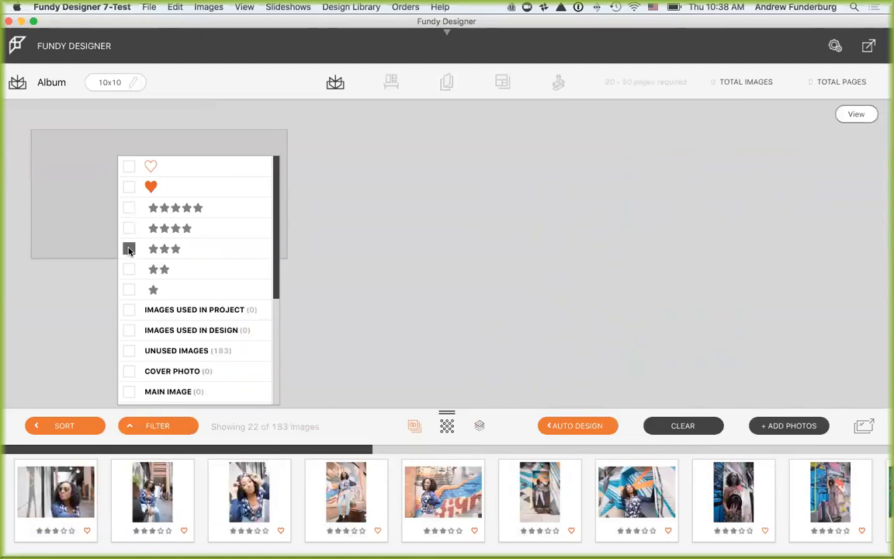
click(129, 250)
click(128, 269)
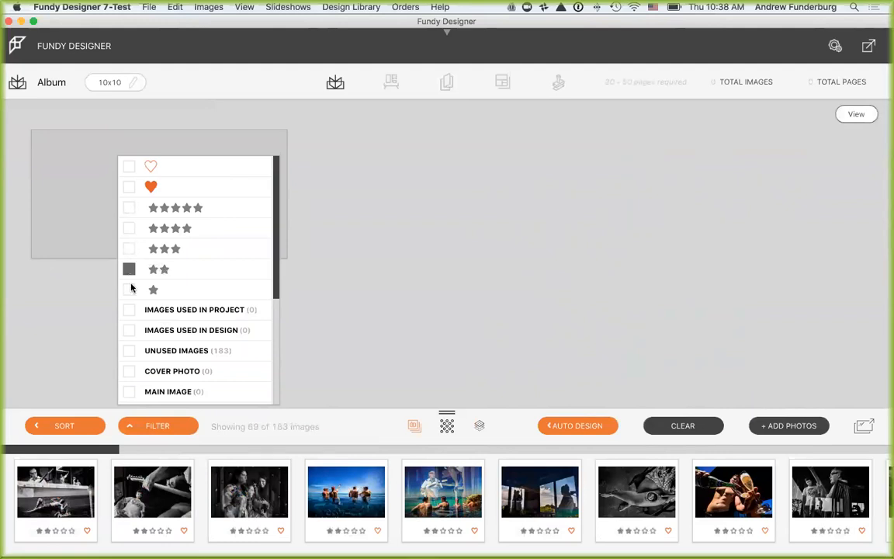
click(129, 269)
click(128, 290)
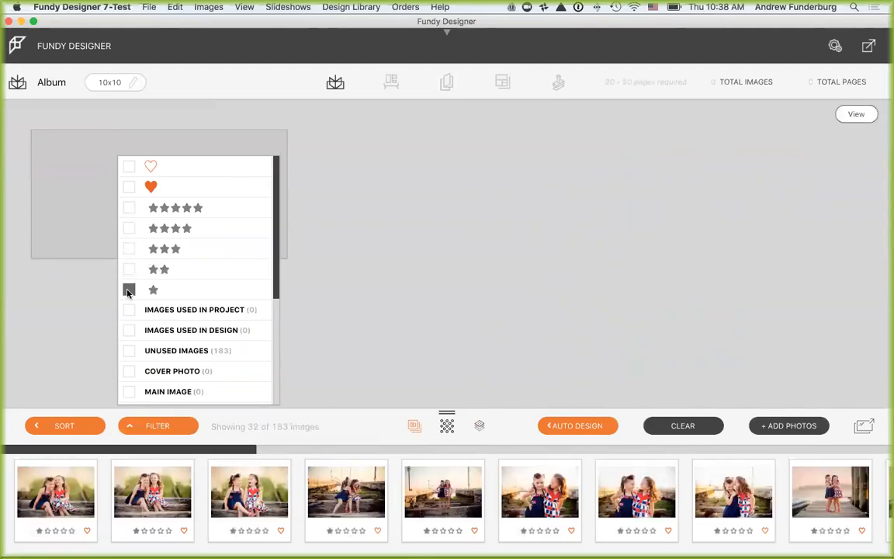
click(523, 433)
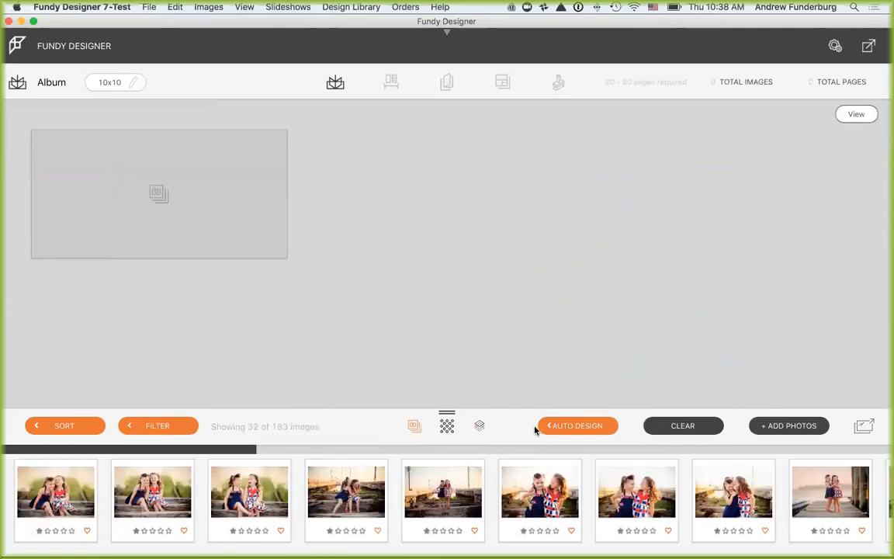
Step: Auto-design a 20-page album using only the filtered images, and look through the generated spreads
click(559, 425)
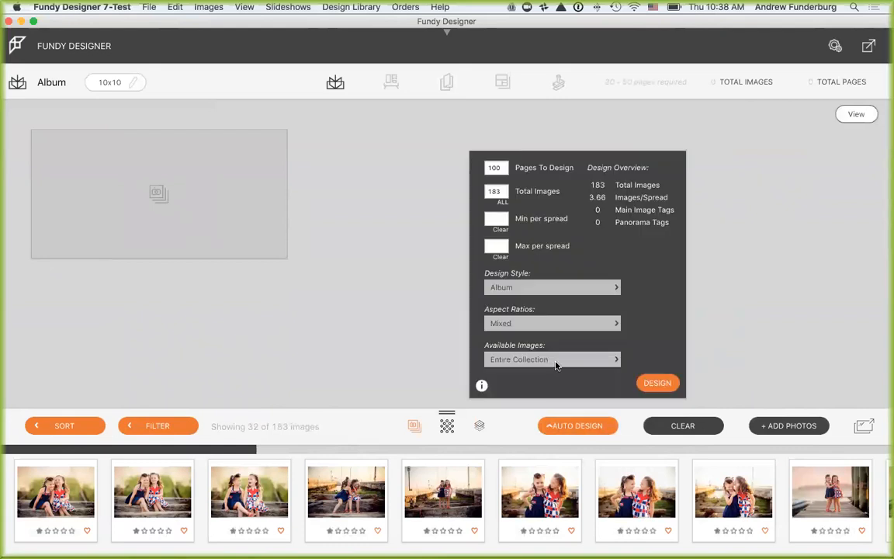
click(556, 361)
click(561, 390)
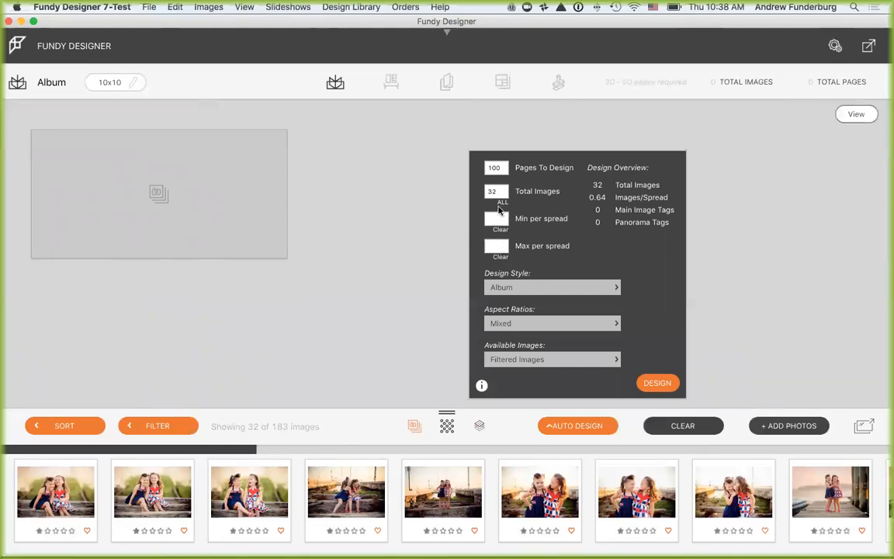
double_click(495, 169)
key(Tab)
text(1)
click(657, 383)
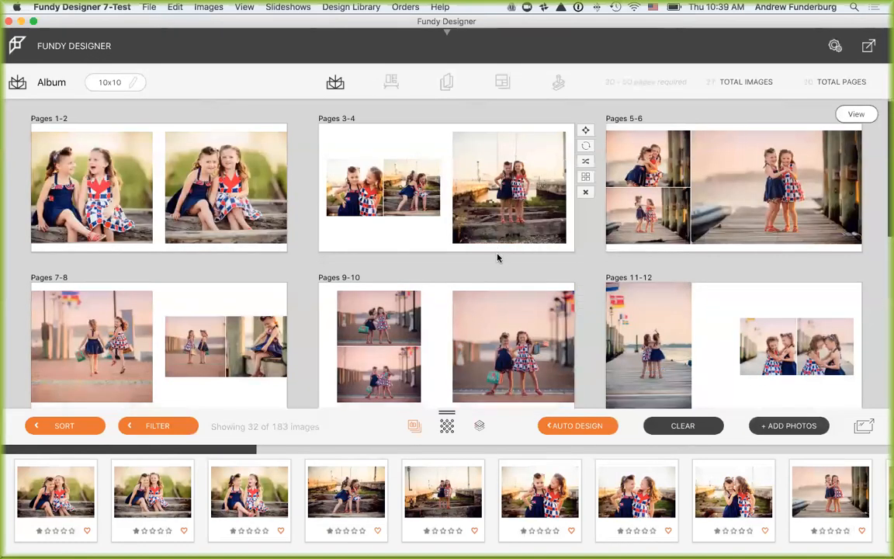
scroll(498, 258, down, 5)
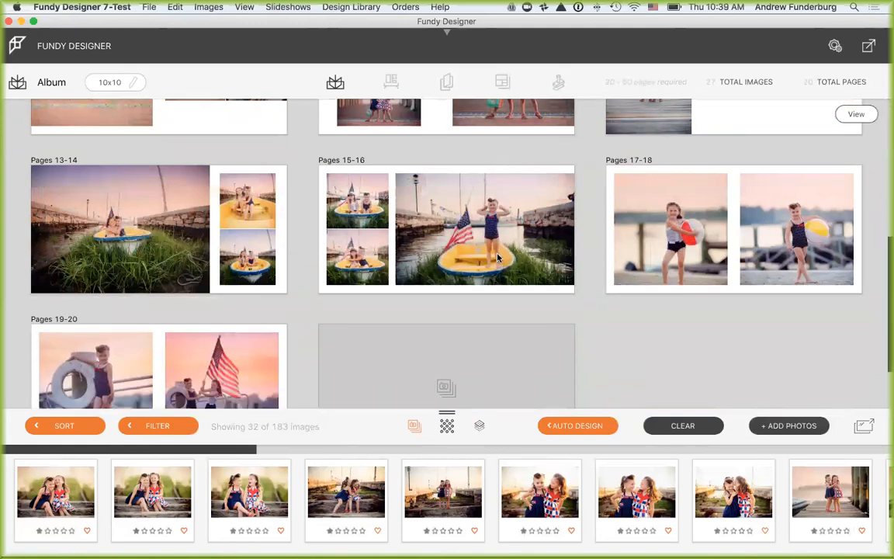
scroll(497, 257, up, 5)
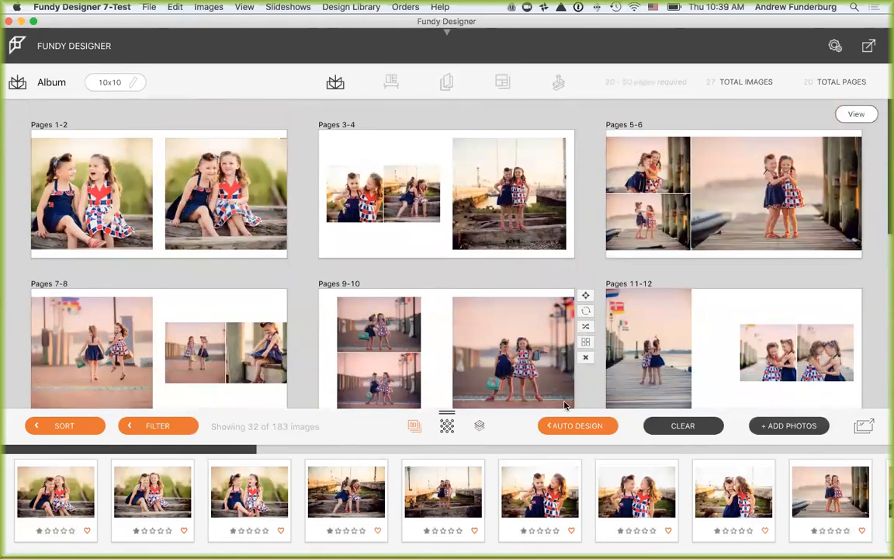
Step: Browse the downloadable album designs offered under the auto-design style options, from the baby to the family designs, and close the library
click(556, 430)
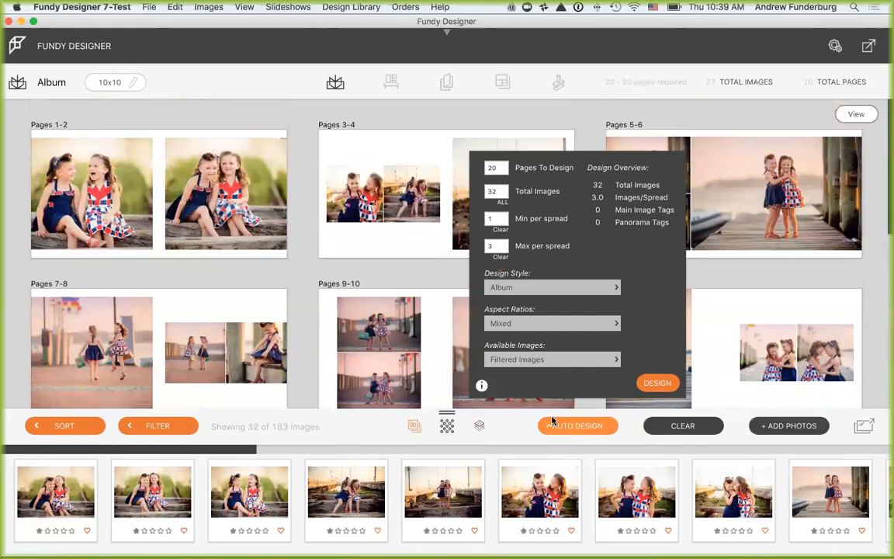
click(538, 288)
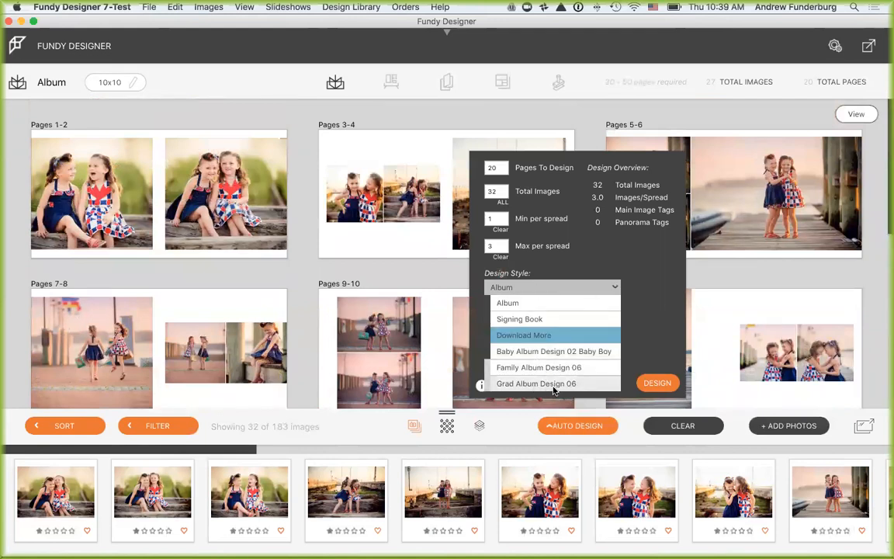
click(538, 336)
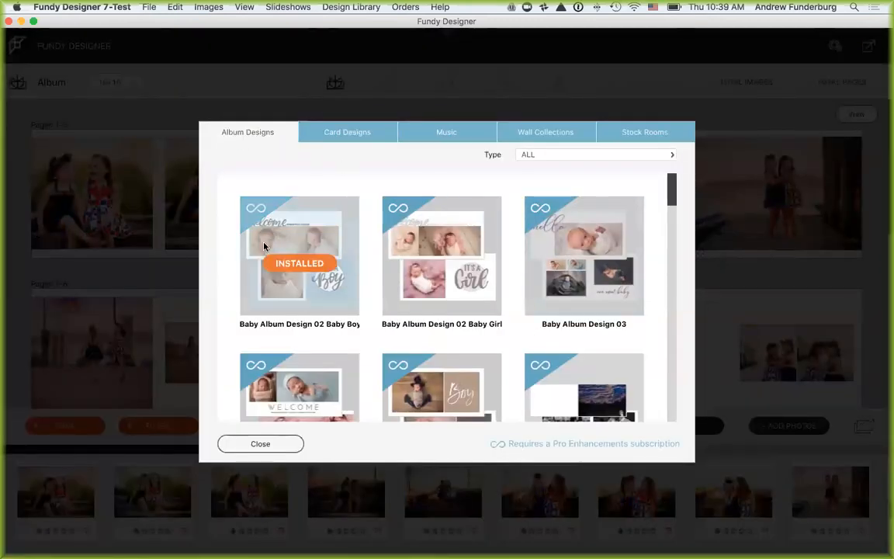
scroll(357, 269, down, 3)
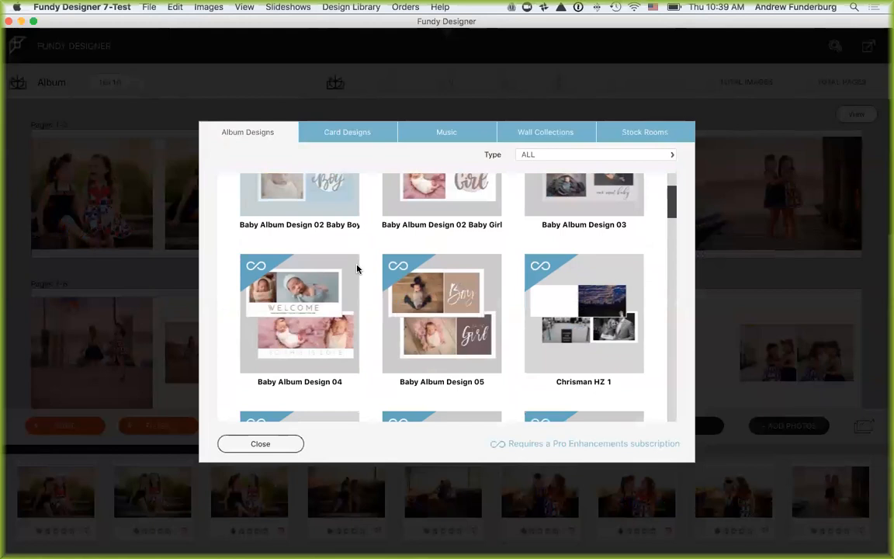
scroll(357, 269, down, 5)
scroll(357, 269, down, 2)
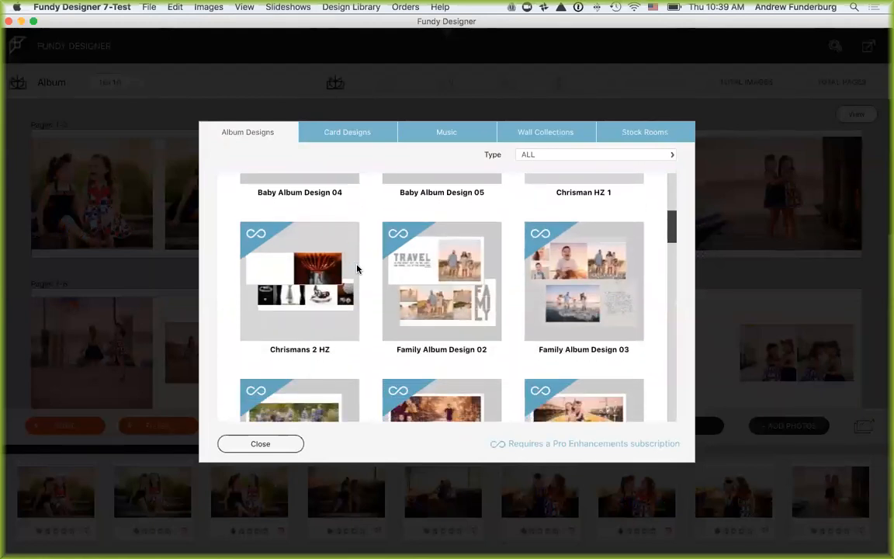
scroll(357, 269, down, 3)
scroll(357, 270, down, 1)
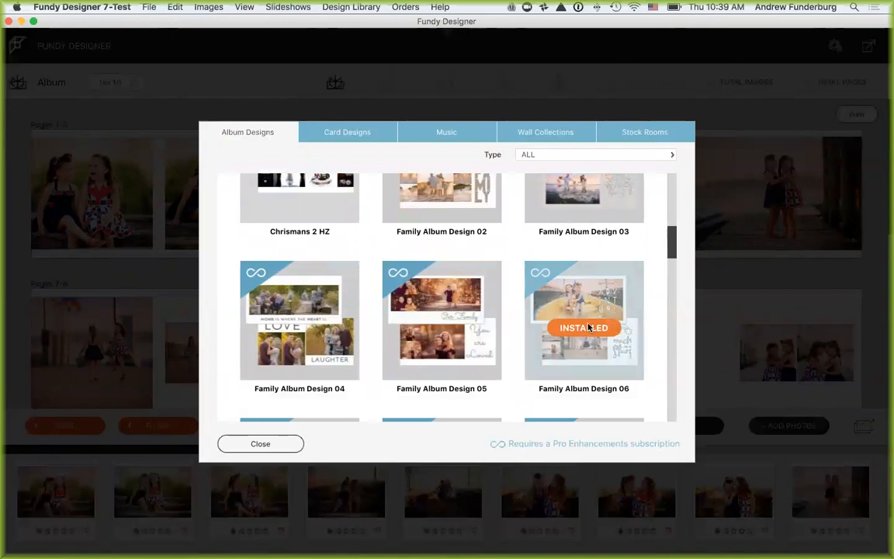
scroll(585, 329, down, 3)
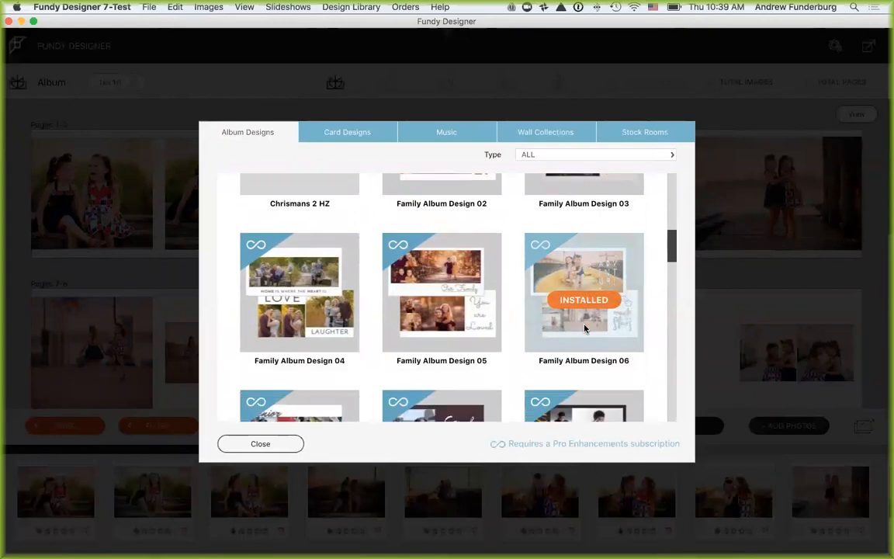
click(291, 442)
Step: Replace the album by auto-designing 20 pages from the filtered images in the Family Album Design 06 style, and look through the spreads
click(548, 424)
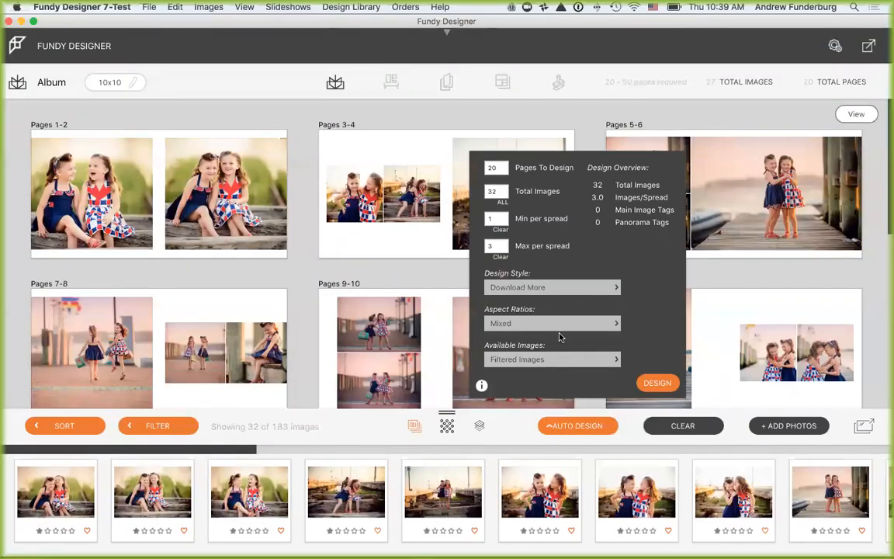
click(570, 292)
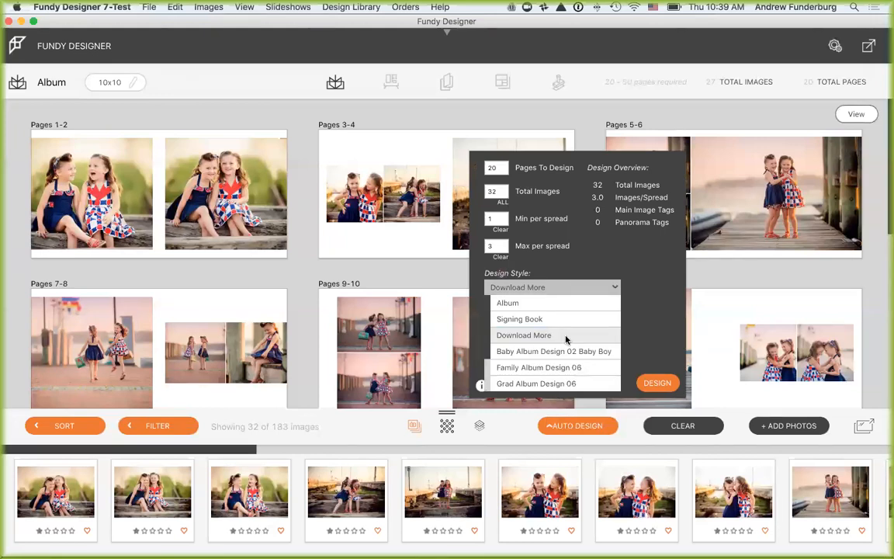
scroll(558, 336, down, 2)
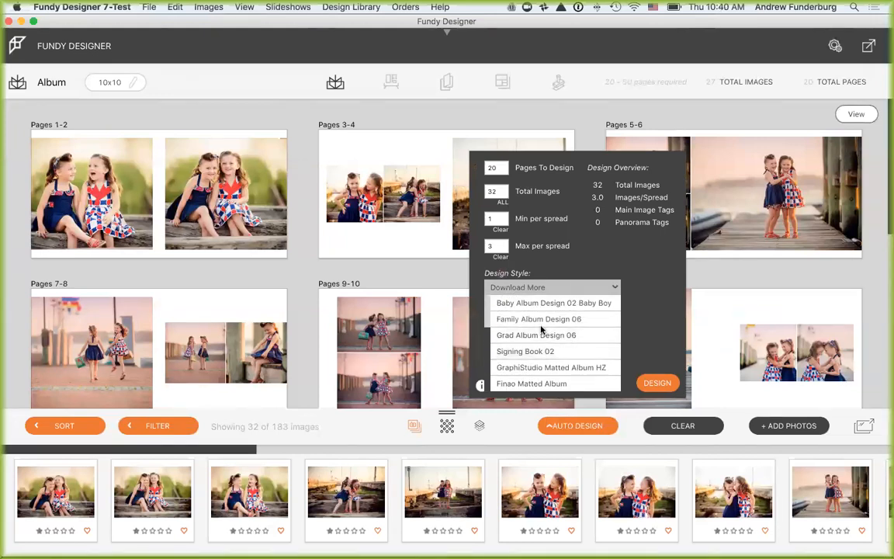
click(539, 321)
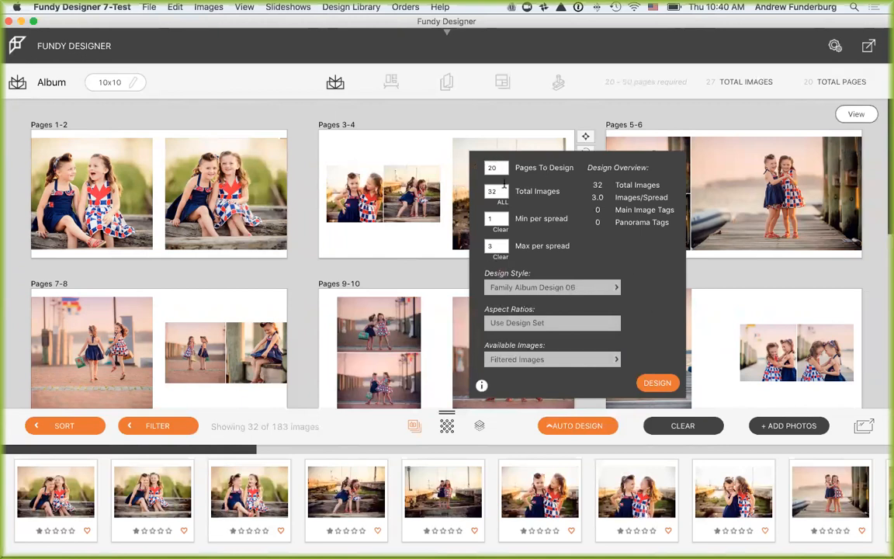
click(657, 384)
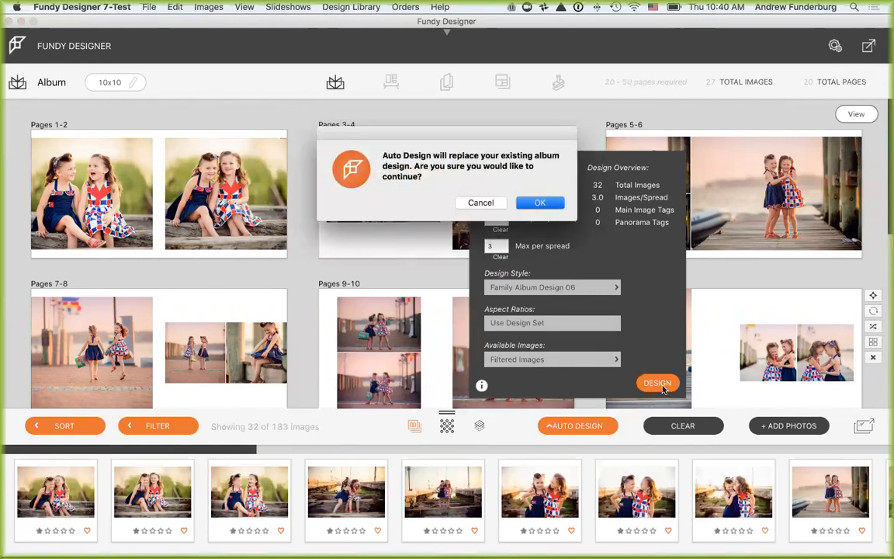
key(Return)
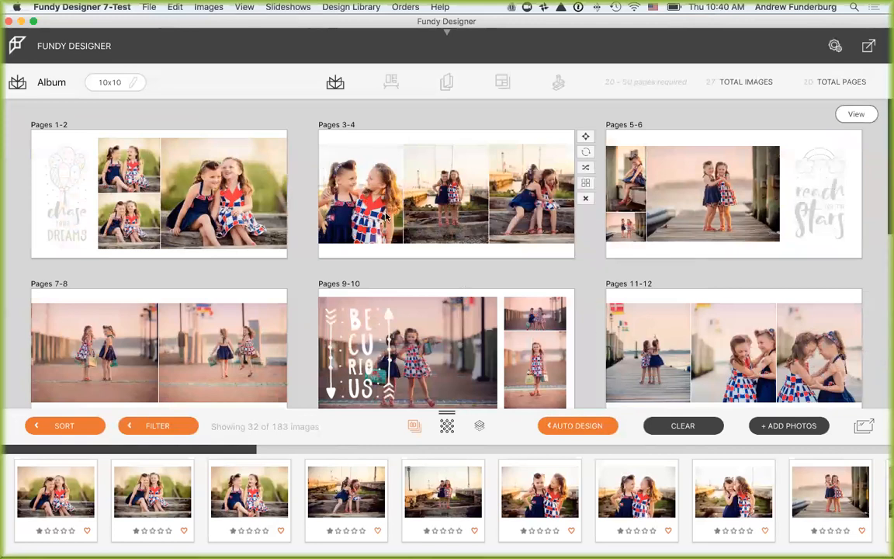
scroll(737, 235, down, 3)
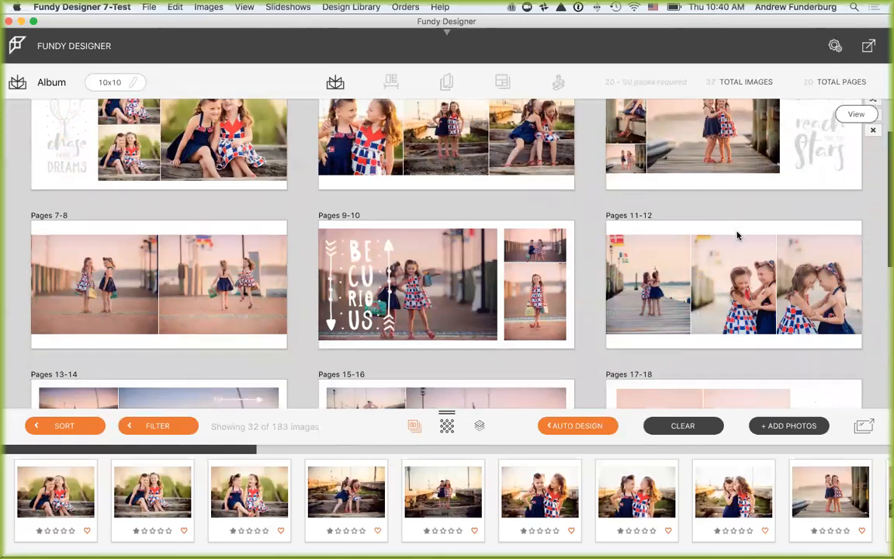
scroll(738, 236, down, 10)
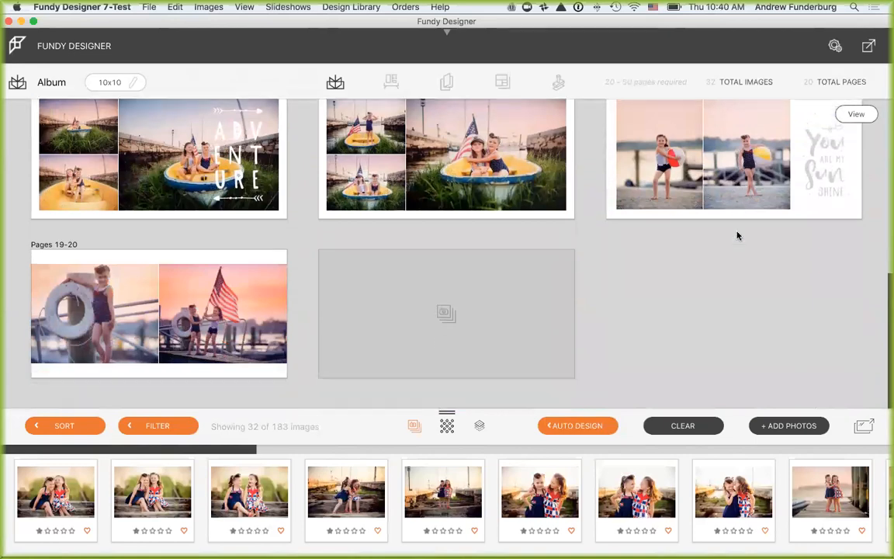
scroll(737, 236, up, 7)
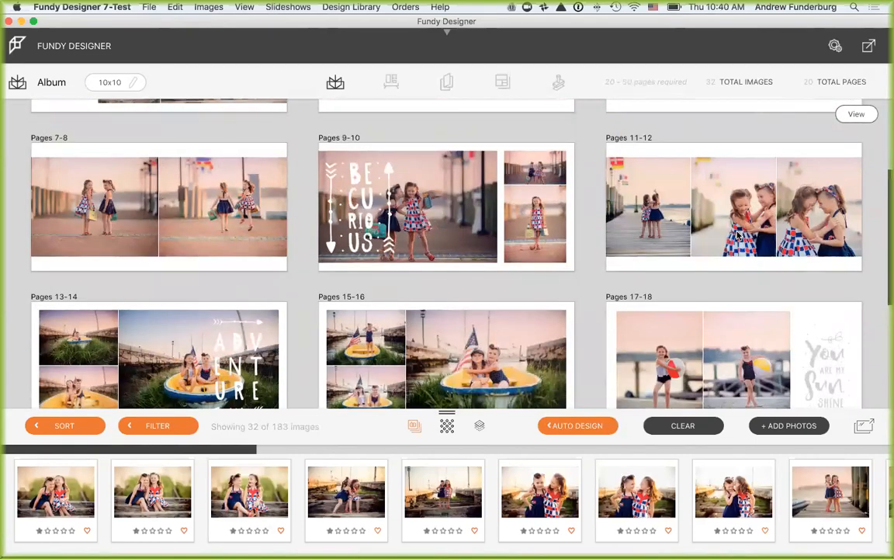
scroll(737, 235, up, 5)
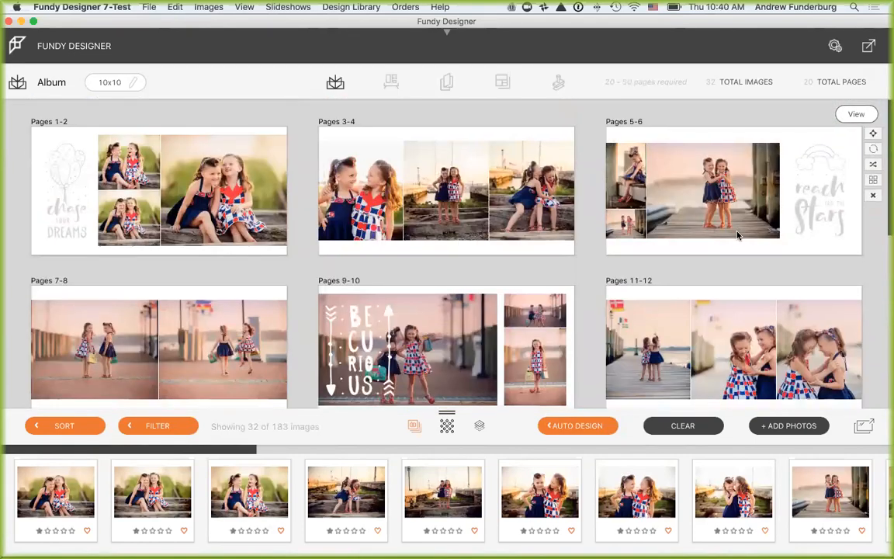
Step: Change the layout of the spread on pages 11-12 to the alphabet layout from the Family Album Design 06 set
scroll(738, 235, down, 3)
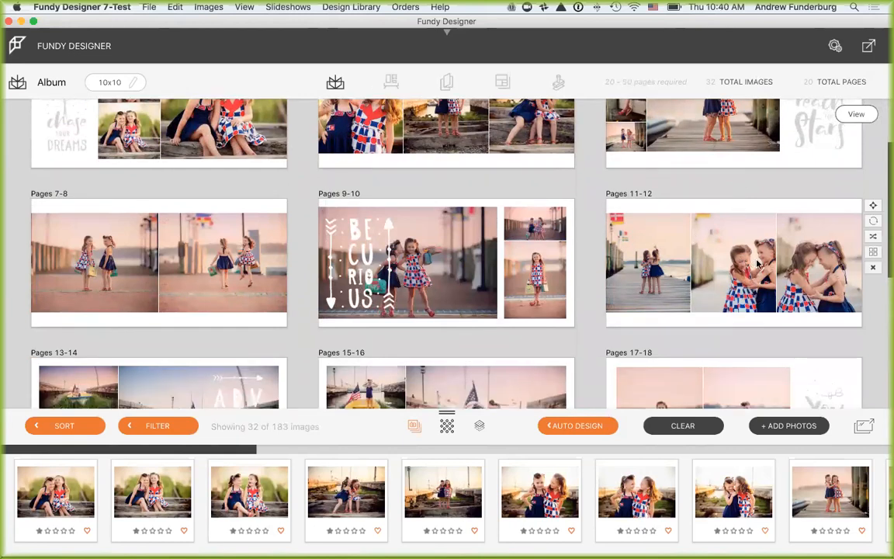
click(872, 252)
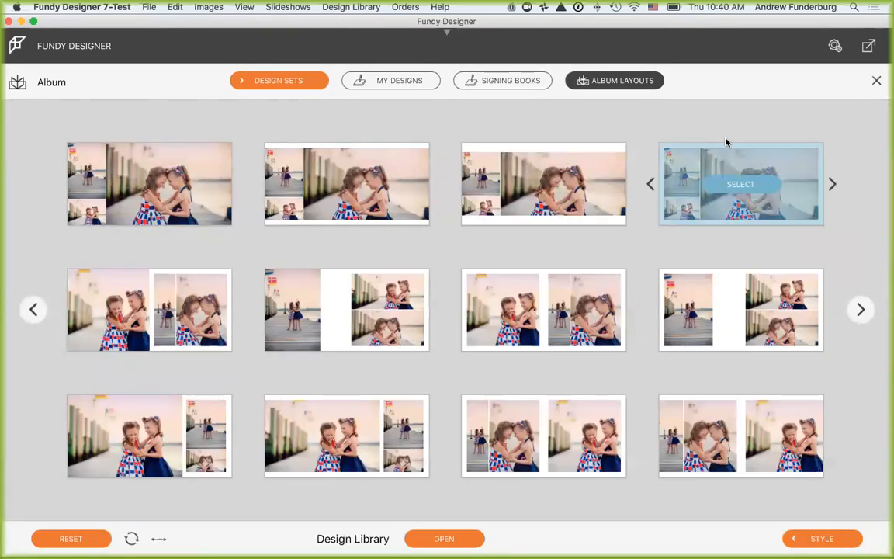
click(237, 78)
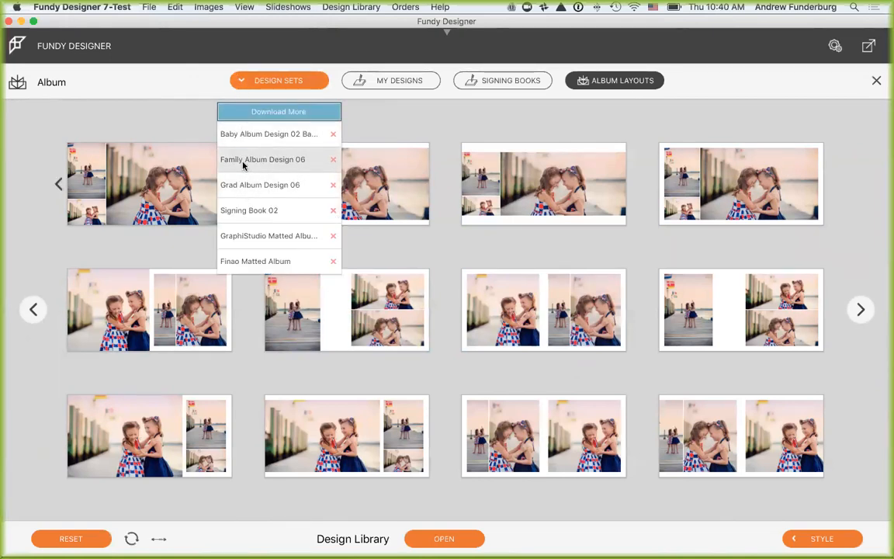
click(243, 162)
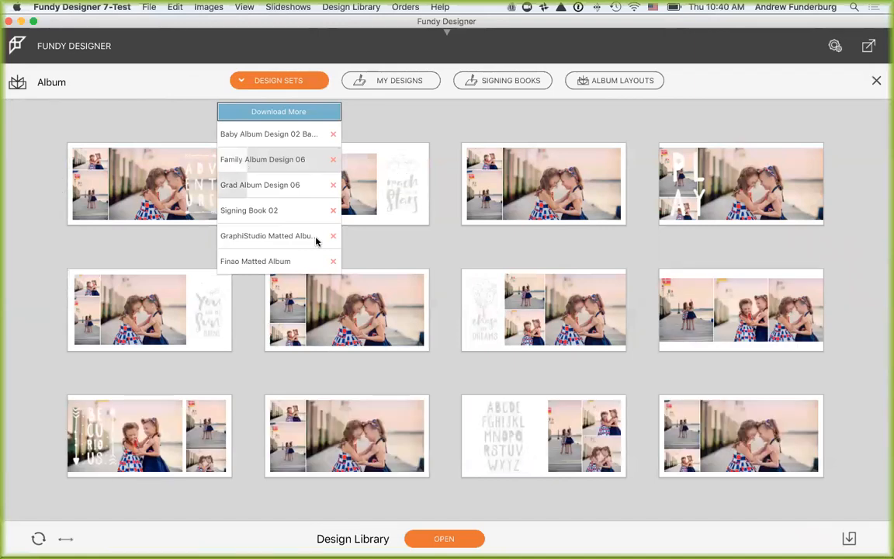
mouse_move(485, 442)
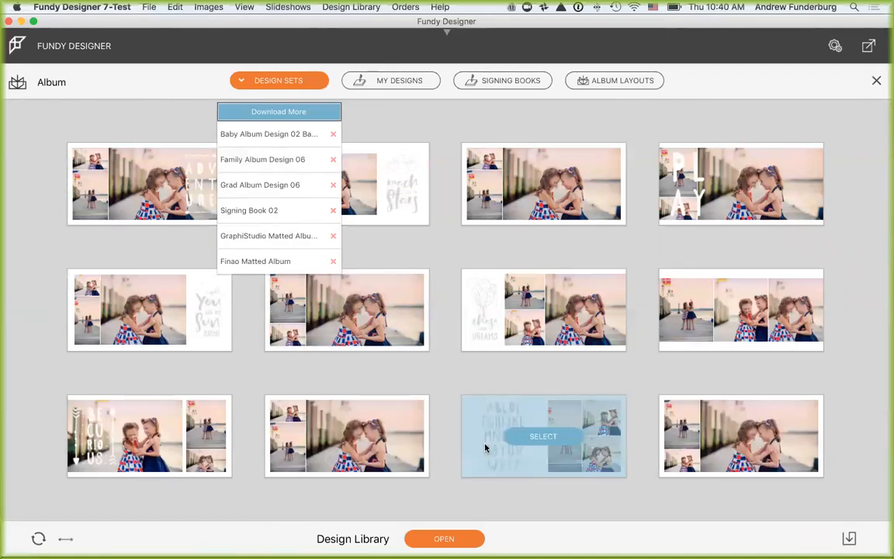
click(556, 437)
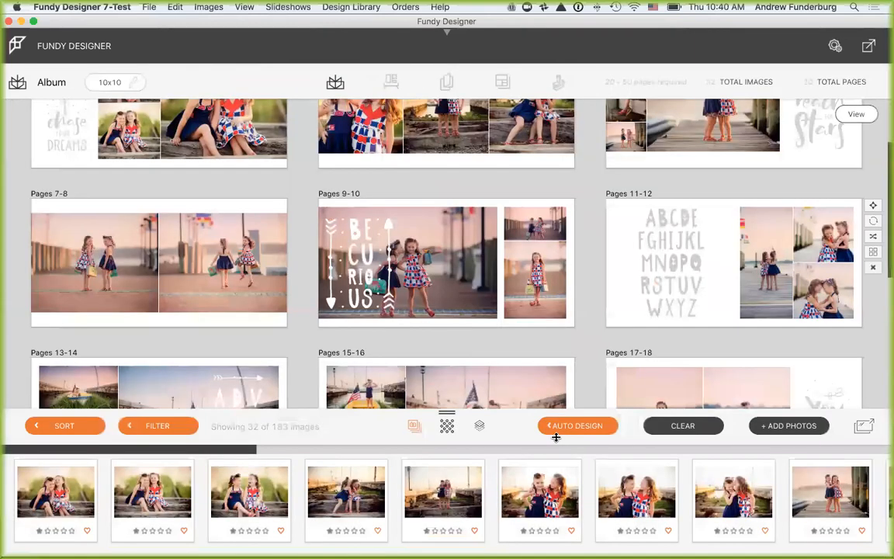
Step: Open the spread on pages 11-12 for editing and set the alphabet artwork's overlay color to near-black 1B1E1F
double_click(678, 263)
click(375, 269)
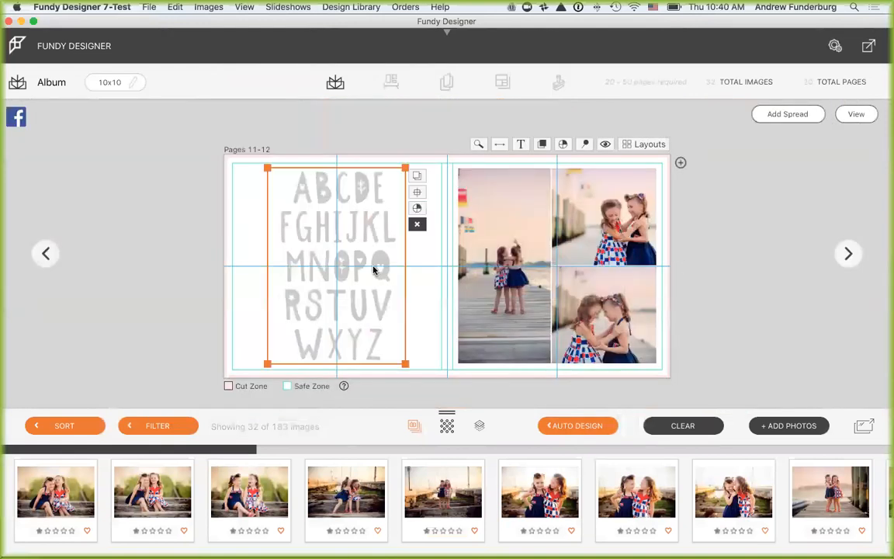
click(417, 208)
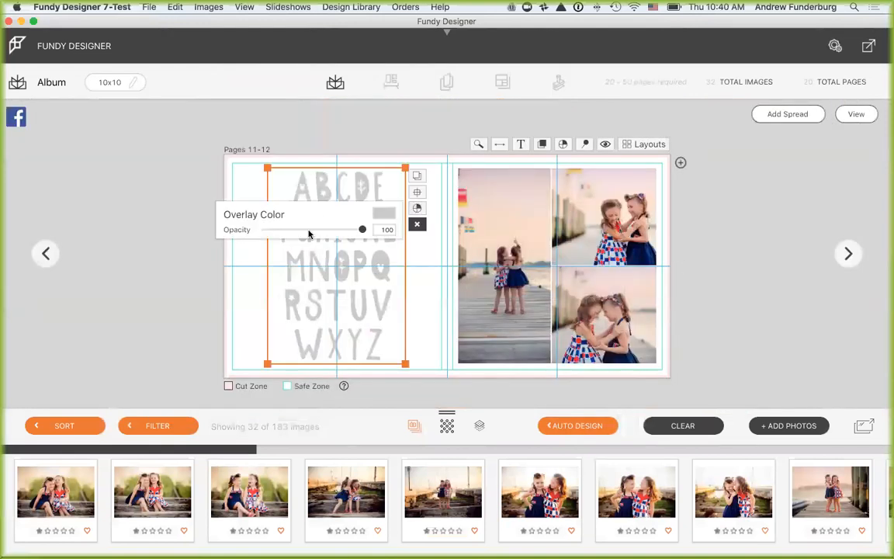
click(383, 213)
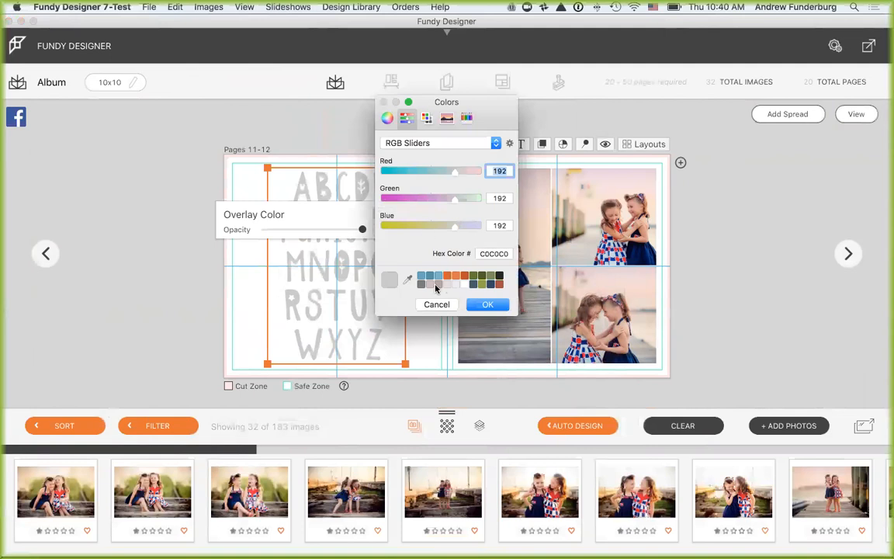
click(501, 281)
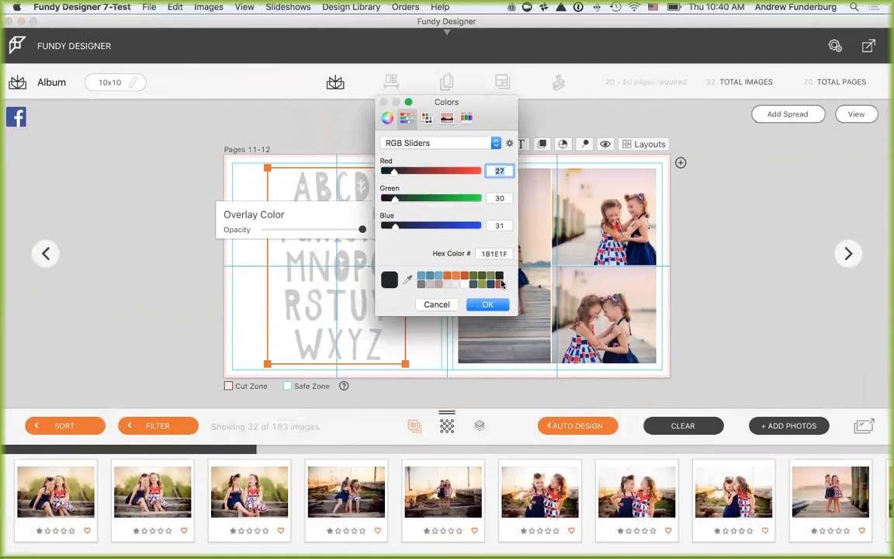
click(491, 304)
drag(362, 229, 435, 214)
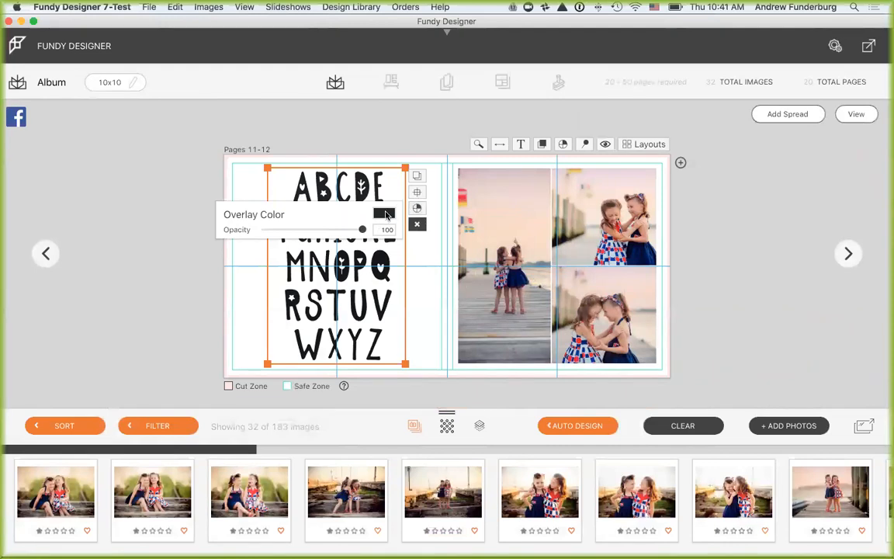
Step: Recolor the alphabet artwork's overlay with the Tin gray from the Crayons palette, and deselect the artwork
click(385, 213)
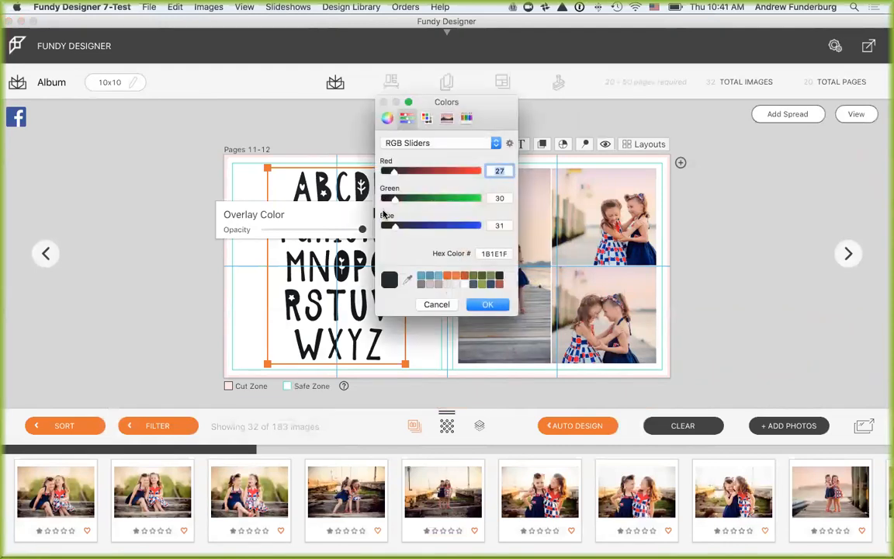
click(427, 118)
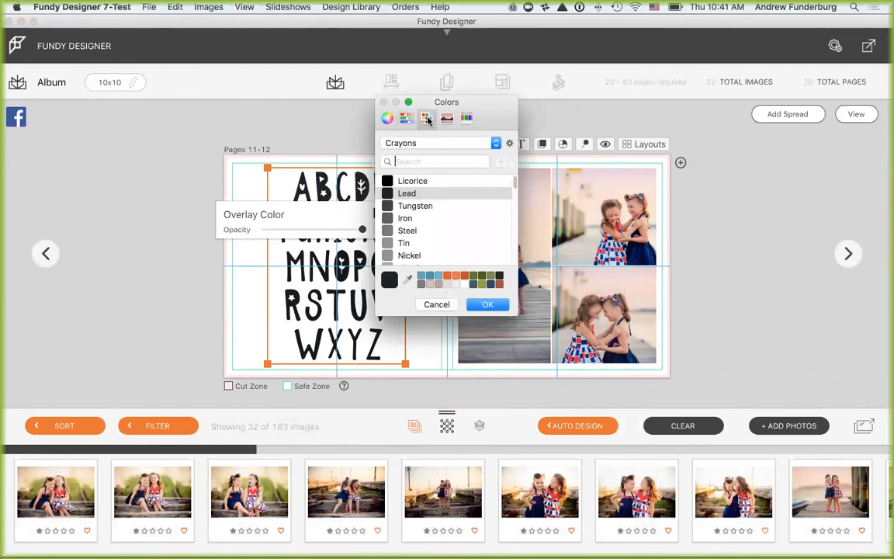
click(402, 232)
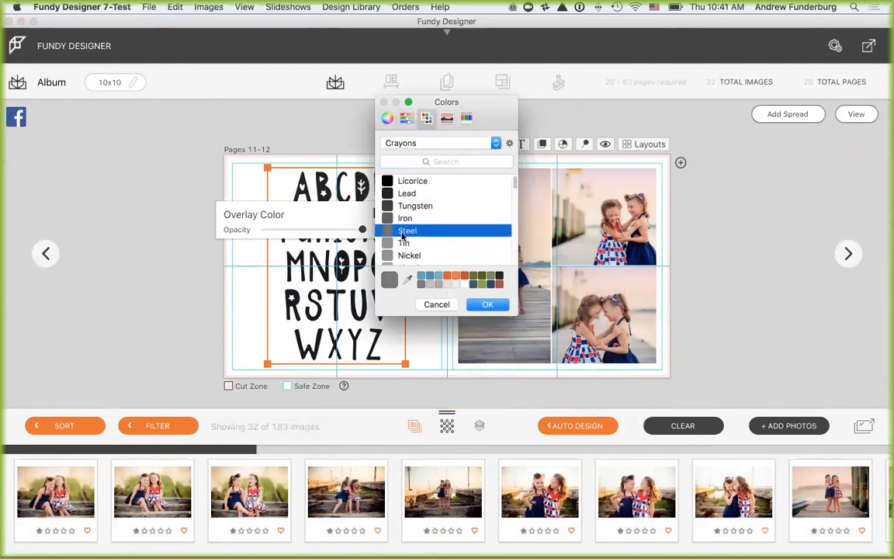
click(402, 242)
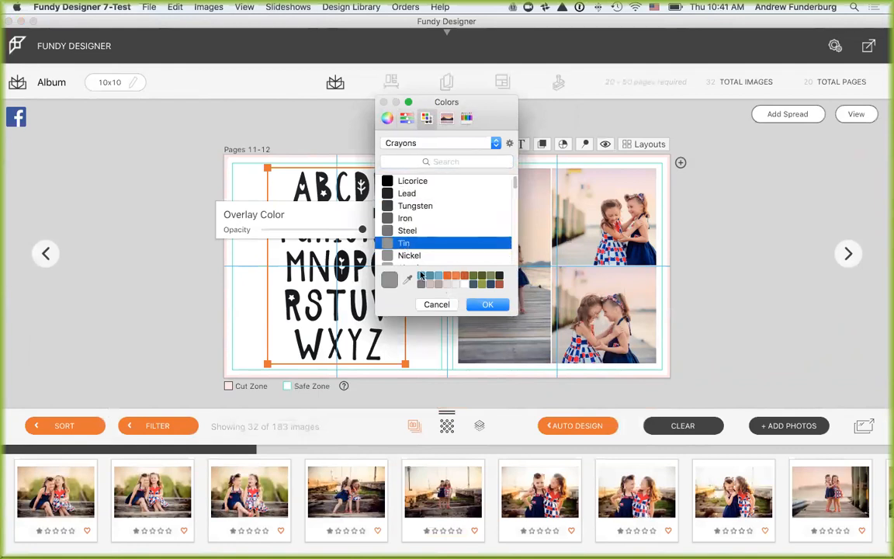
click(483, 304)
click(702, 264)
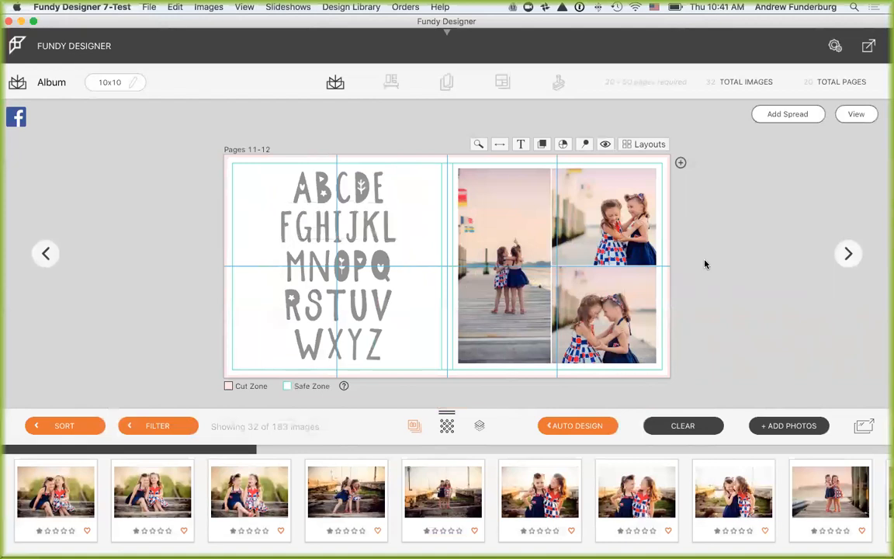
Step: Extend the photo group across the left page behind the alphabet artwork, and set the artwork's overlay opacity to 0
click(461, 266)
drag(460, 266, 250, 285)
click(342, 266)
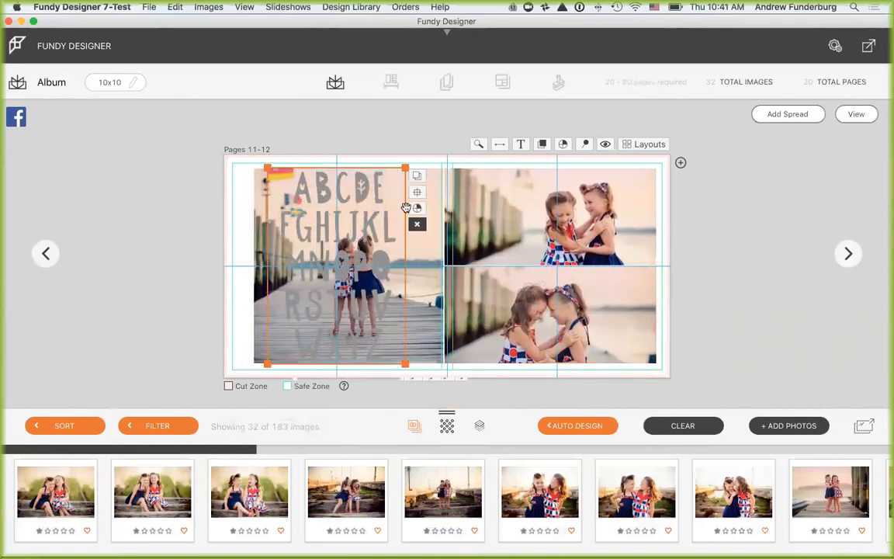
click(415, 208)
drag(359, 230, 256, 231)
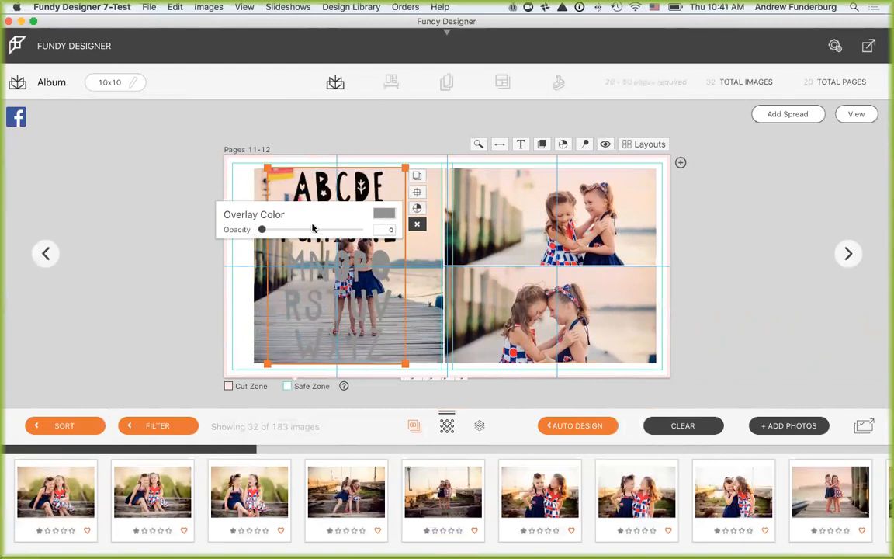
Step: Recolor the alphabet artwork's overlay with Snow from the Crayons palette at 100 opacity, and deselect the artwork
click(385, 213)
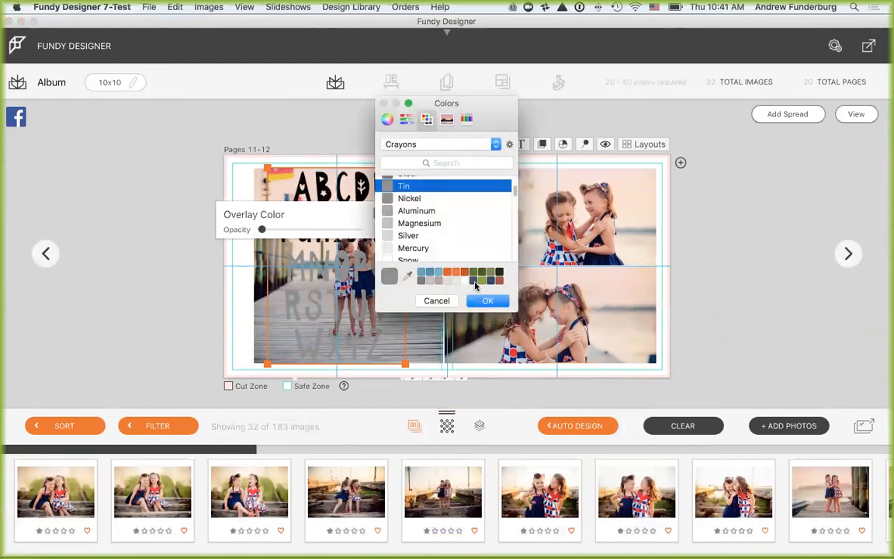
click(412, 259)
click(495, 305)
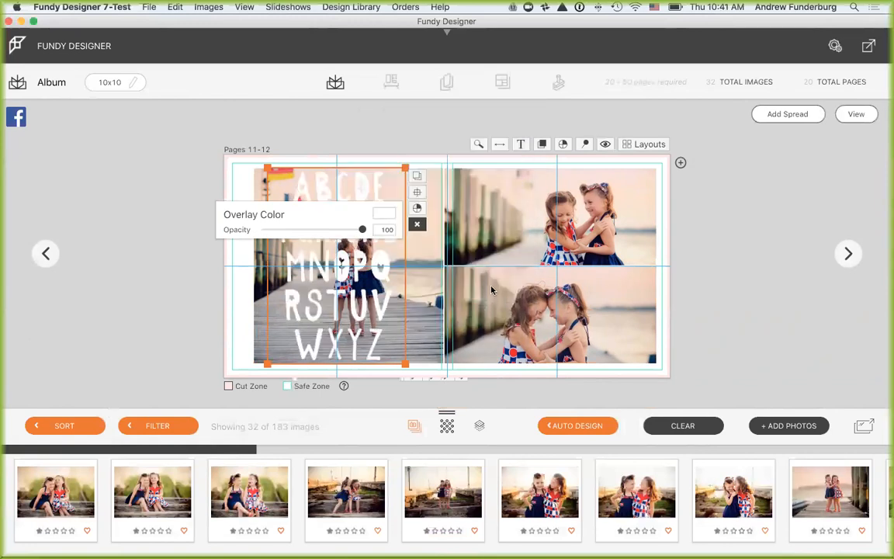
click(762, 270)
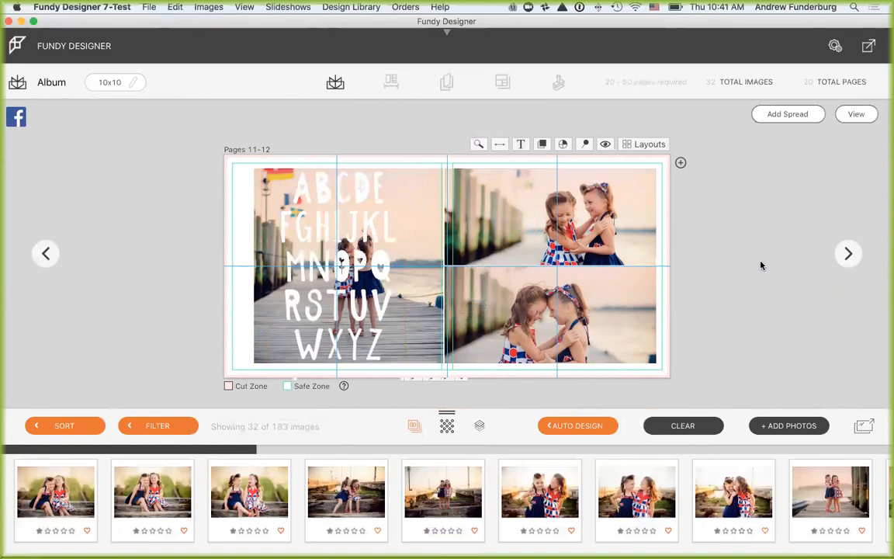
Step: Return to the overview of all spreads and place the black PLAY artwork on the large boat photo of pages 15-16
click(855, 114)
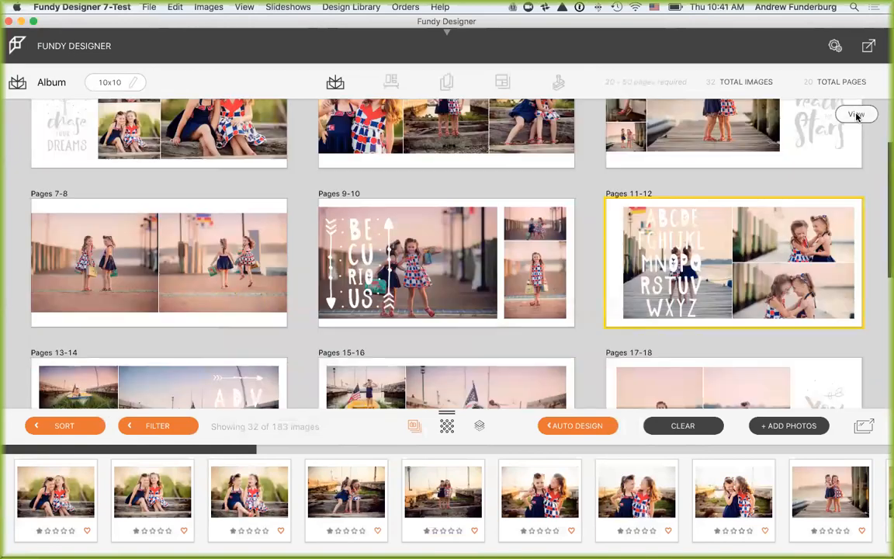
scroll(537, 201, down, 5)
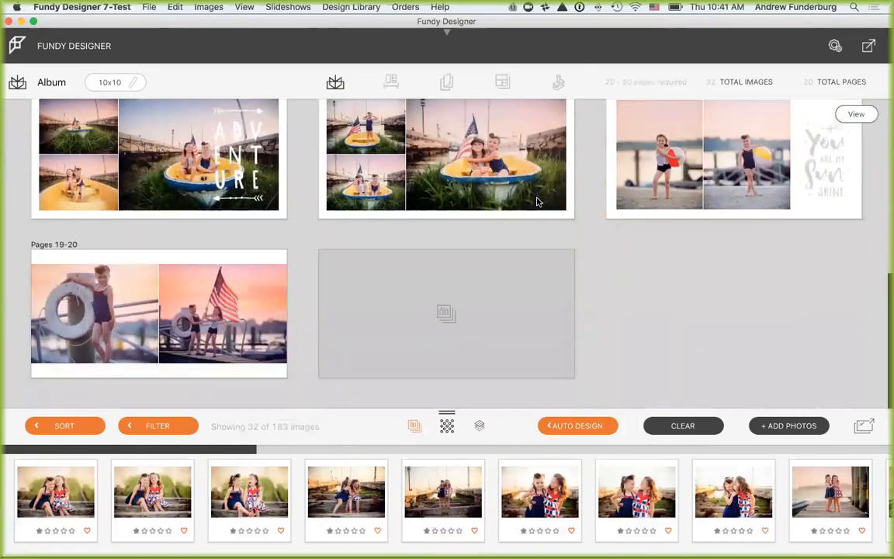
scroll(537, 201, up, 8)
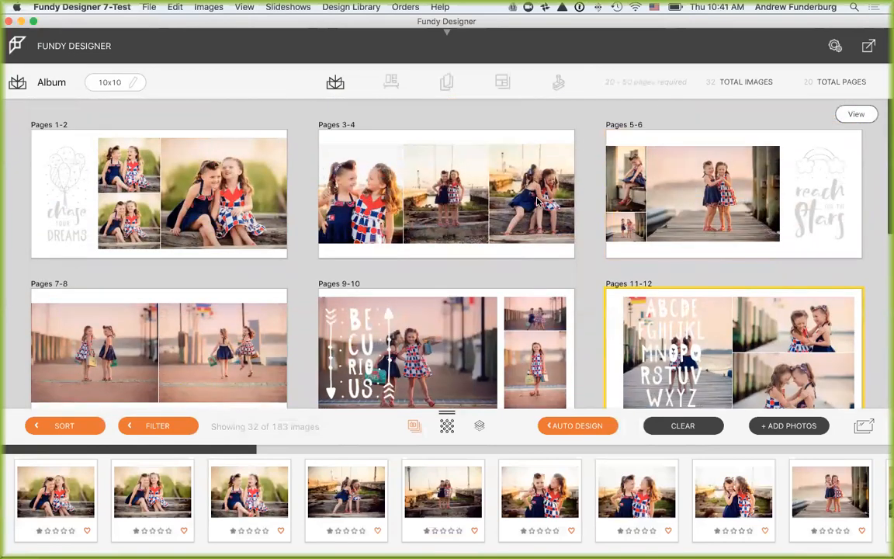
scroll(538, 201, down, 3)
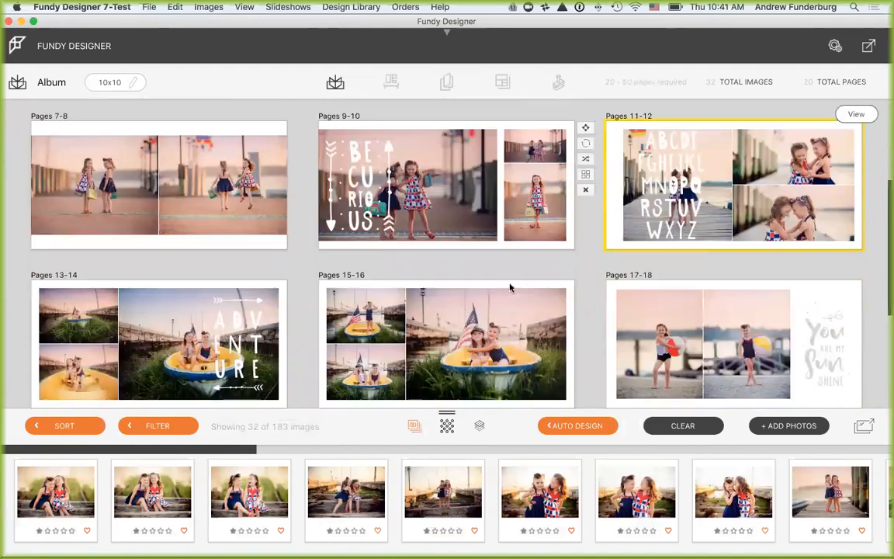
click(479, 426)
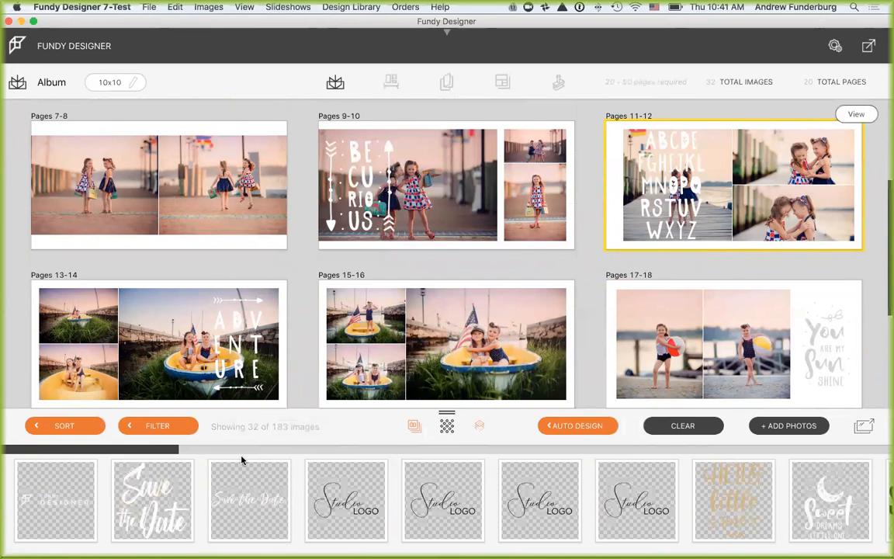
drag(149, 455, 406, 463)
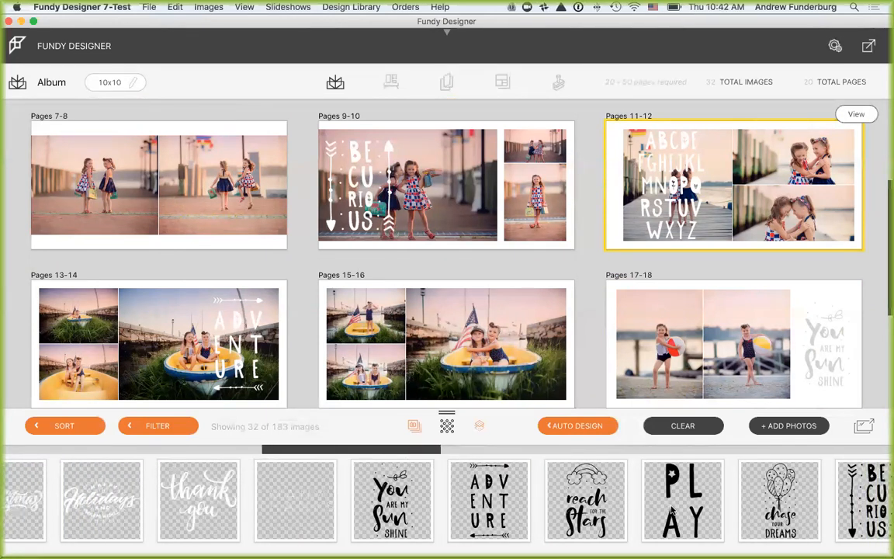
drag(678, 509, 498, 354)
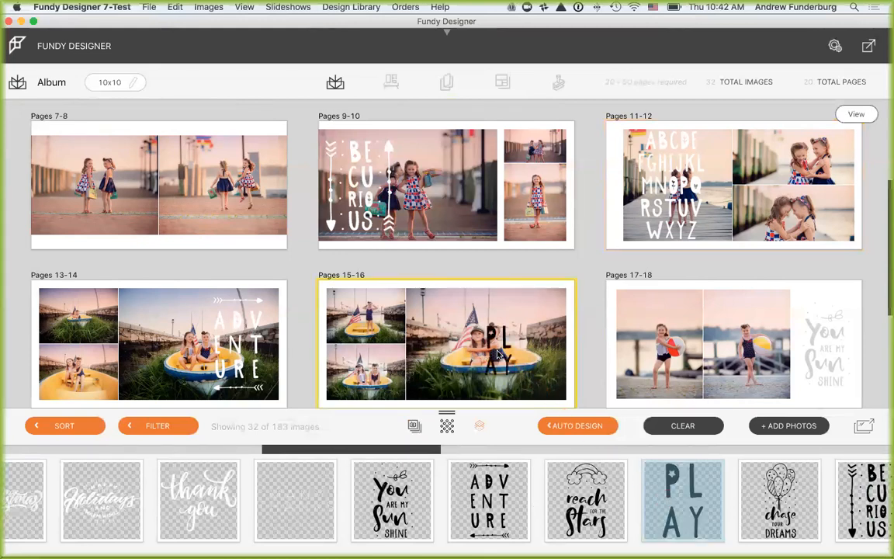
Step: On the spread of pages 15-16, set the PLAY artwork's white overlay to 100 opacity, and enlarge and move it beside the girls
double_click(497, 355)
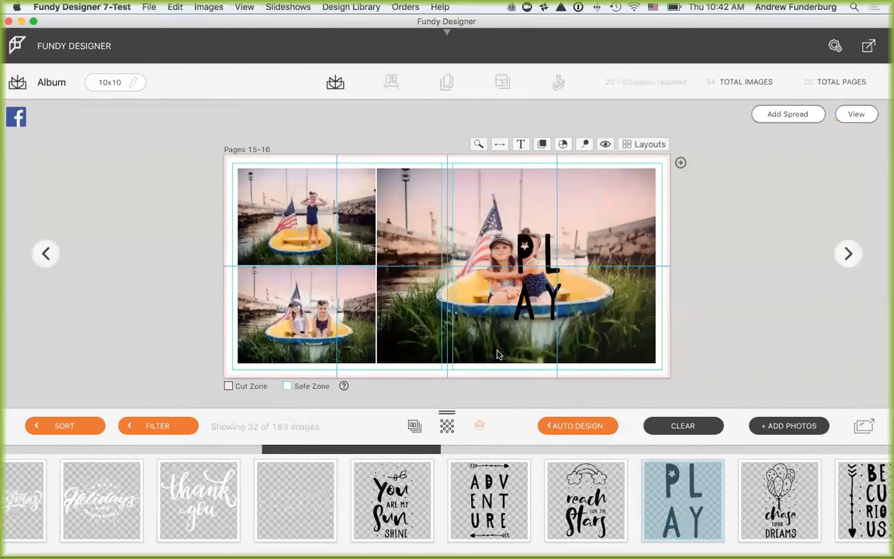
click(553, 289)
click(578, 273)
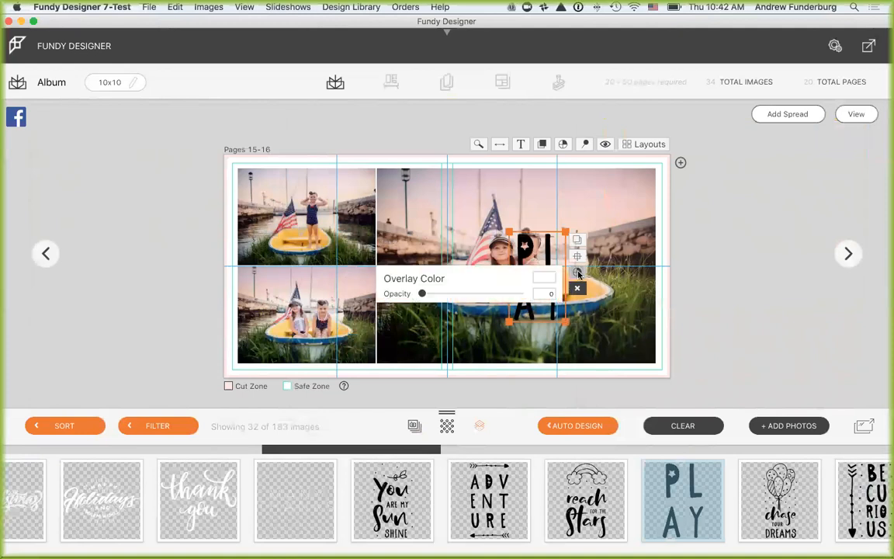
drag(423, 293, 538, 292)
drag(510, 232, 572, 193)
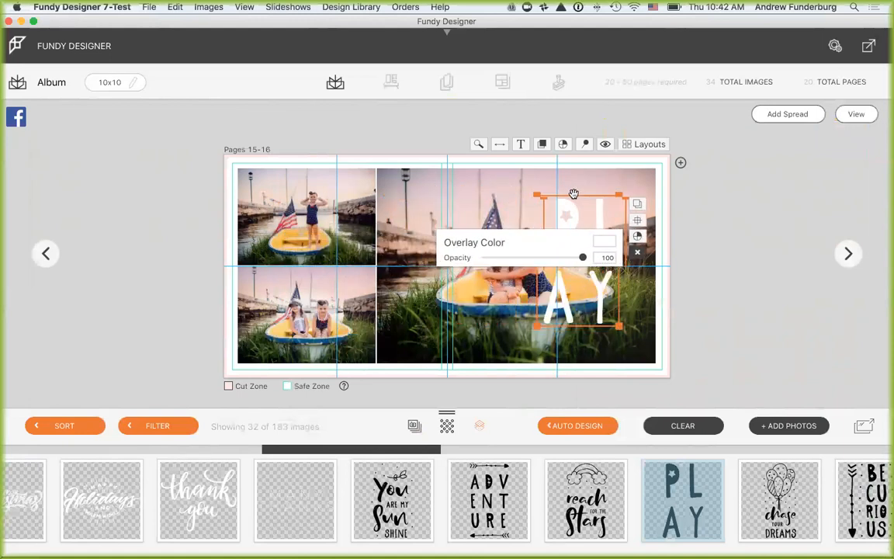
click(704, 259)
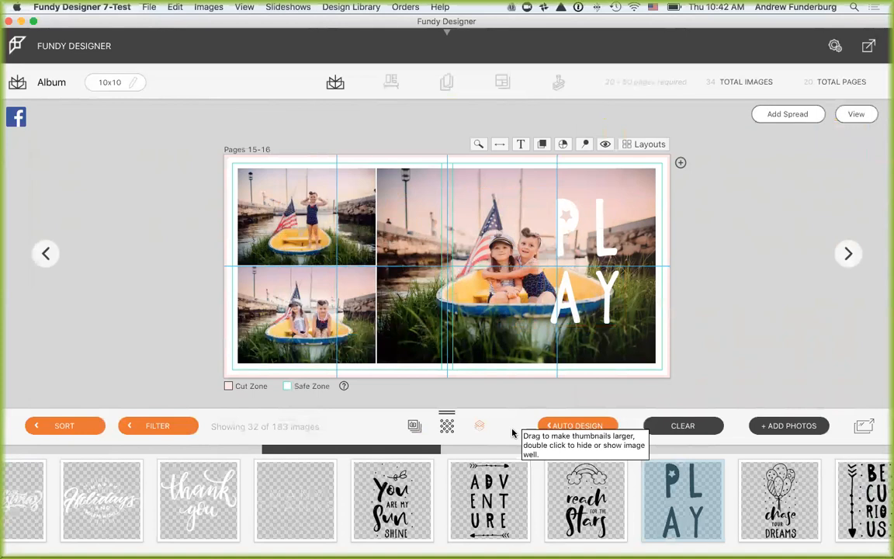
Step: Open the Design Library from the spread's layouts, look through the baby, family and grad album designs, and close the library
click(642, 145)
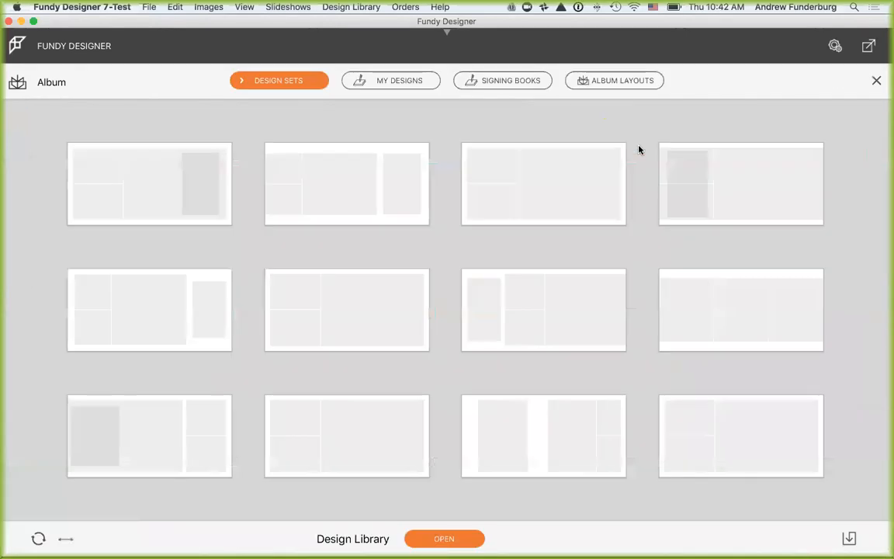
click(444, 539)
mouse_move(440, 223)
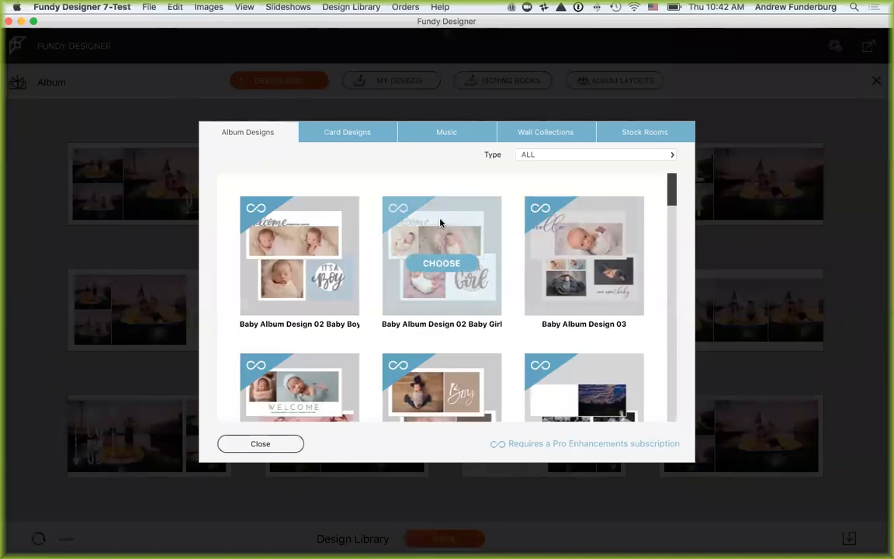
scroll(454, 240, down, 8)
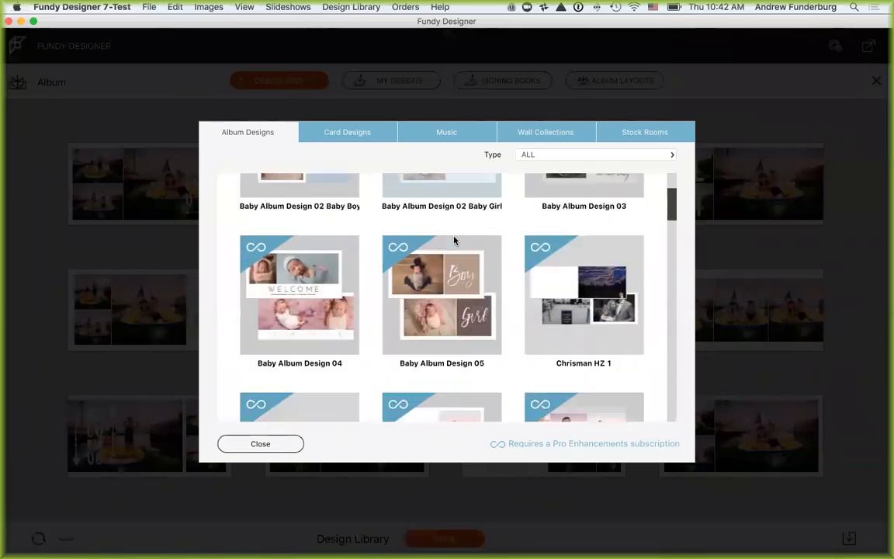
scroll(454, 241, down, 3)
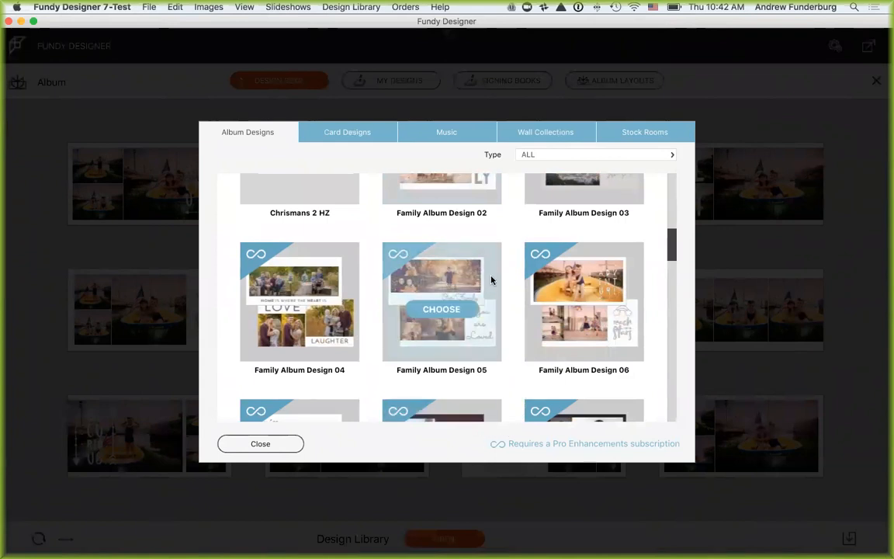
scroll(488, 287, down, 4)
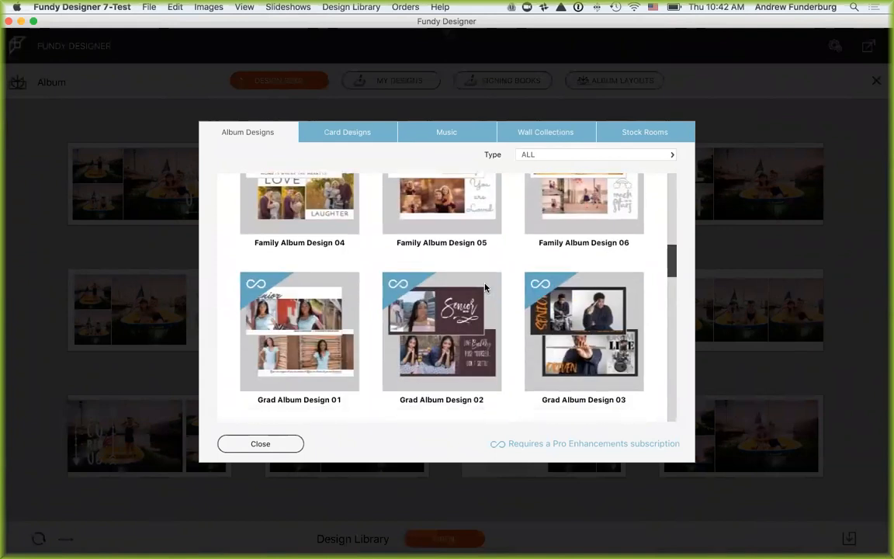
scroll(484, 288, down, 4)
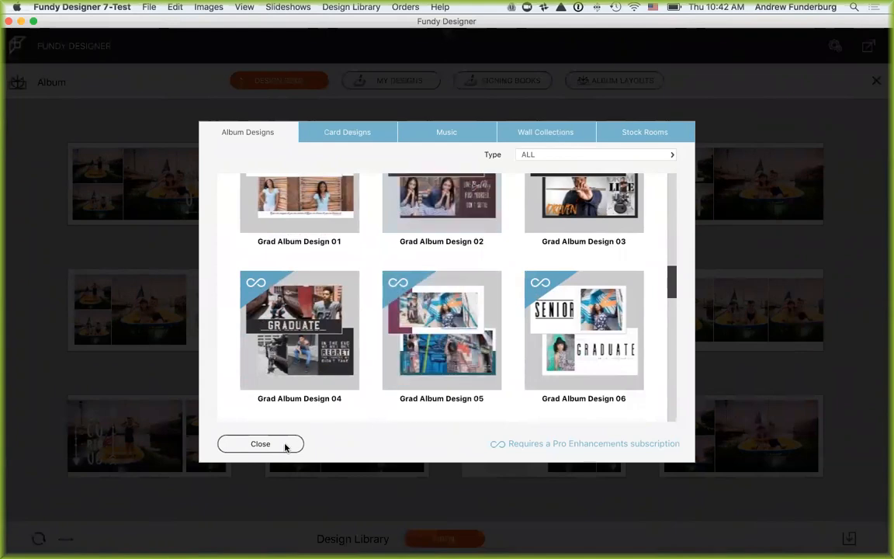
click(261, 444)
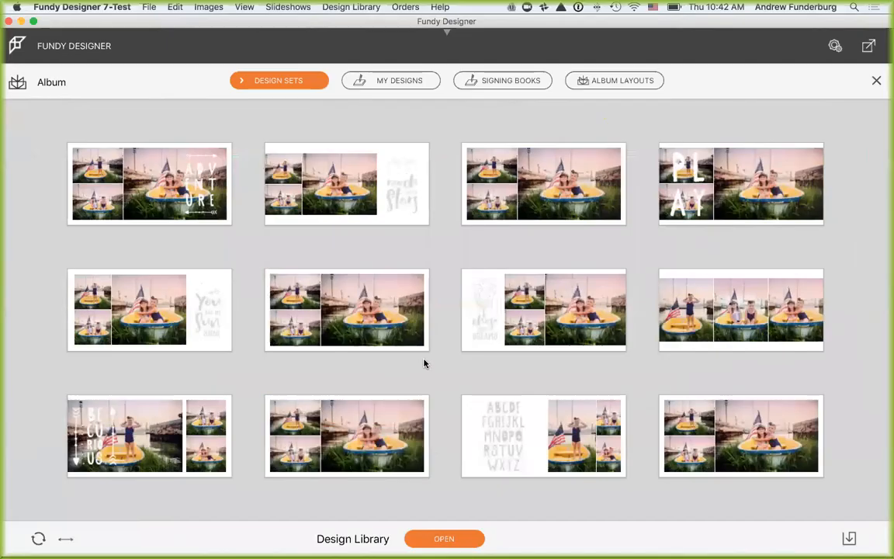
Step: Switch to Chrome, replace the Facebook live video tab with a new one, and open fundydesigner.com/product/proofing/ in it
mouse_move(220, 557)
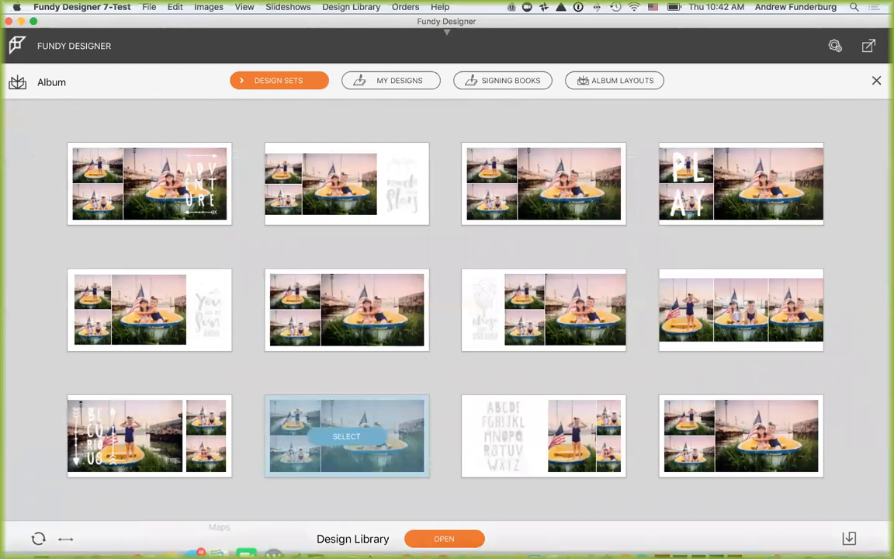
click(106, 534)
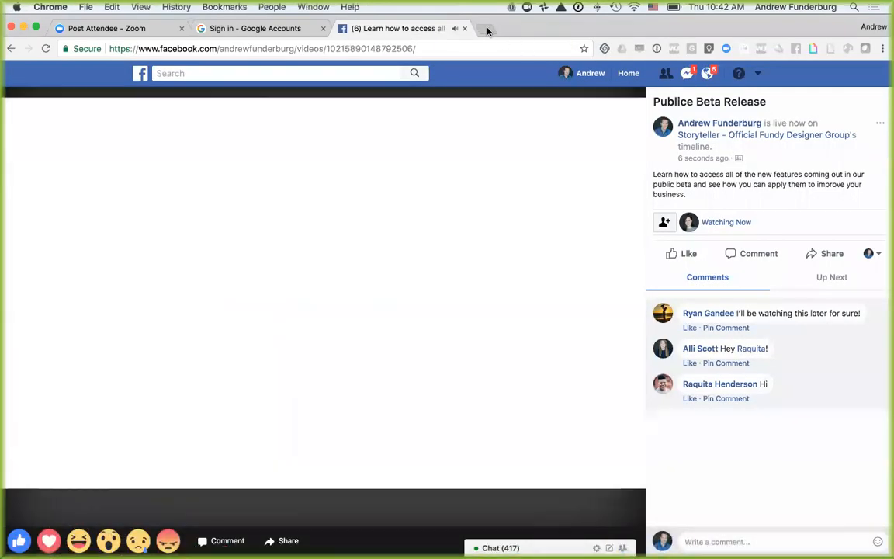
click(488, 29)
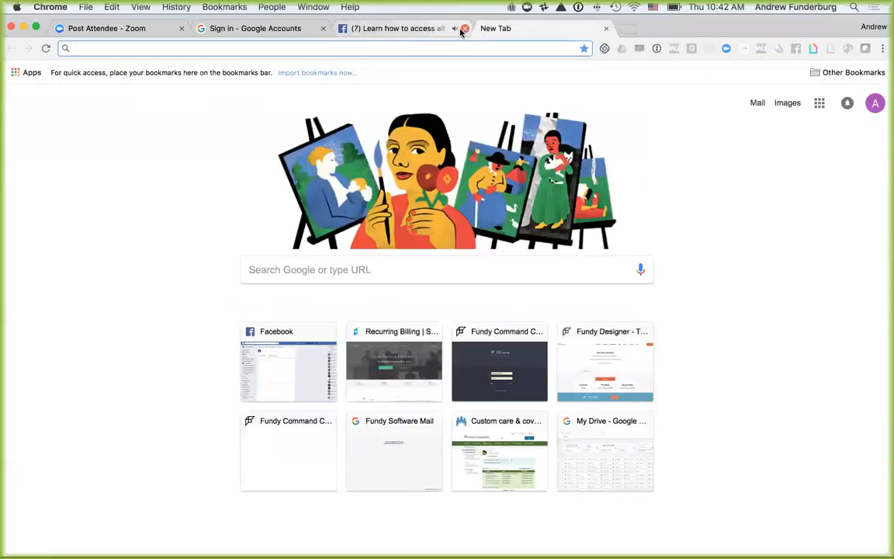
click(464, 28)
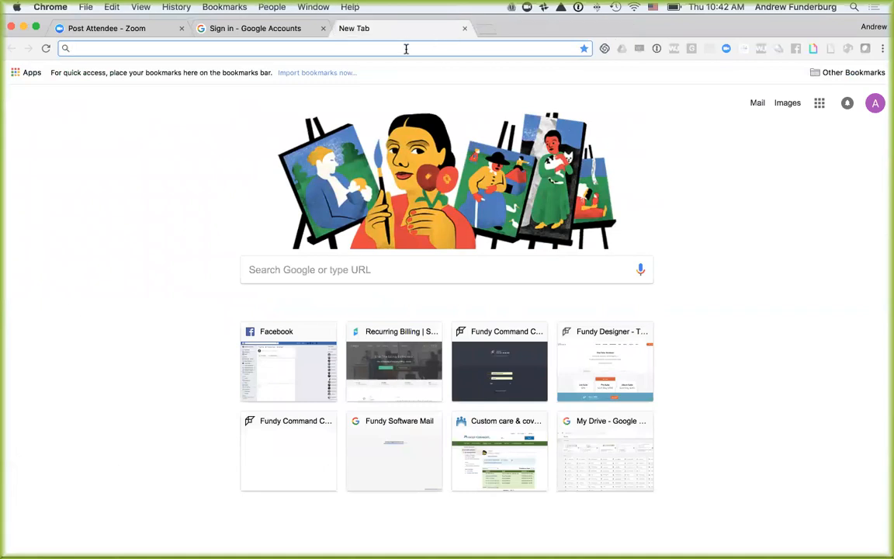
text(fu)
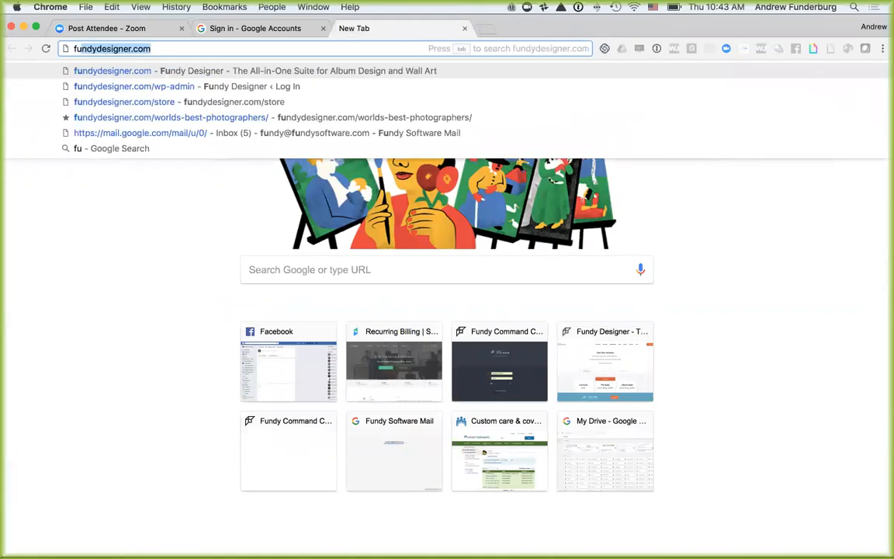
text(ndydesigner.com/pro)
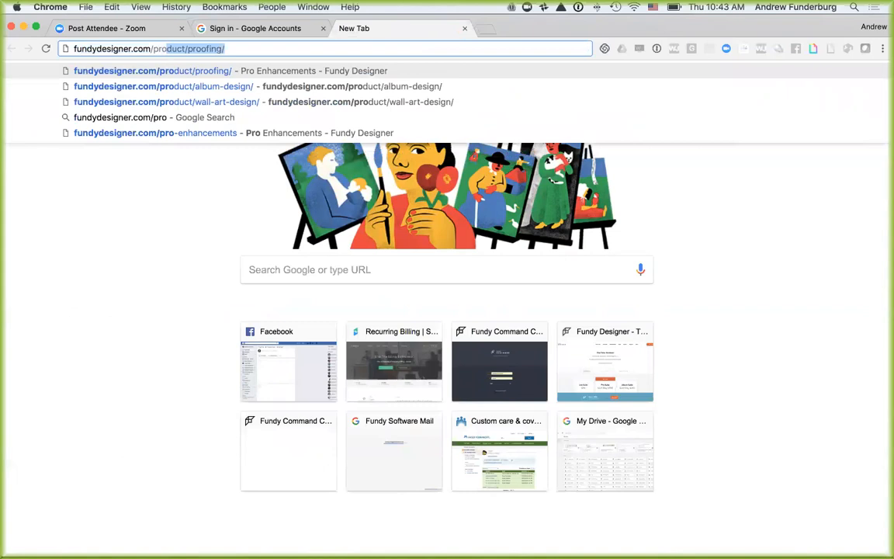
key(Return)
Step: Review the Pro Enhancements features and price comparison, dismissing the promotional banner, and switch back to Fundy Designer
scroll(452, 197, down, 3)
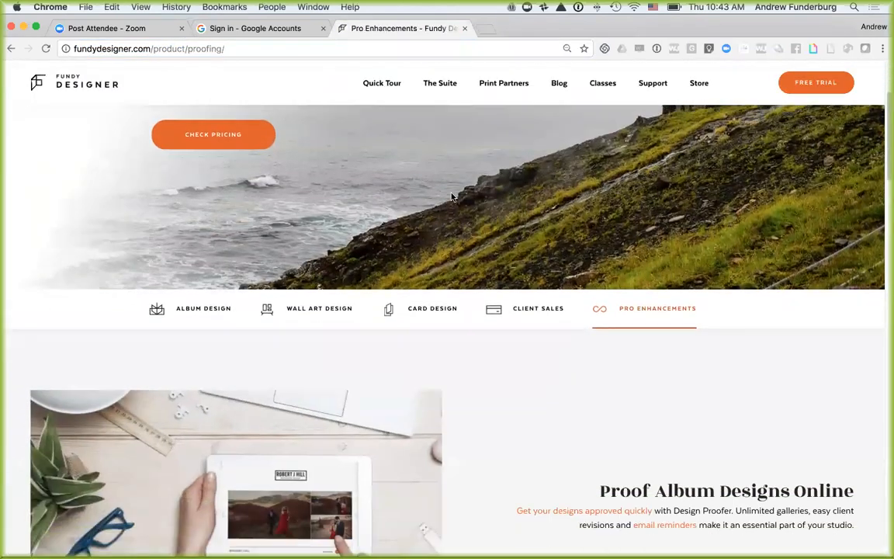
scroll(452, 197, down, 3)
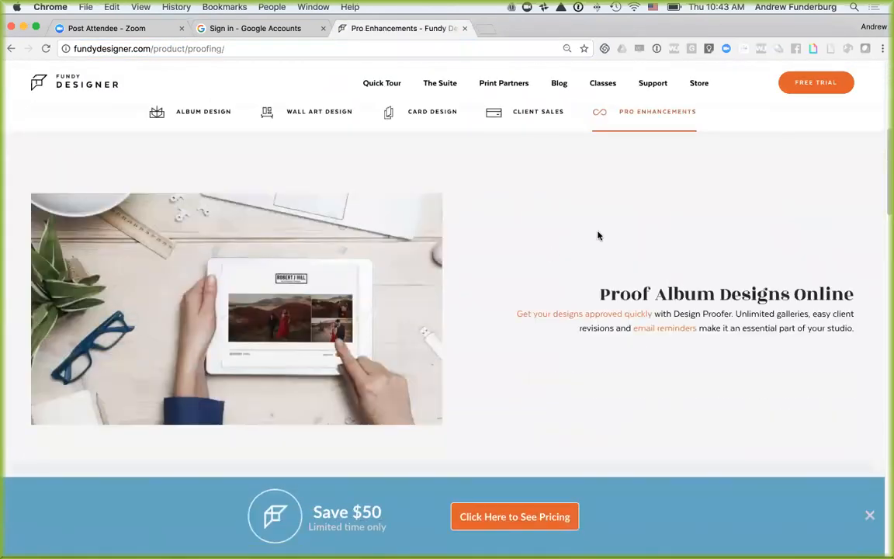
scroll(598, 234, down, 1)
scroll(533, 191, down, 5)
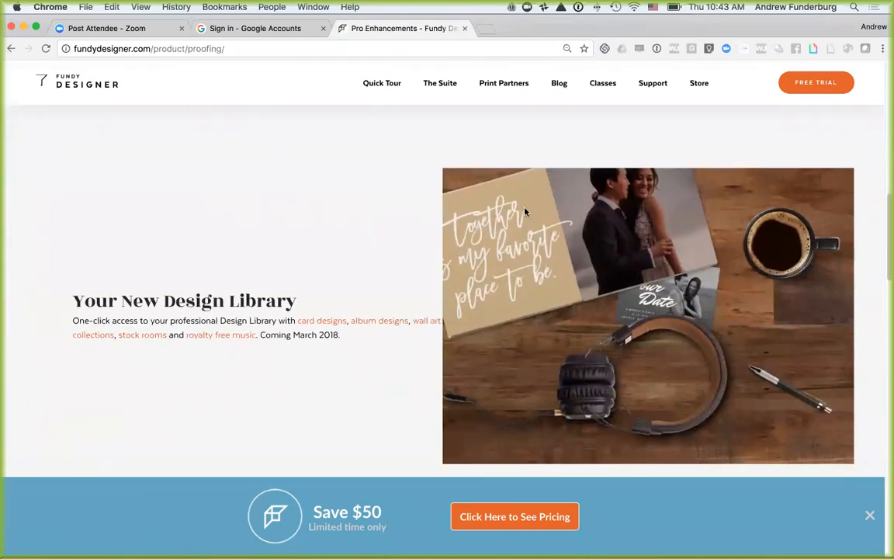
scroll(524, 211, down, 6)
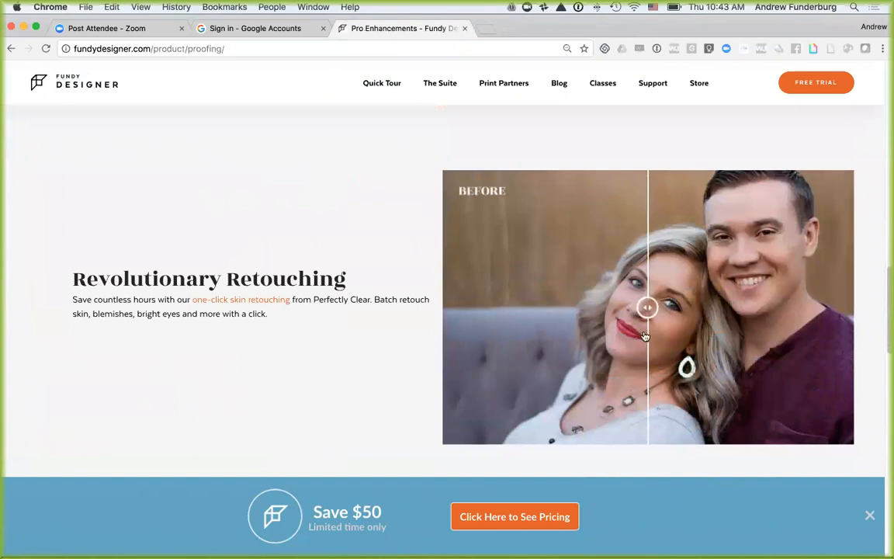
mouse_move(648, 308)
mouse_down()
mouse_move(818, 309)
mouse_move(637, 307)
mouse_up()
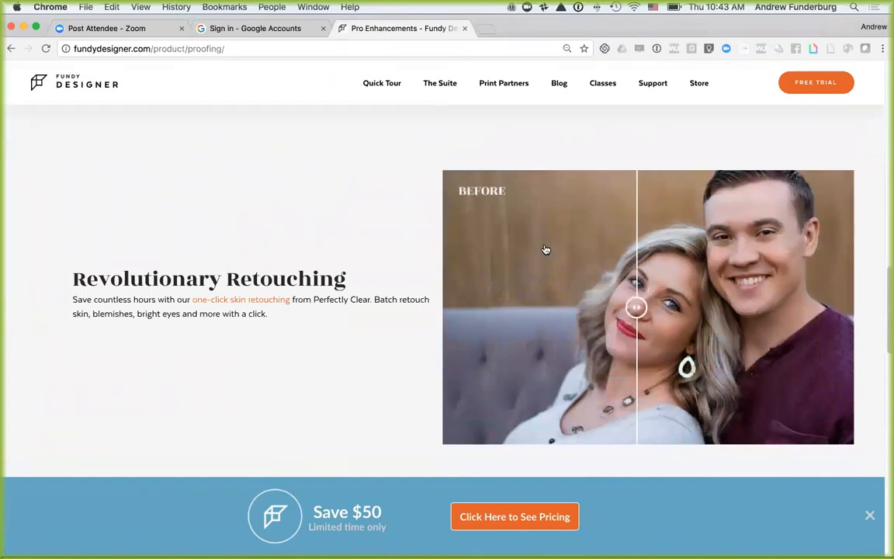
scroll(545, 249, down, 6)
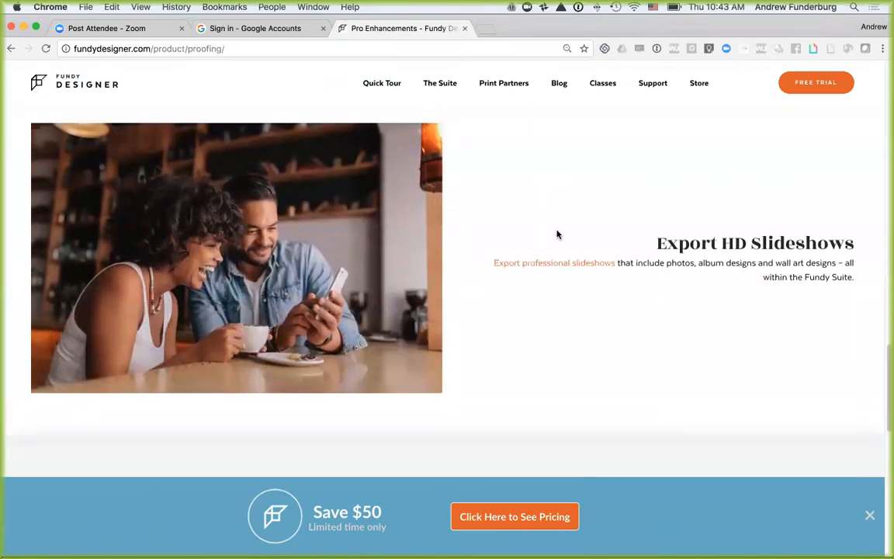
click(868, 512)
scroll(598, 303, down, 4)
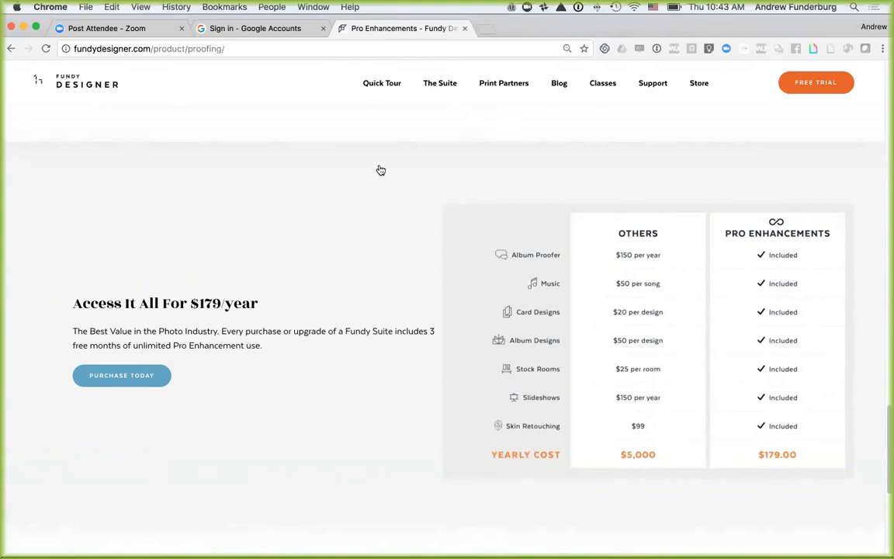
key(super+Tab)
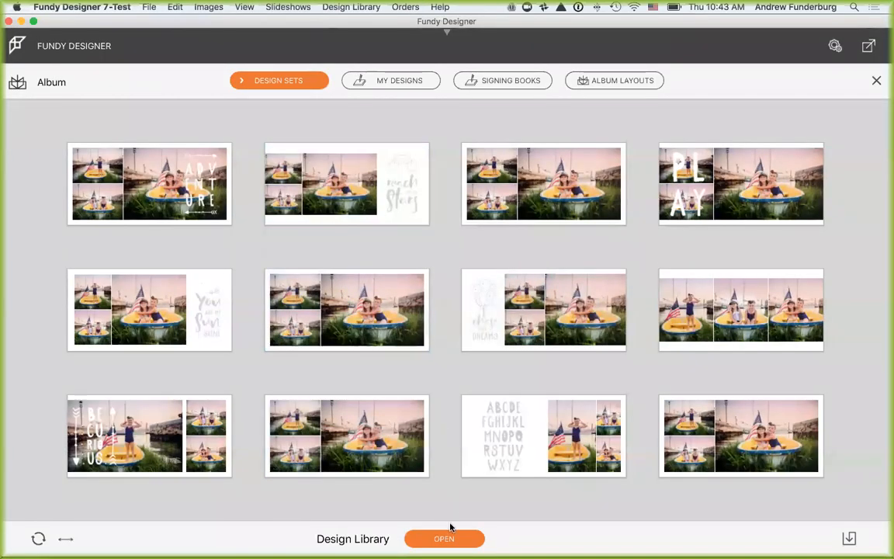
Step: Open the Design Library, look through the album designs, and filter them to the Matted Album type
click(446, 537)
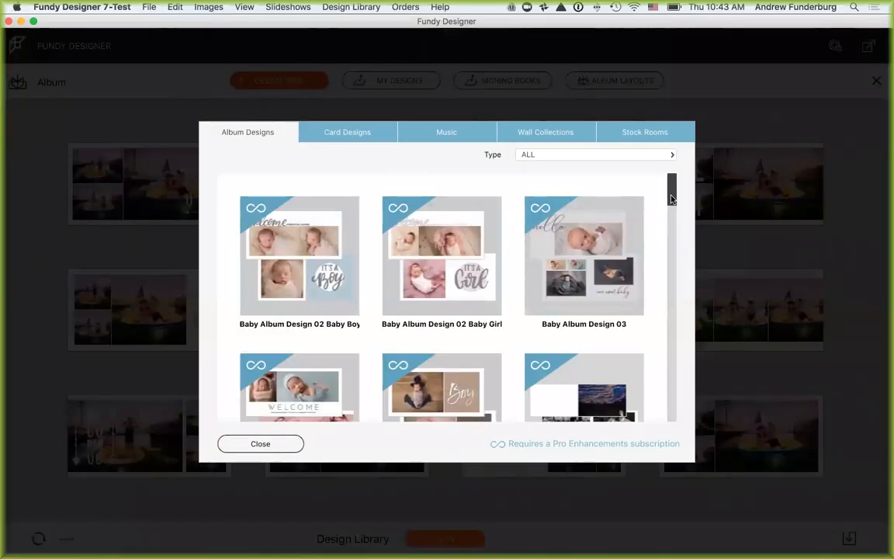
scroll(674, 246, down, 5)
scroll(674, 246, down, 8)
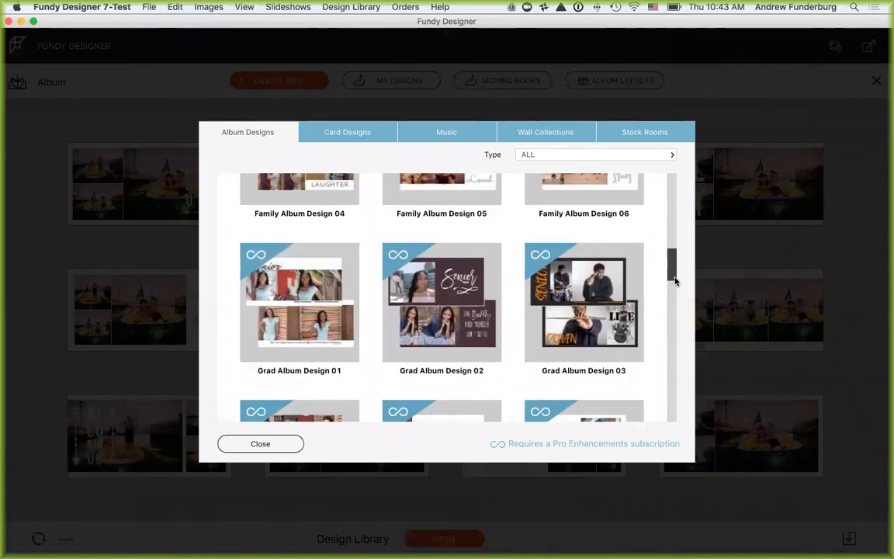
scroll(674, 299, down, 8)
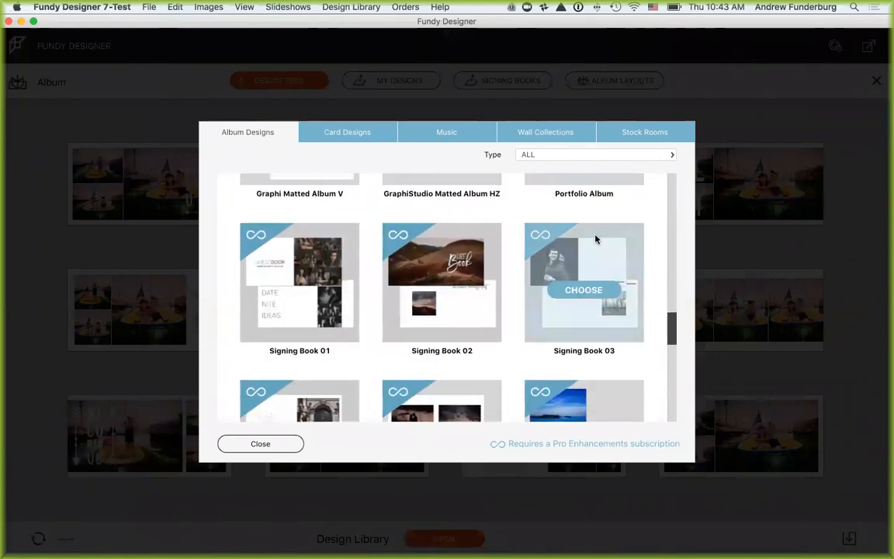
scroll(590, 234, up, 2)
click(579, 157)
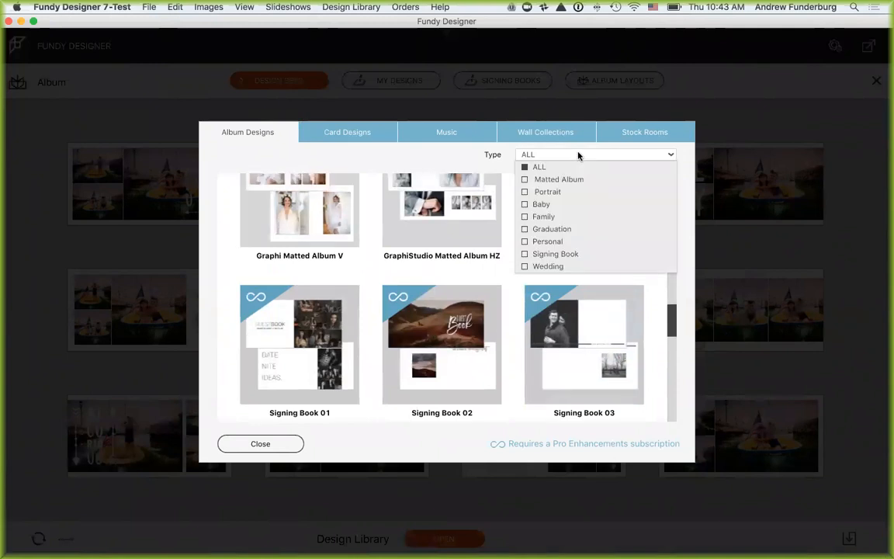
click(526, 180)
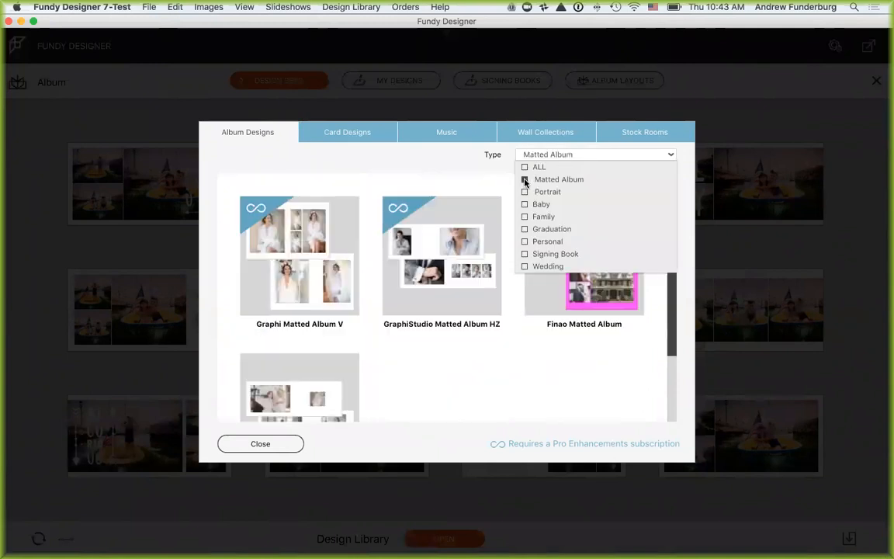
Step: Choose the Graphi Matted Album V and GraphiMatted 2 HZ designs for installation
click(318, 265)
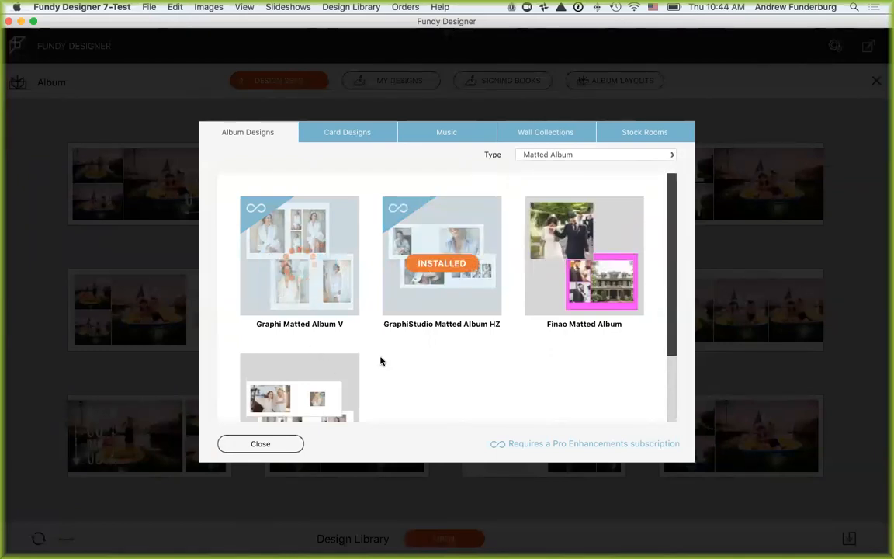
scroll(395, 356, down, 2)
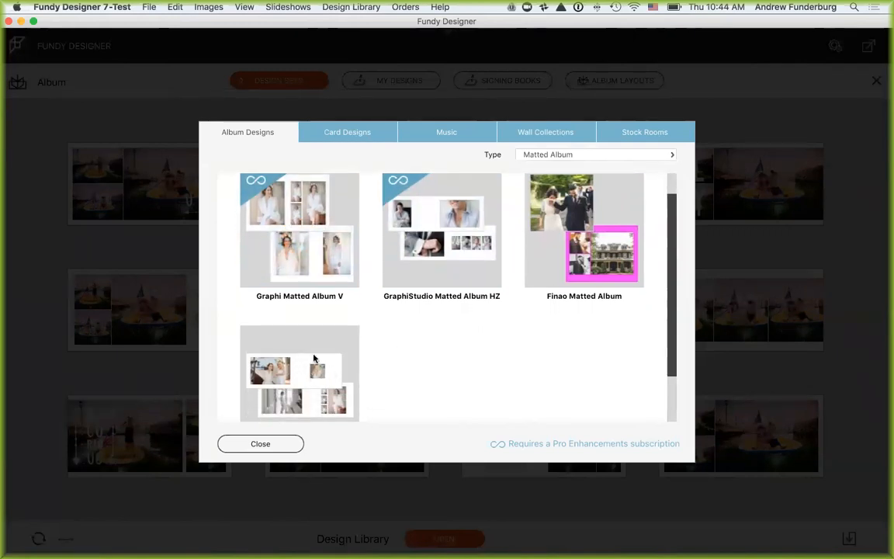
scroll(419, 358, down, 4)
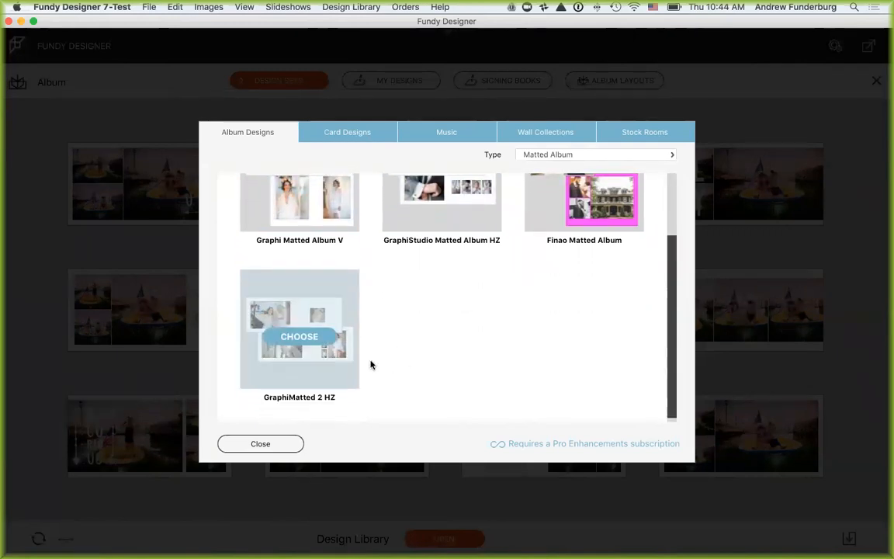
click(301, 334)
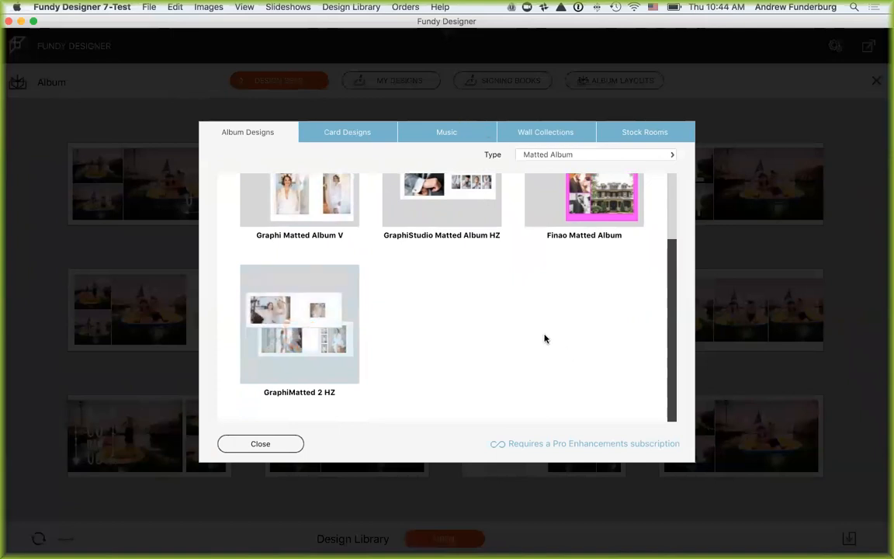
Step: Look through the library's music tracks, wall collections and stock rooms
click(465, 133)
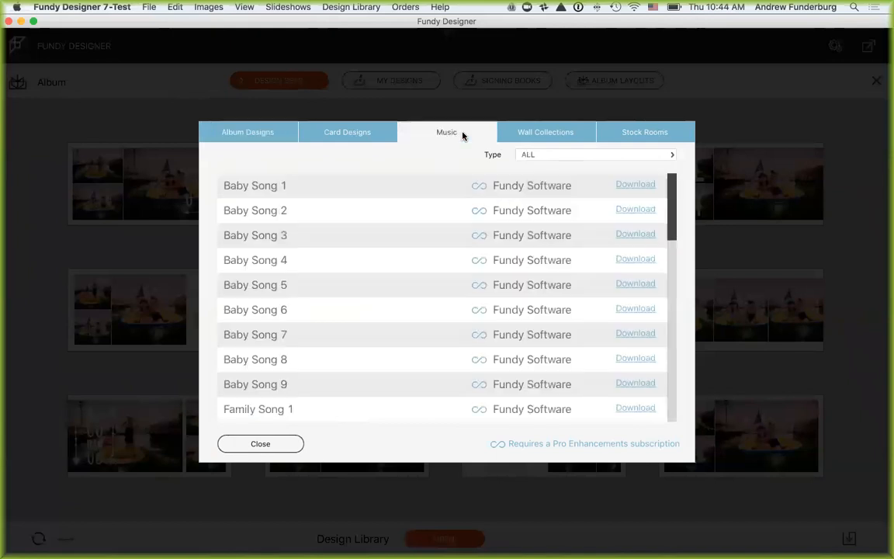
scroll(349, 237, down, 10)
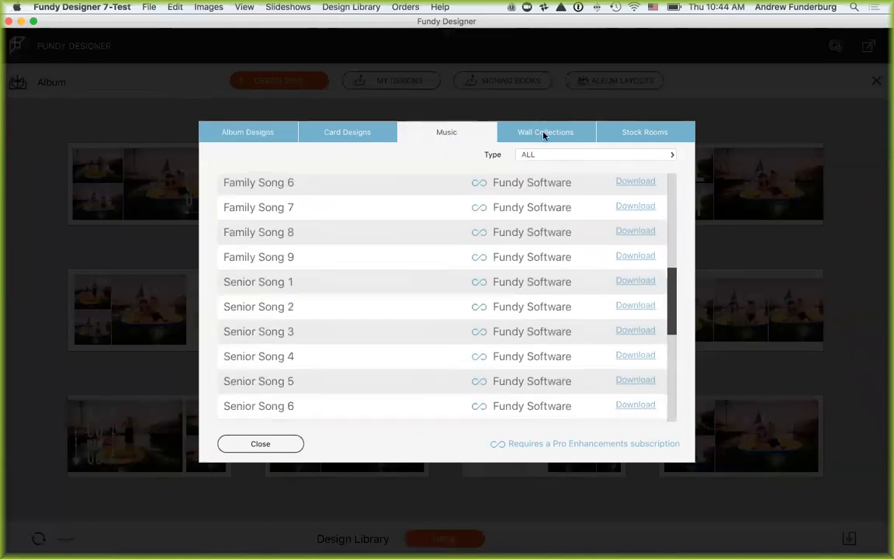
click(545, 135)
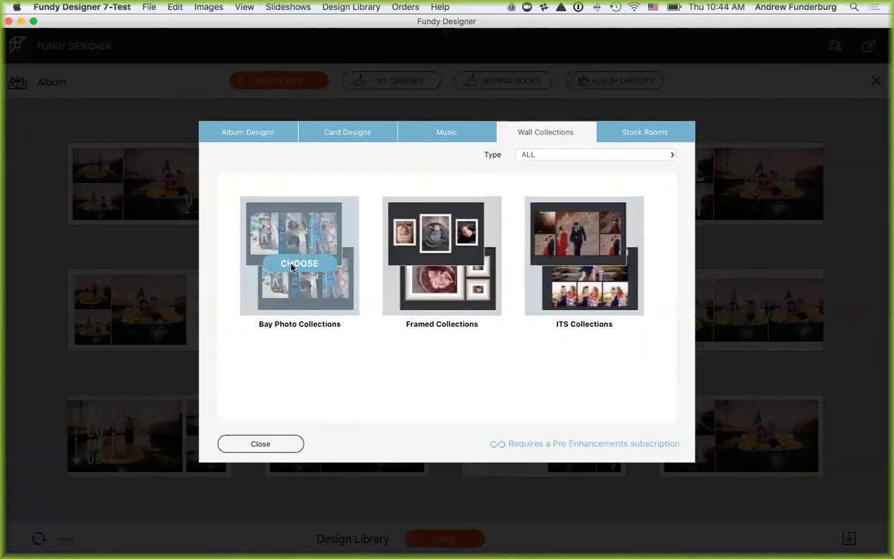
click(603, 121)
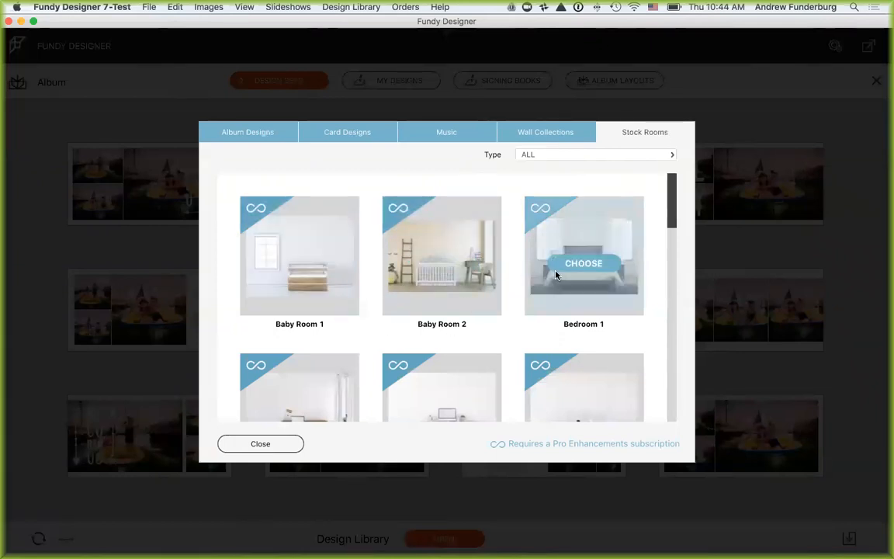
scroll(557, 275, down, 5)
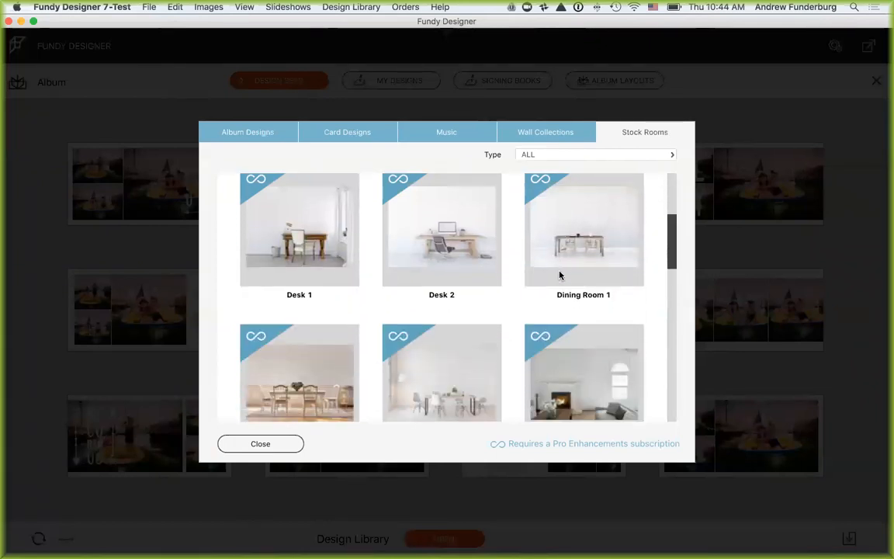
scroll(559, 275, down, 8)
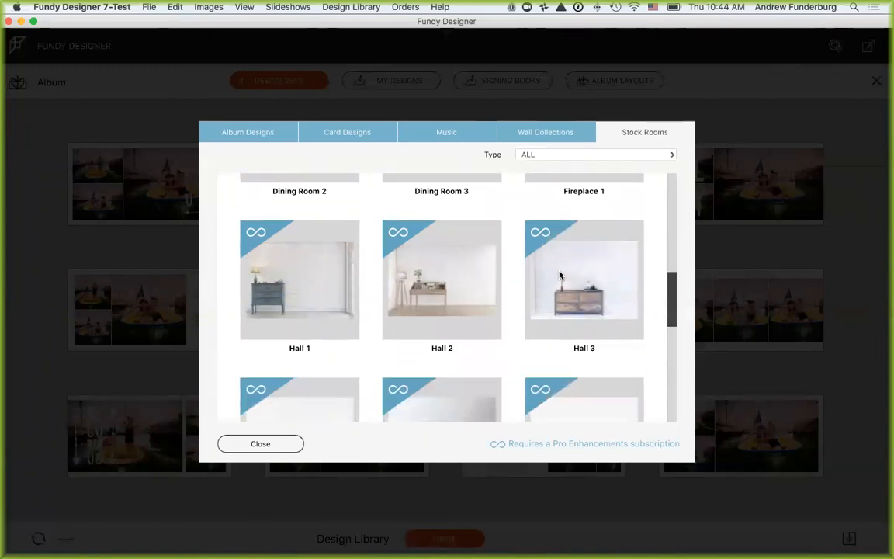
scroll(559, 274, down, 8)
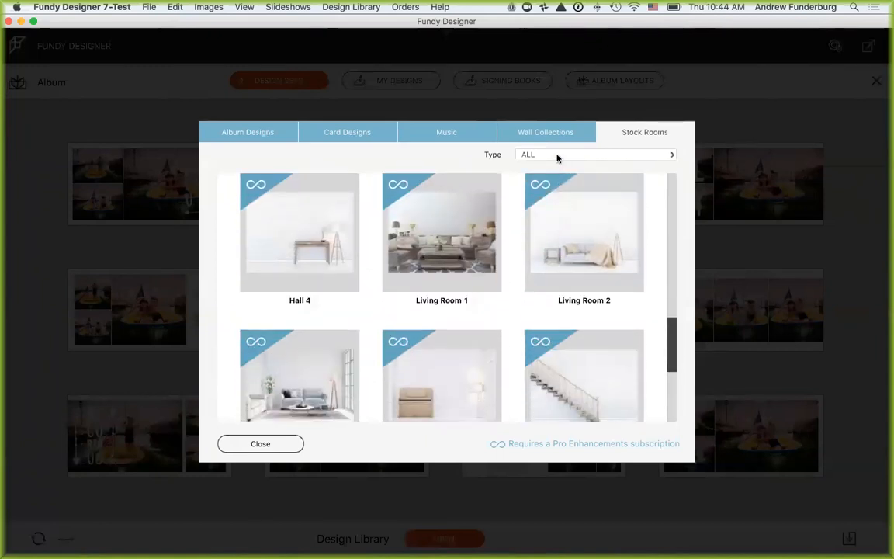
Step: Try several stock room type filters, finishing with Living Room only, and close the Design Library and the spread's layouts
click(558, 156)
click(525, 205)
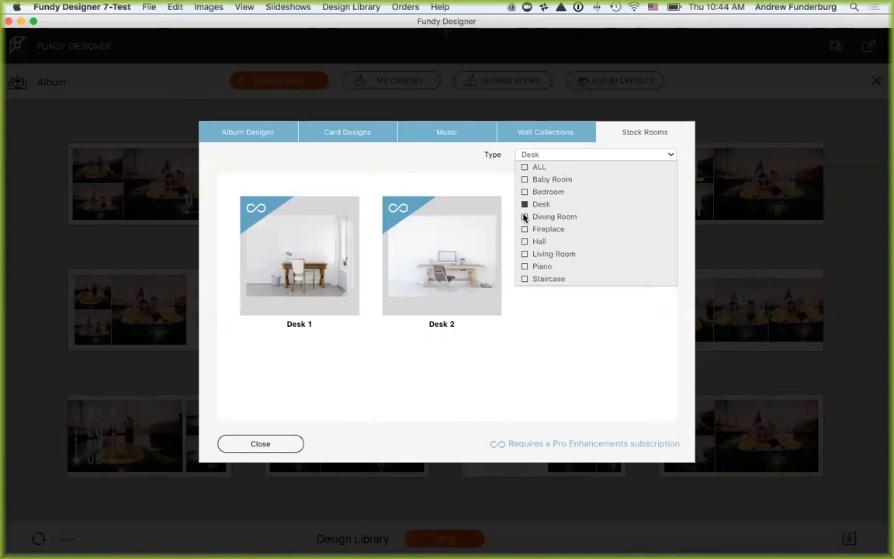
click(524, 217)
click(524, 229)
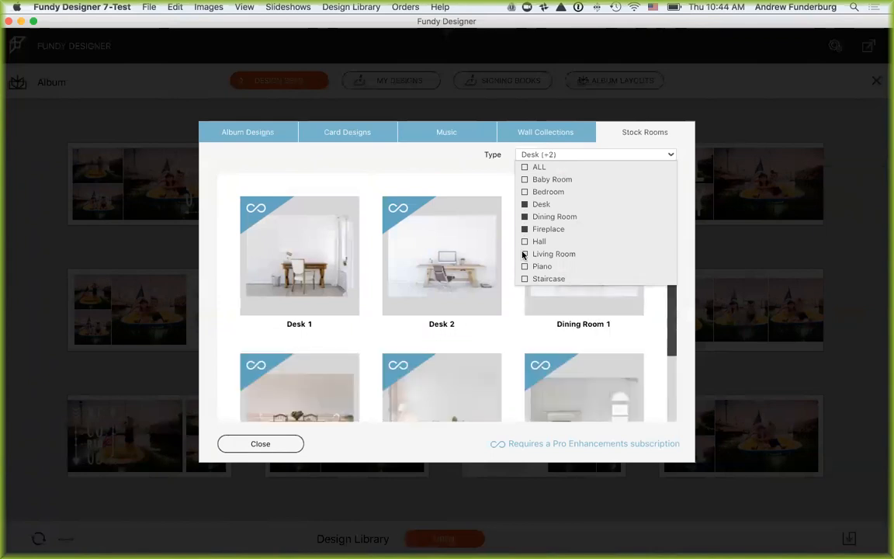
click(524, 255)
click(524, 229)
click(524, 217)
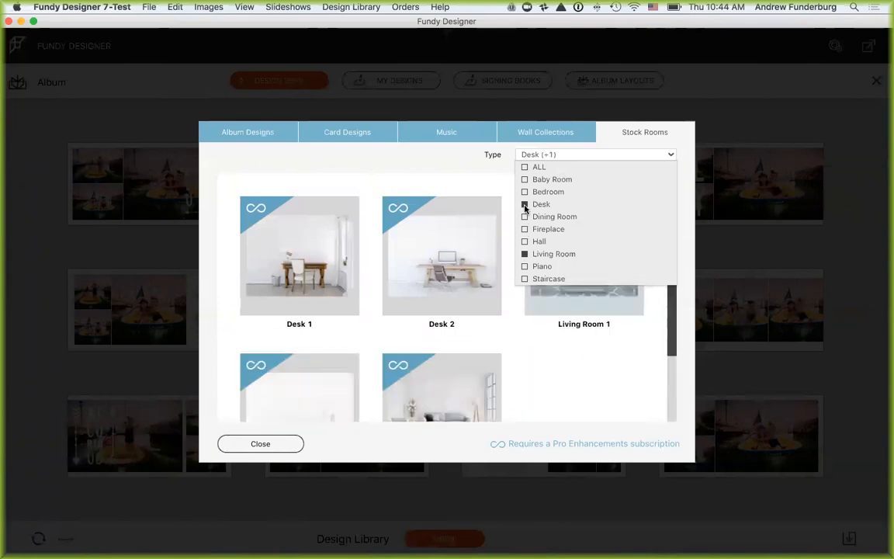
click(525, 205)
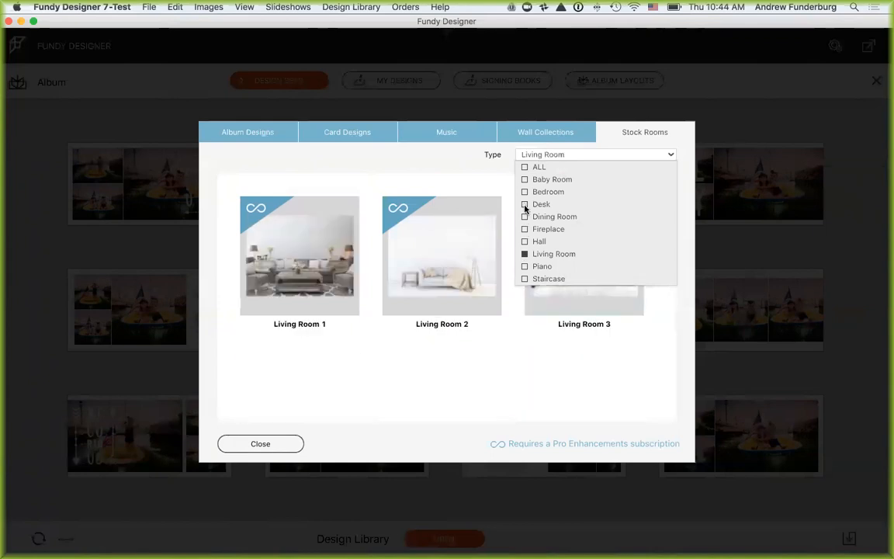
click(448, 165)
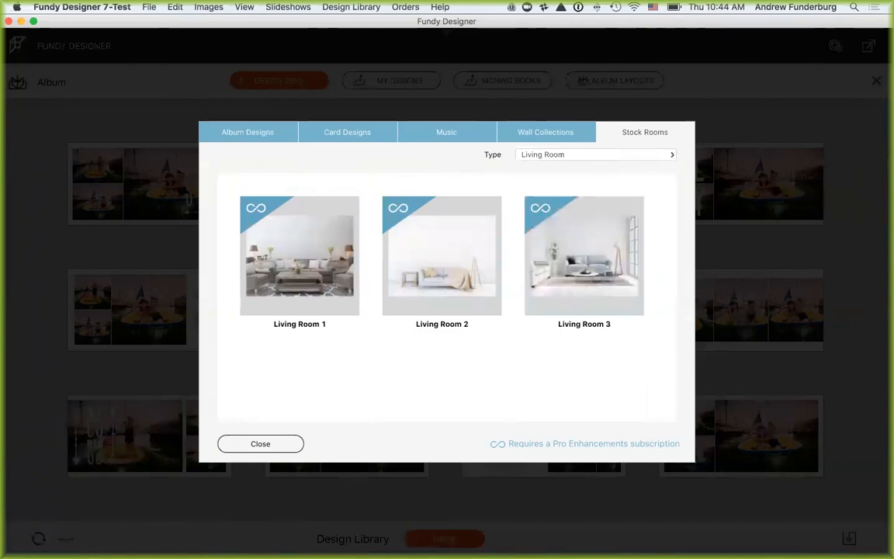
click(292, 444)
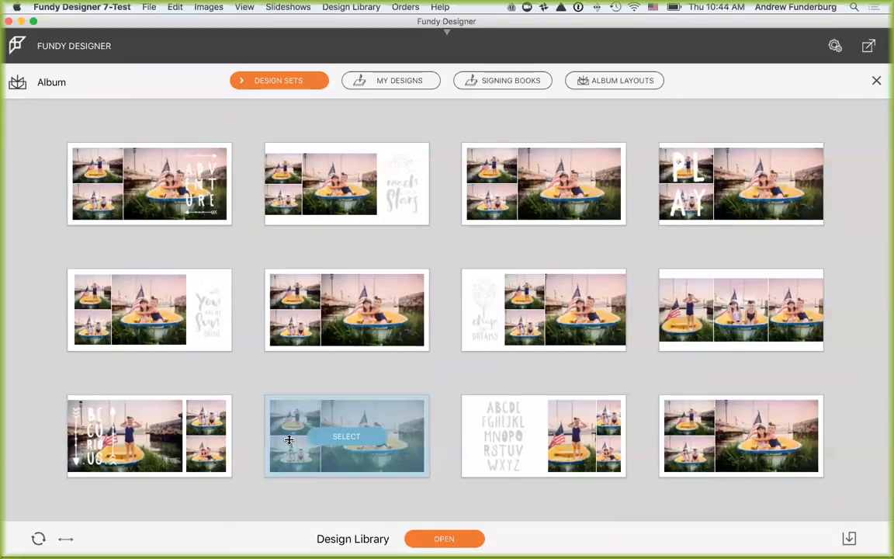
click(875, 81)
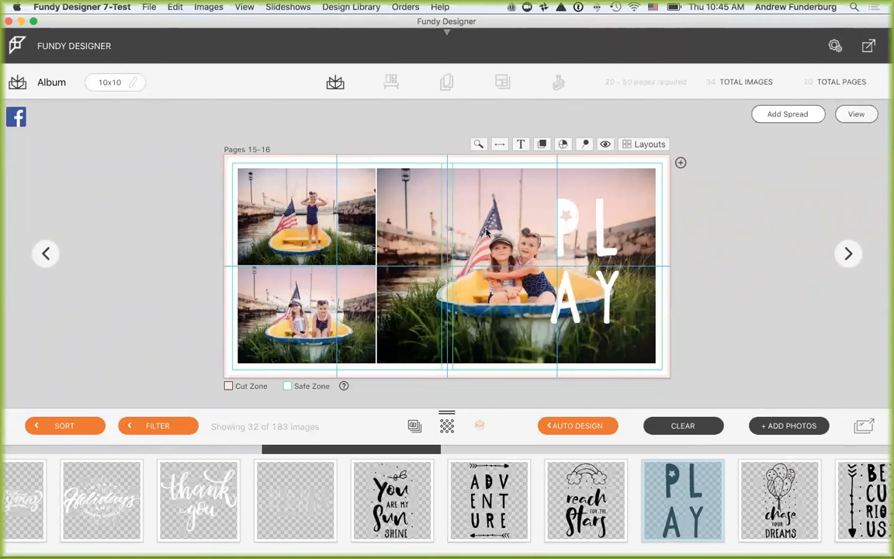
Step: Switch to the overview of all album spreads and clear the whole album design
click(856, 114)
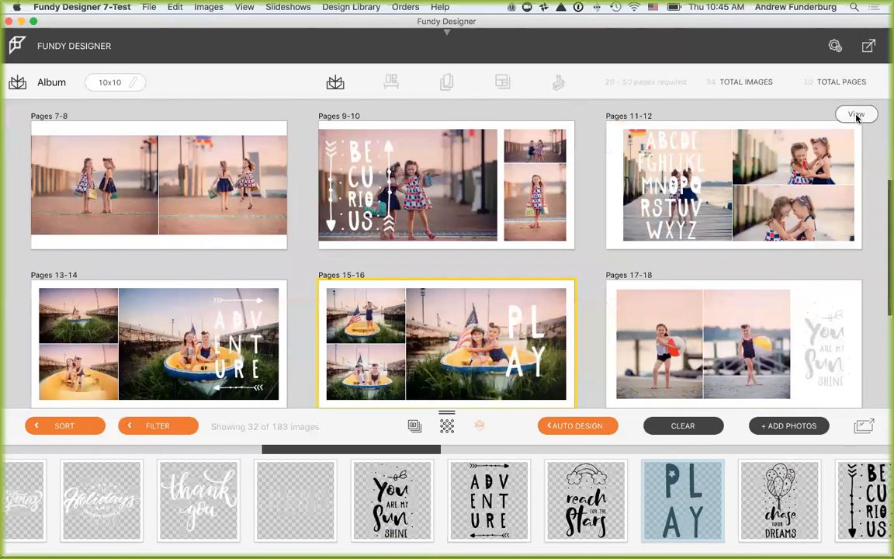
click(706, 425)
click(539, 203)
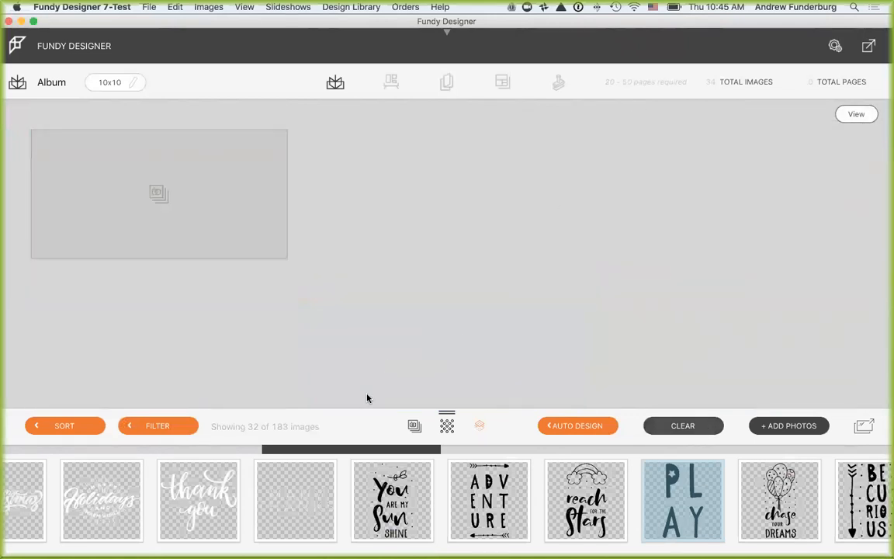
Step: Show the photos instead of the artwork and replace the one-star filter with four stars only, checking the other ratings along the way
click(414, 425)
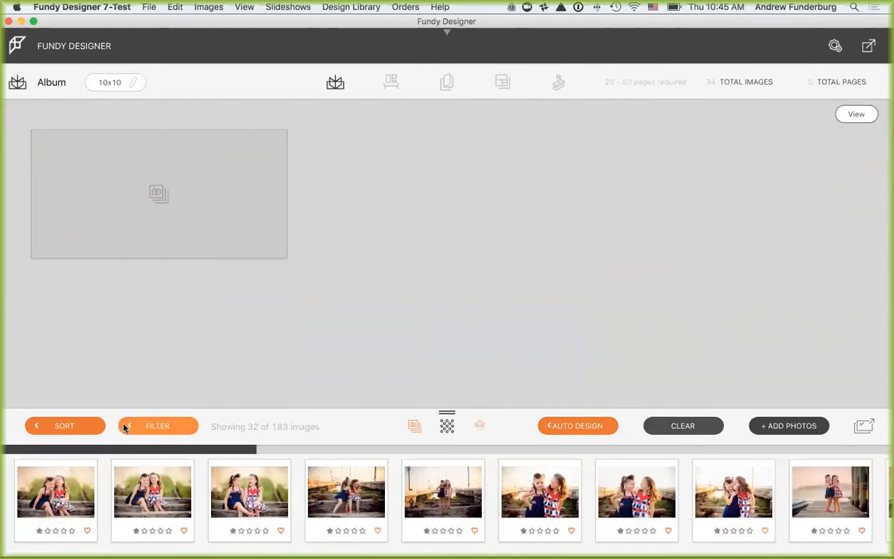
click(125, 426)
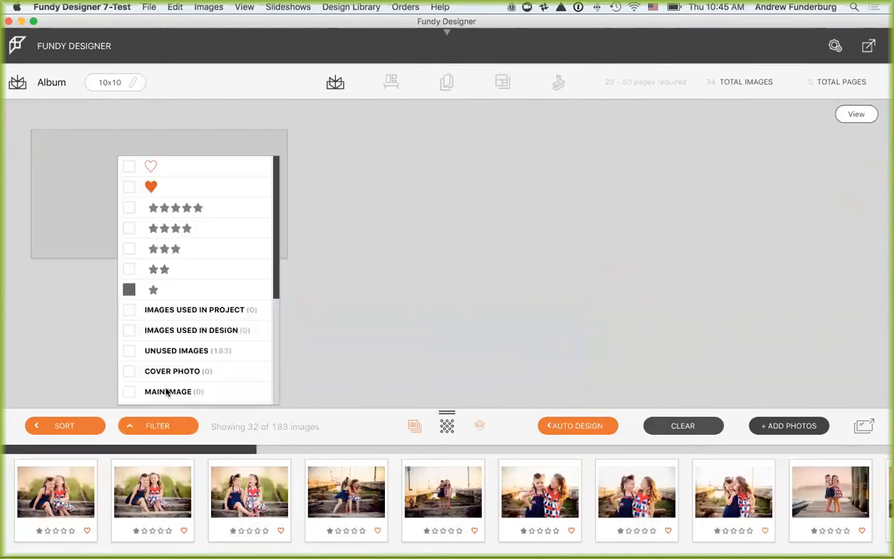
click(129, 290)
click(129, 207)
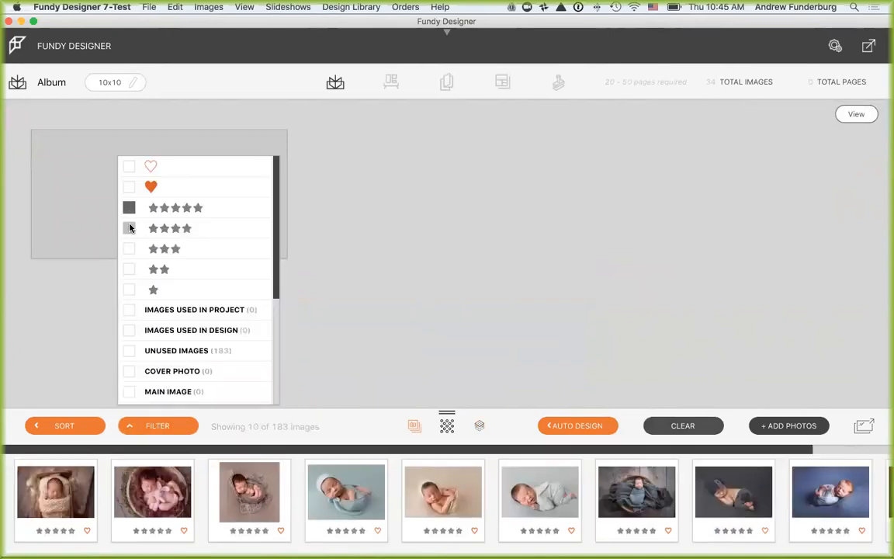
click(129, 227)
click(129, 207)
click(129, 248)
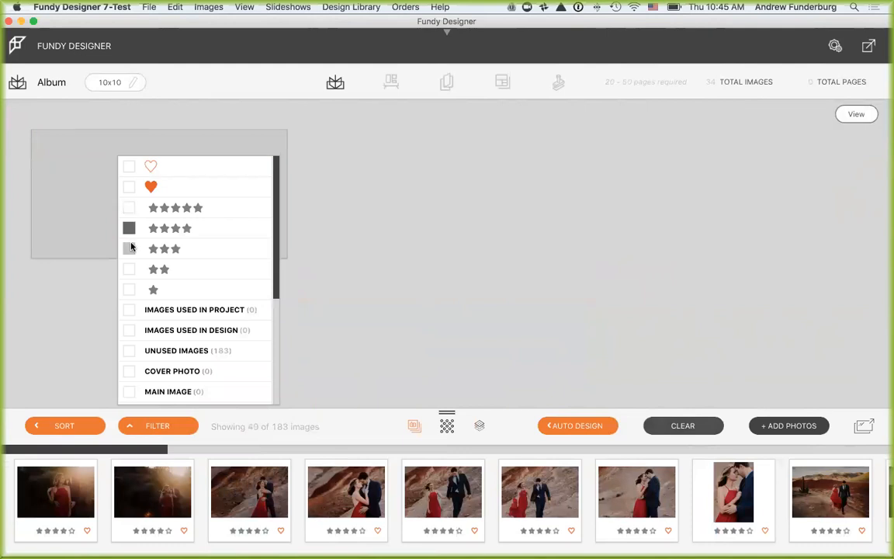
click(129, 228)
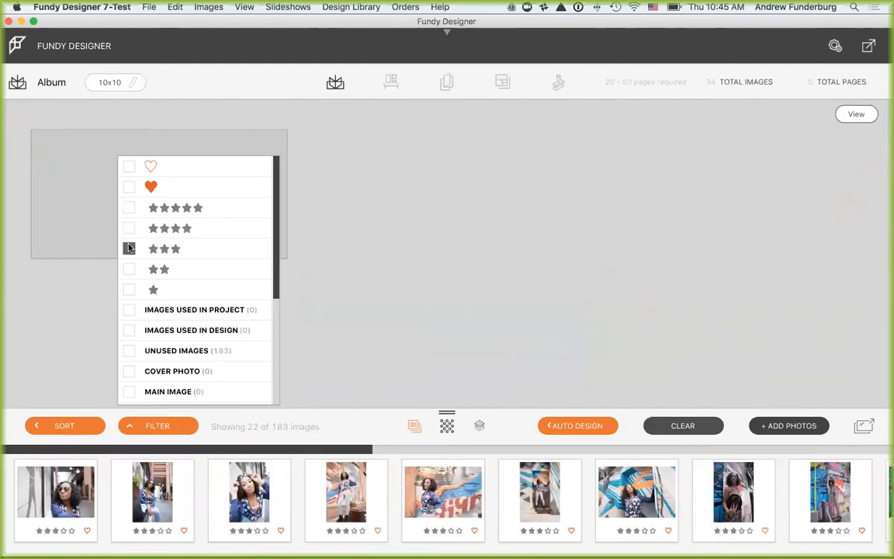
click(129, 249)
click(129, 228)
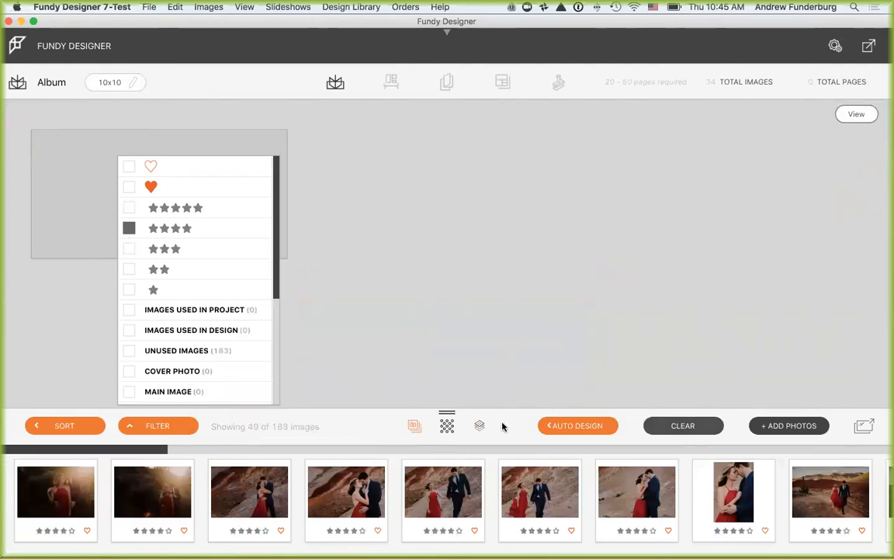
Step: Auto-design the album from the filtered four-star photos using the GraphiMatted 2 design style
click(551, 426)
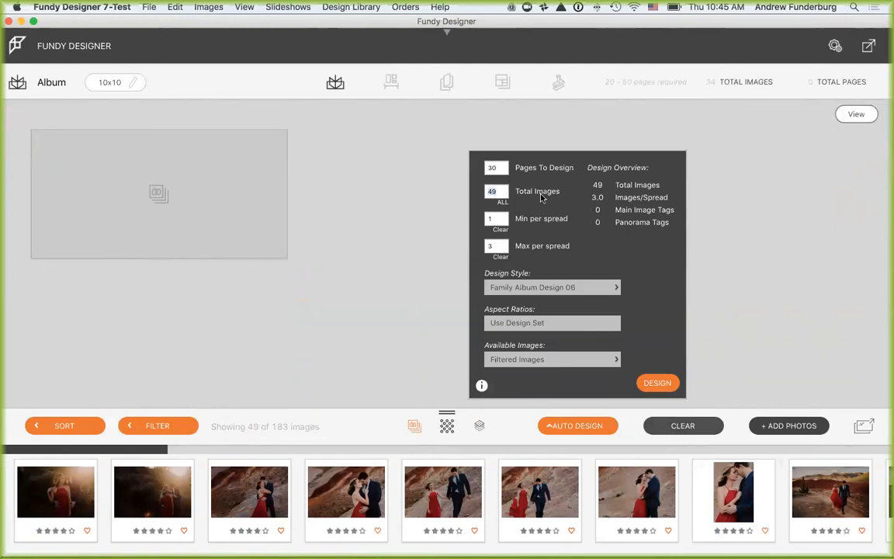
click(575, 287)
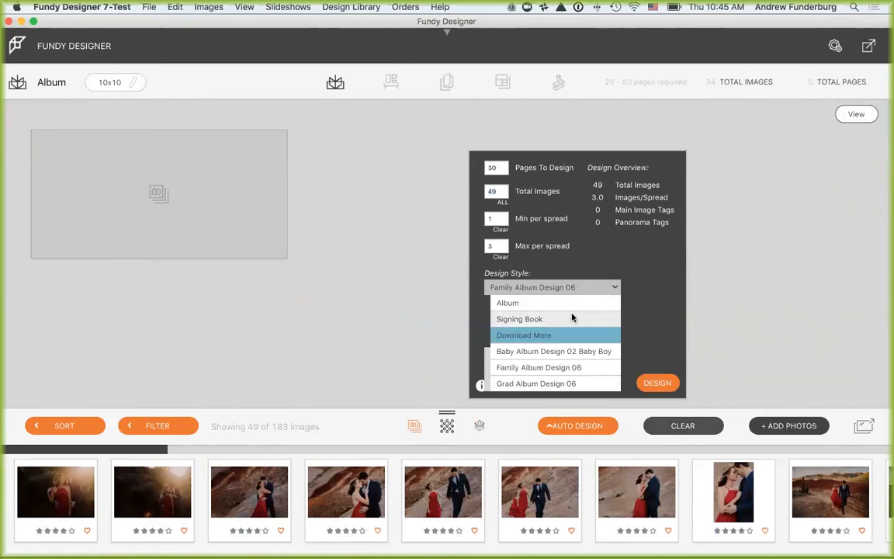
scroll(570, 318, down, 4)
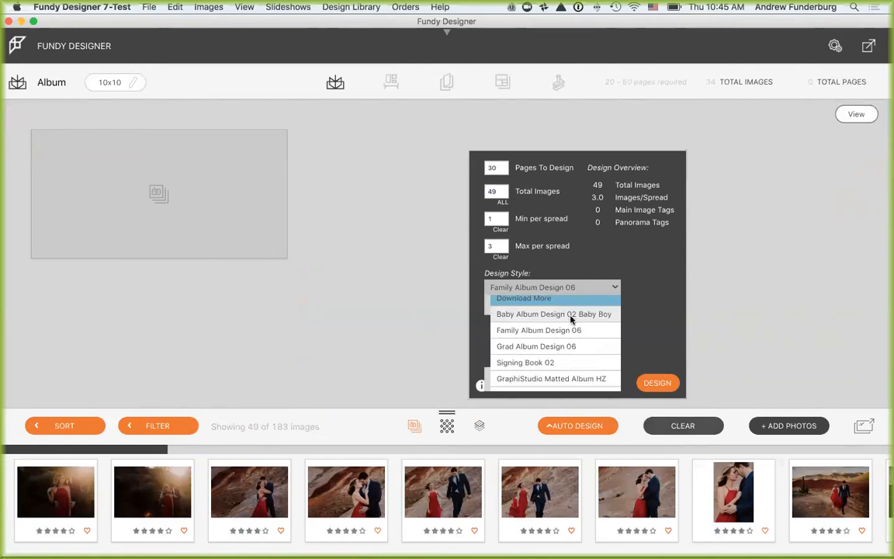
scroll(570, 318, down, 2)
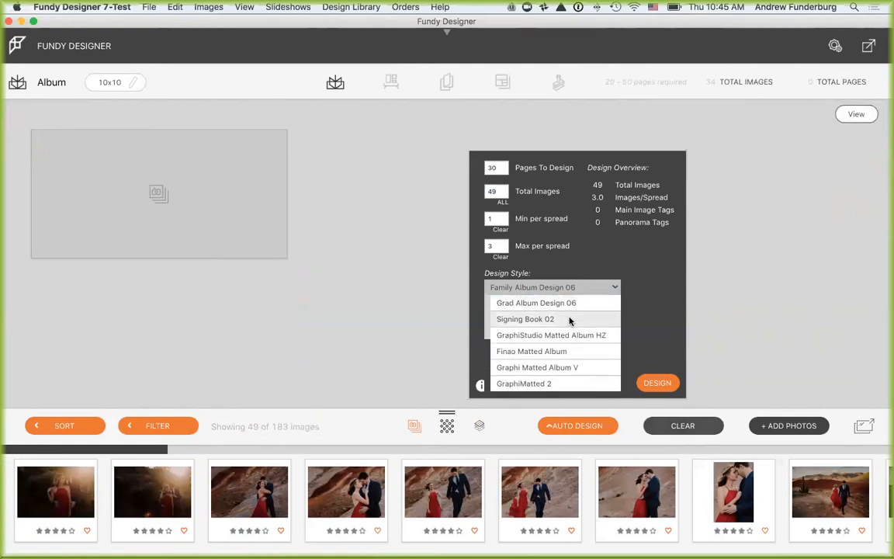
click(567, 384)
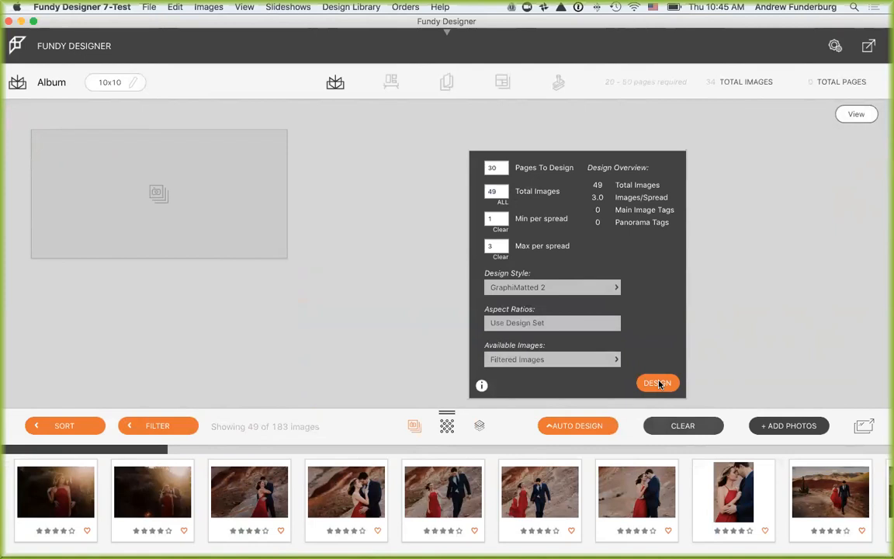
click(658, 383)
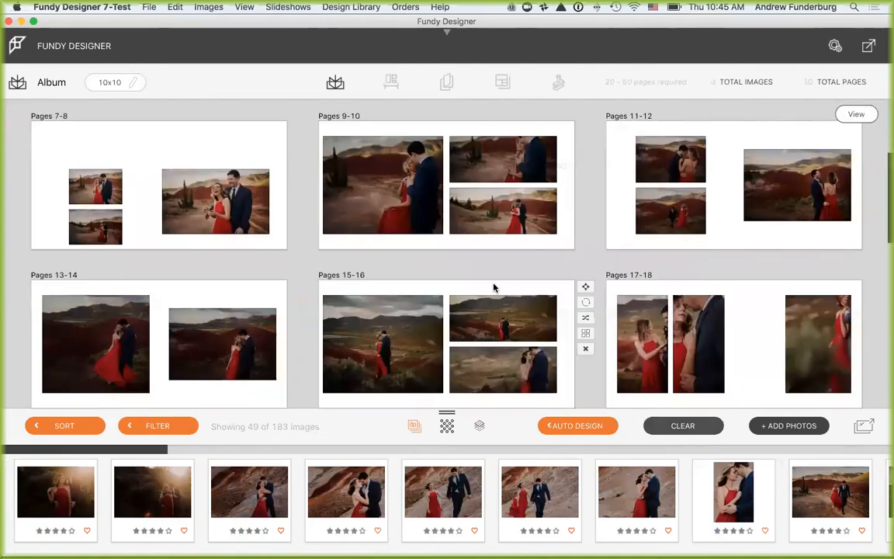
Step: Move the first photo of pages 27-28 into the empty frame on pages 25-26
scroll(494, 288, down, 2)
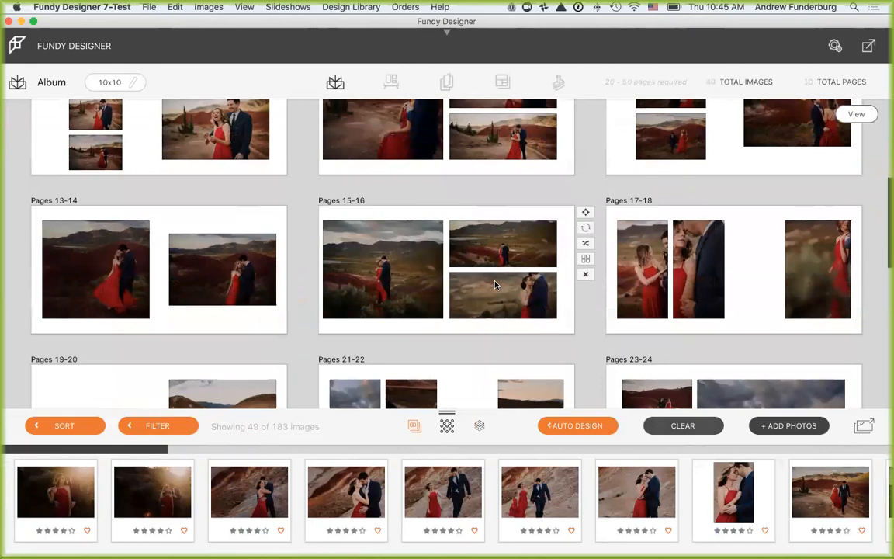
scroll(494, 286, down, 2)
scroll(494, 286, down, 4)
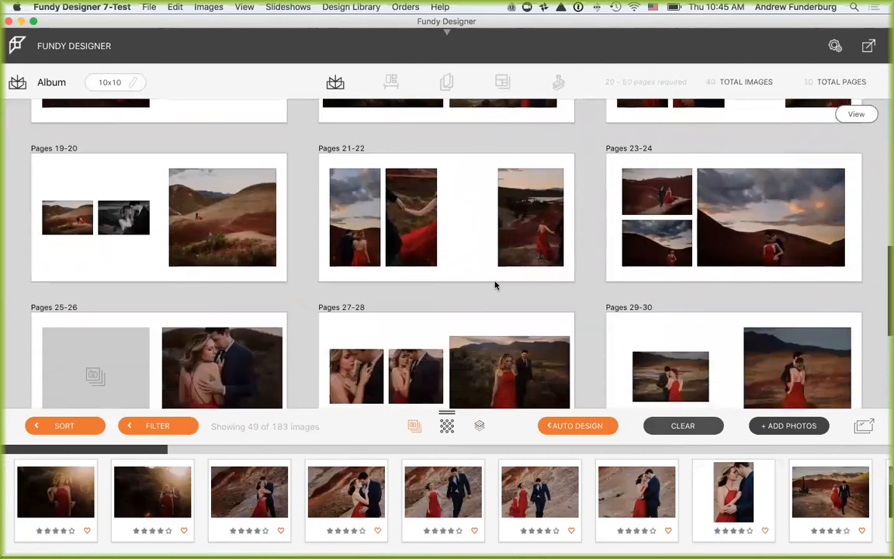
scroll(495, 286, down, 1)
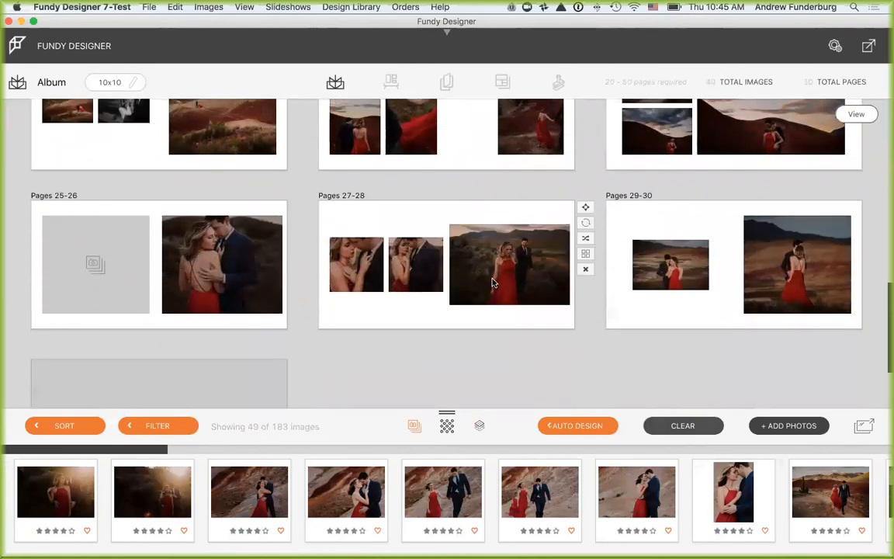
drag(353, 296, 66, 285)
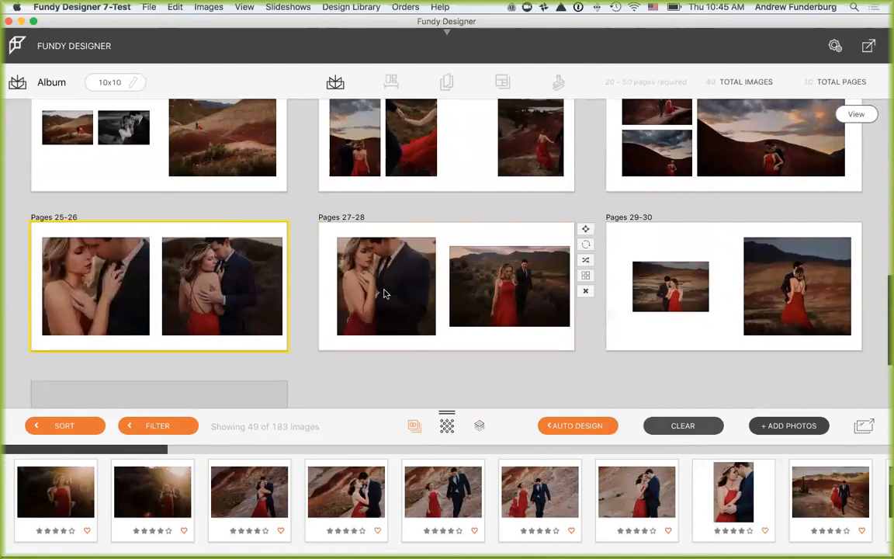
scroll(383, 294, down, 2)
Step: Change pages 7-8 to a GraphiStudio Matted Album HZ layout with one large photo and two small side-by-side photos
scroll(383, 294, up, 8)
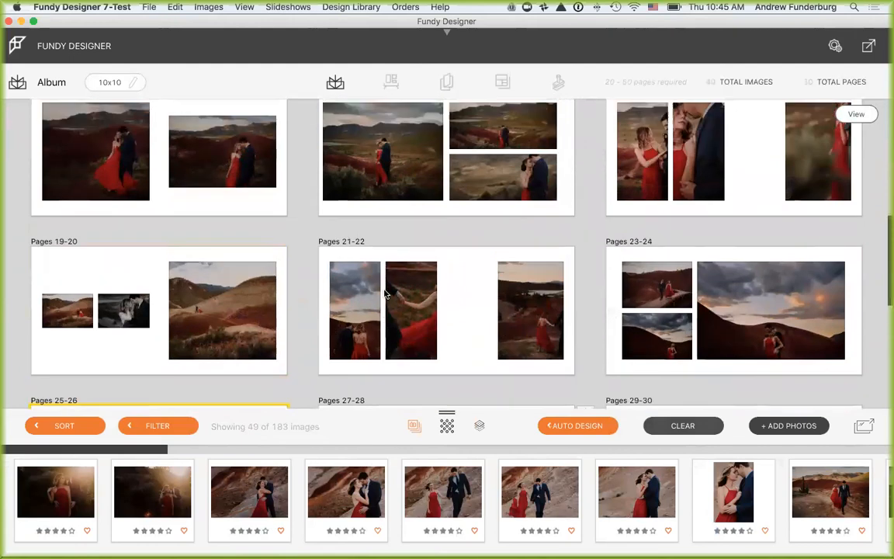
scroll(384, 294, up, 5)
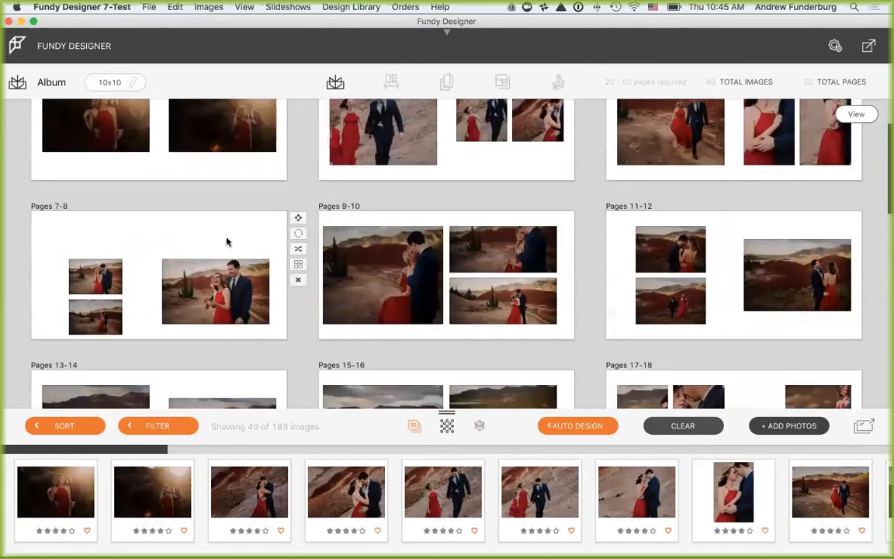
click(298, 265)
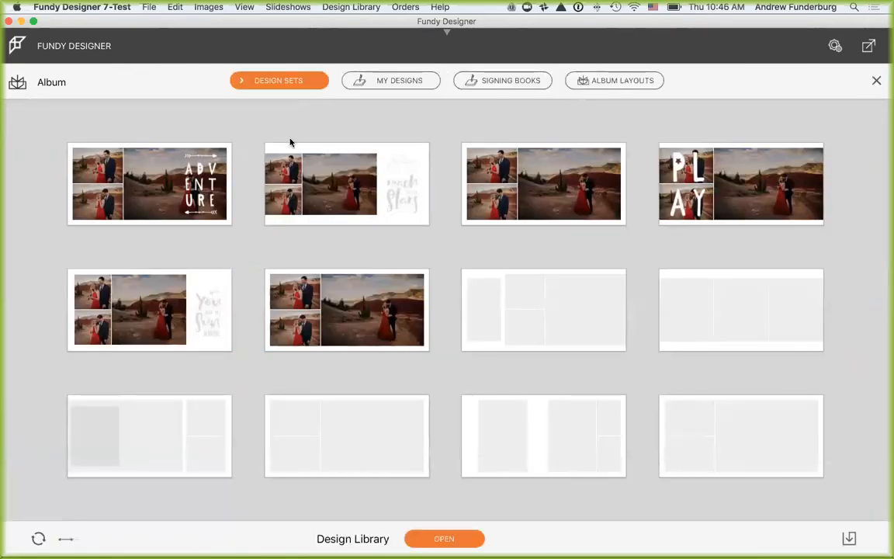
click(291, 85)
click(291, 85)
click(290, 87)
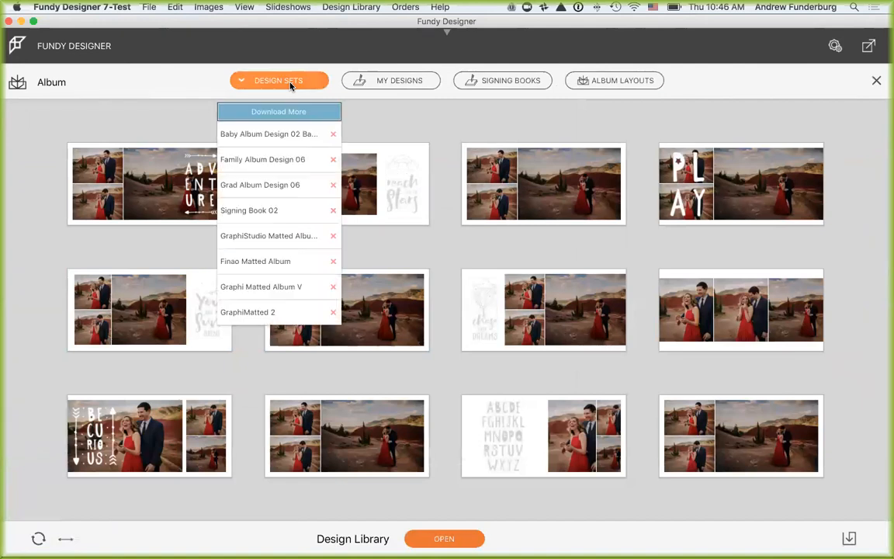
click(279, 241)
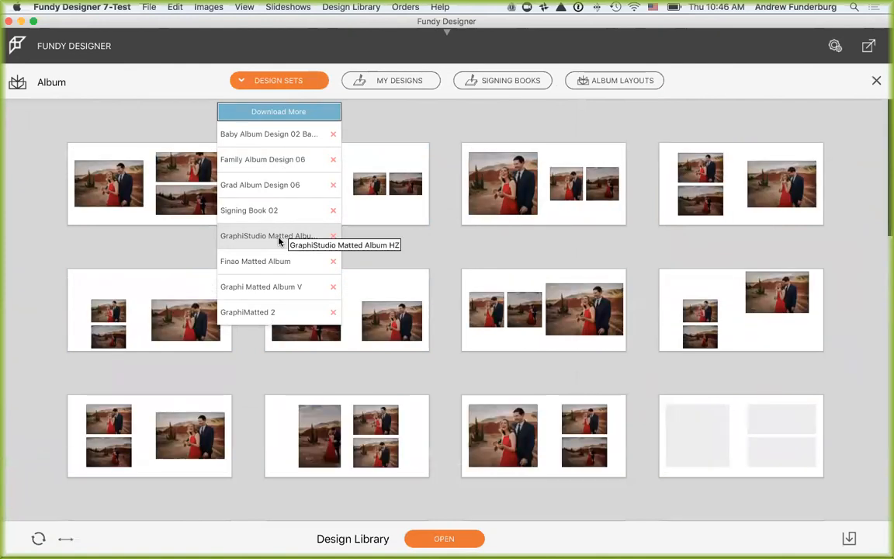
click(536, 191)
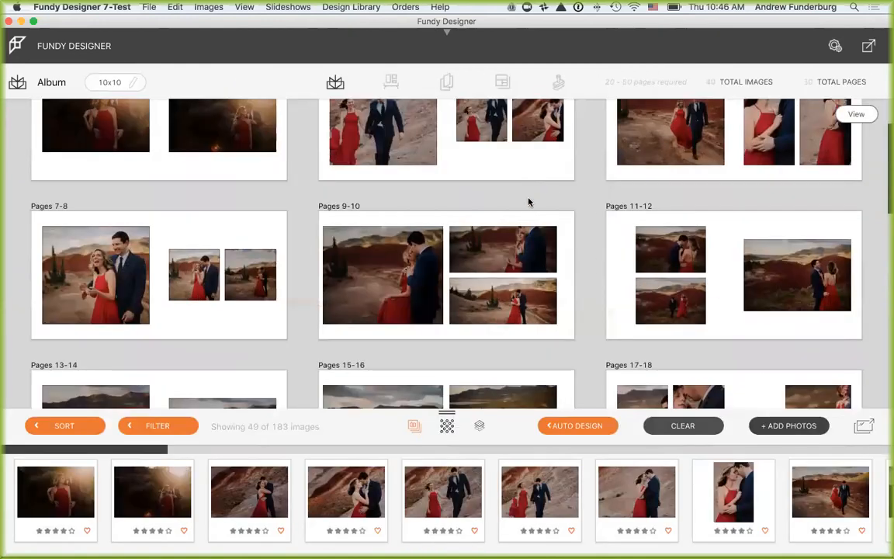
Step: Change pages 17-18 to one large photo followed by two stacked ones, and pages 15-16 to two stacked photos followed by a large one
scroll(502, 233, up, 2)
scroll(502, 238, down, 5)
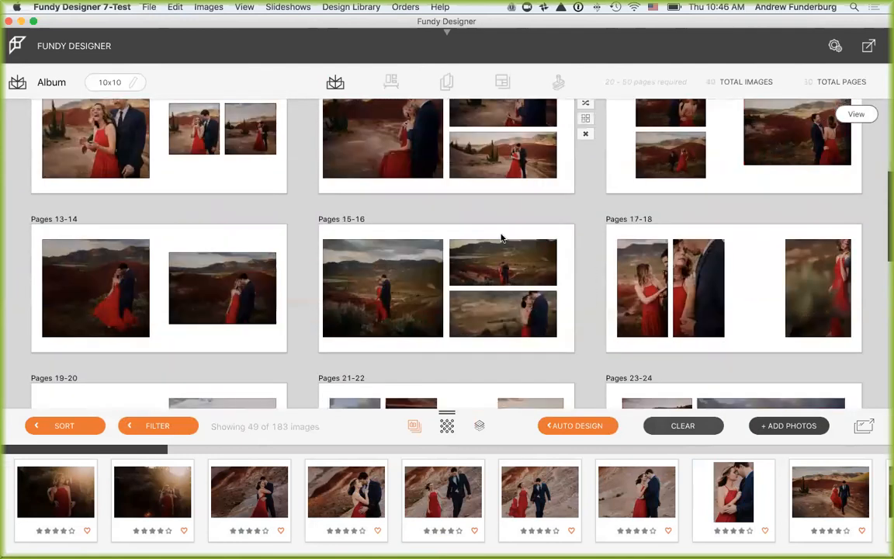
mouse_move(734, 240)
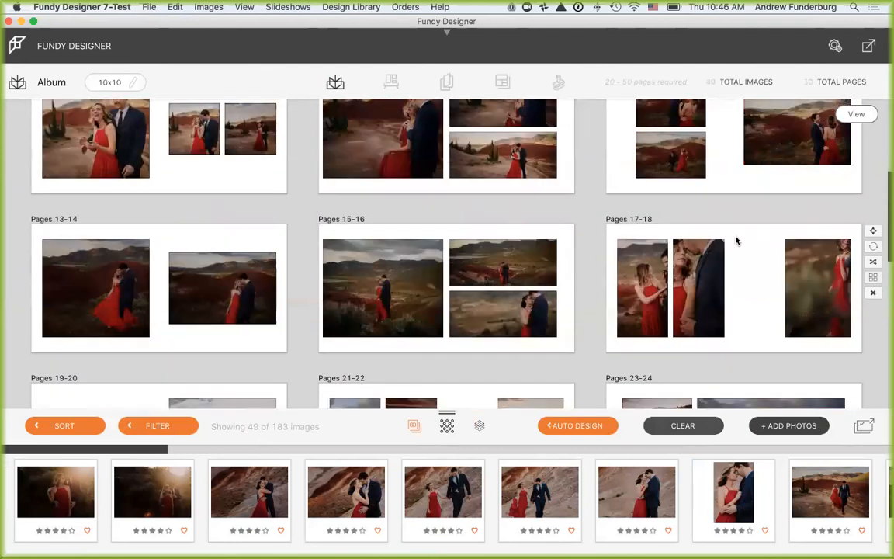
click(872, 280)
scroll(565, 240, down, 3)
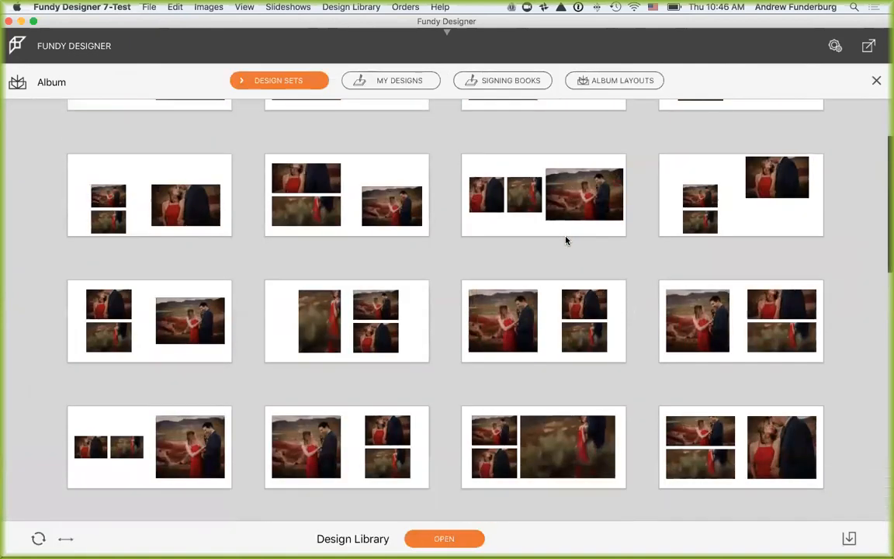
scroll(566, 241, down, 5)
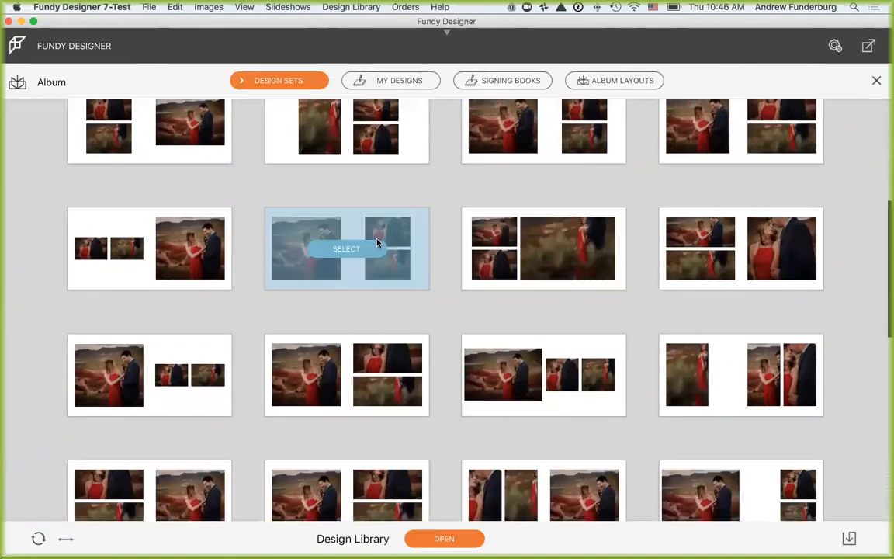
click(363, 251)
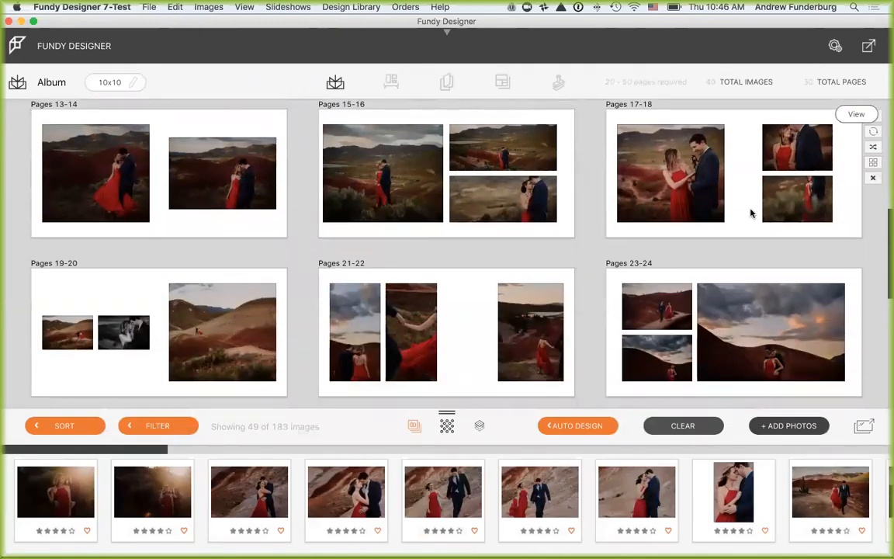
click(587, 163)
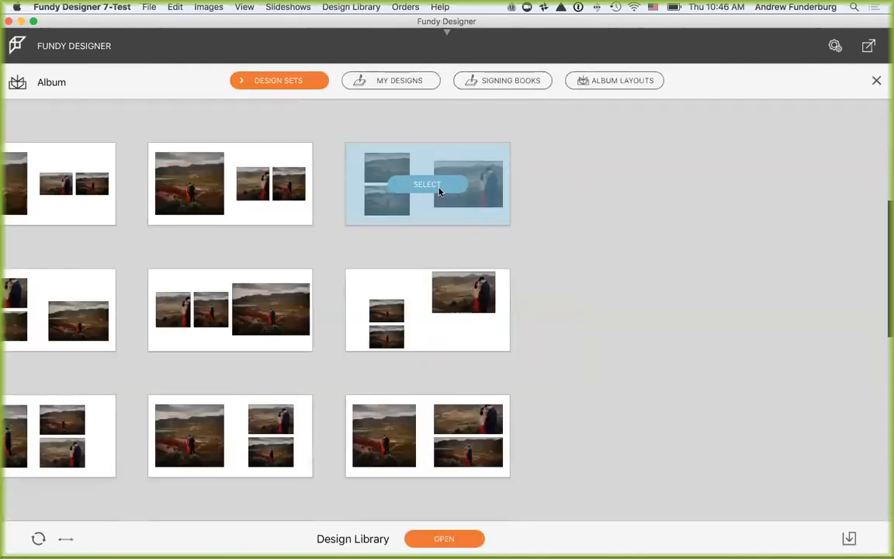
click(423, 184)
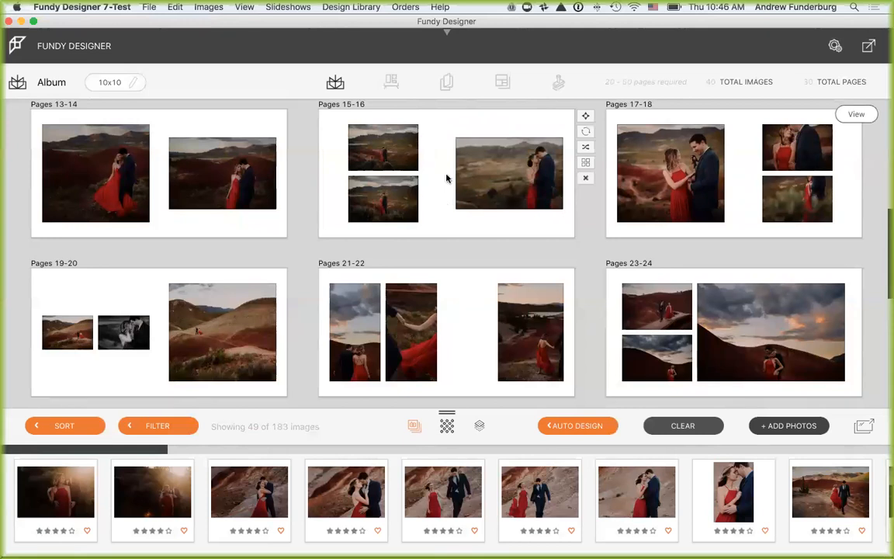
Step: Inspect pages 15-16 enlarged as a single spread with the header collapsed, and return to the overview of all spreads
double_click(384, 149)
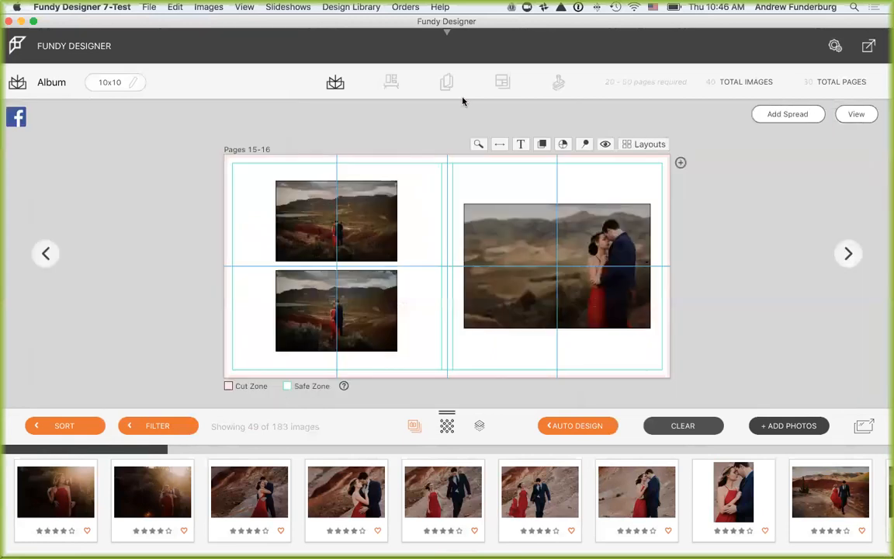
click(446, 33)
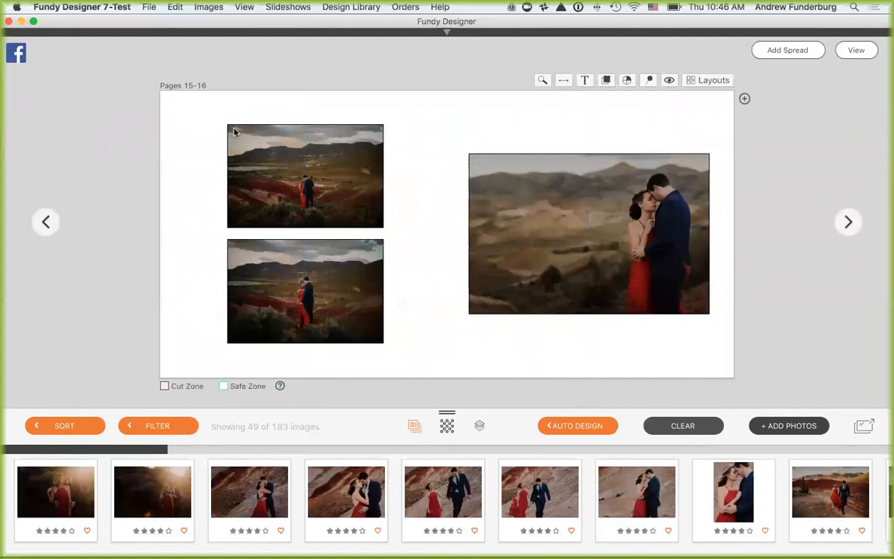
click(857, 50)
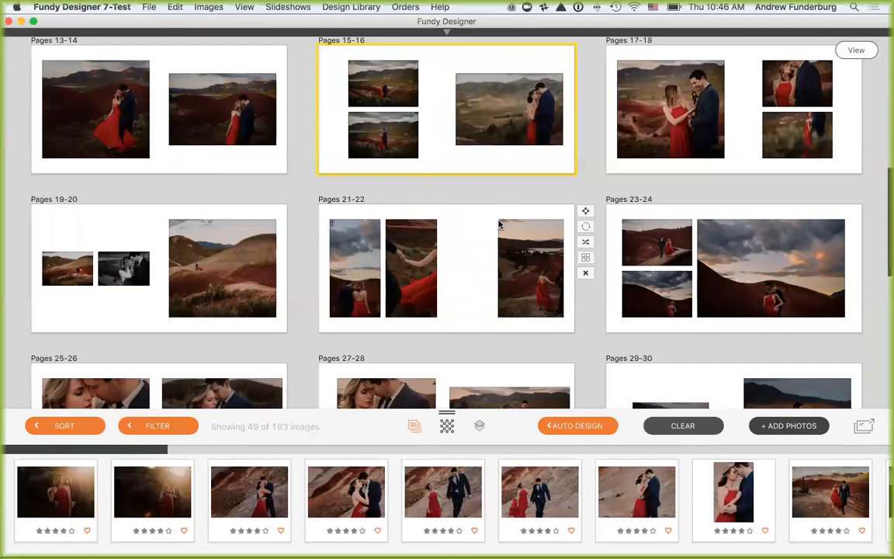
Step: Clear the whole album design and filter the photos to three stars only, checking the five-star photos on the way
click(683, 425)
click(539, 201)
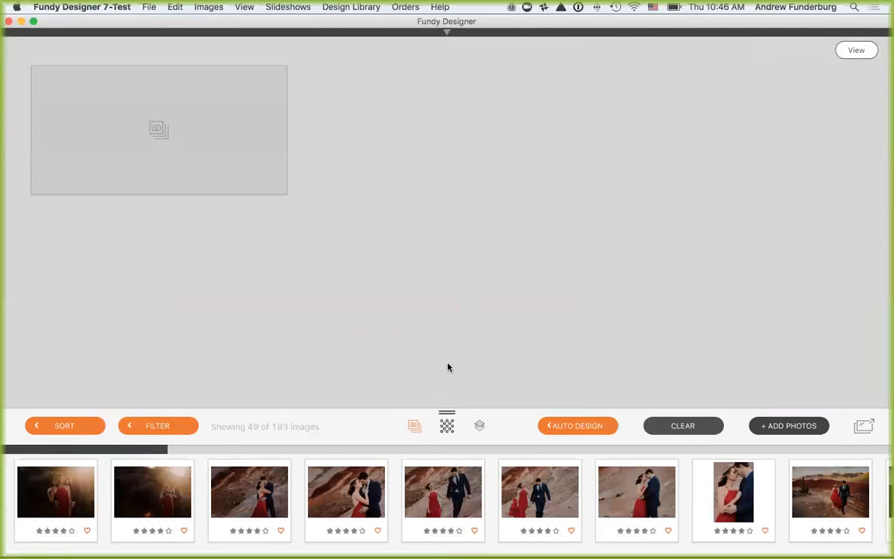
click(134, 428)
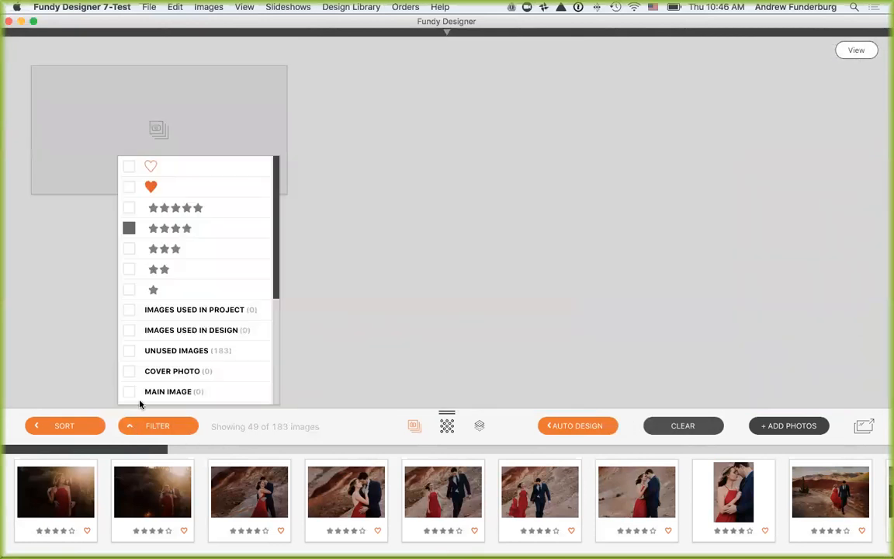
click(129, 228)
click(129, 208)
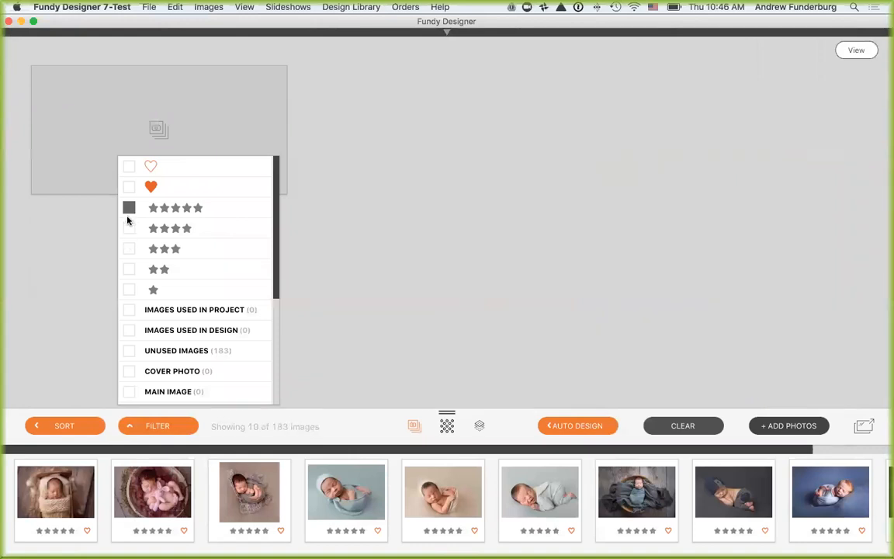
click(129, 247)
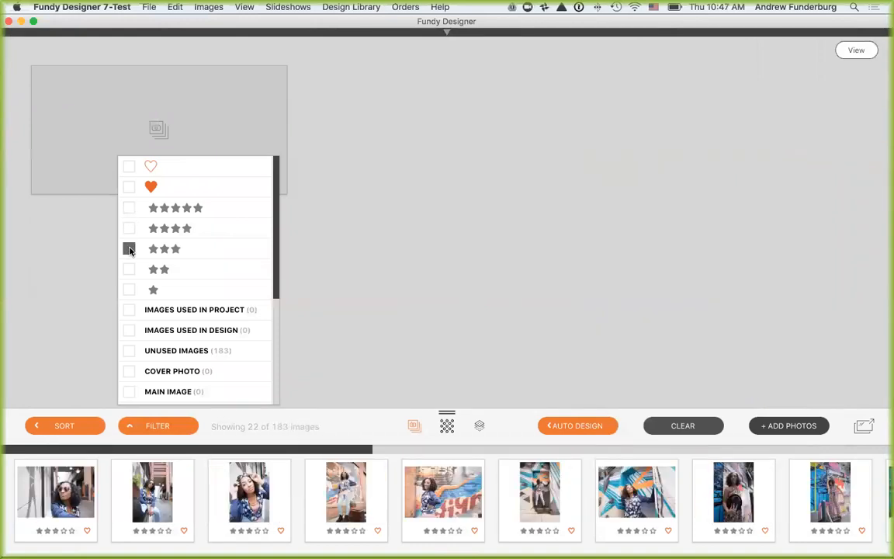
click(523, 428)
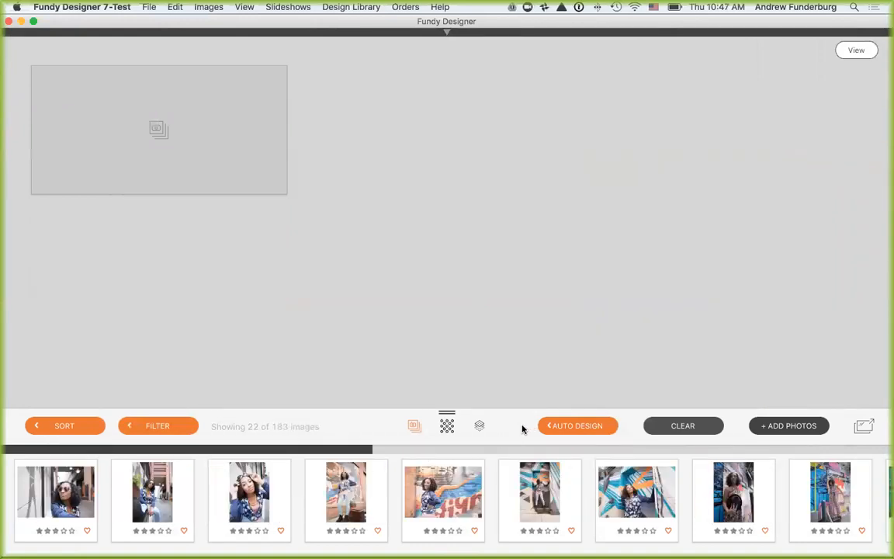
Step: Auto-design the album from the filtered three-star photos using the Grad Album Design 06 style
click(575, 426)
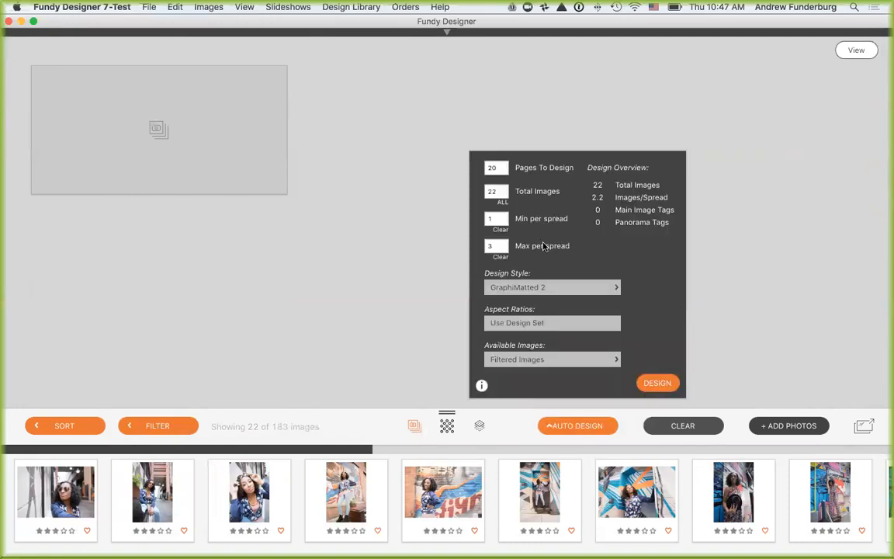
click(543, 290)
scroll(542, 361, down, 2)
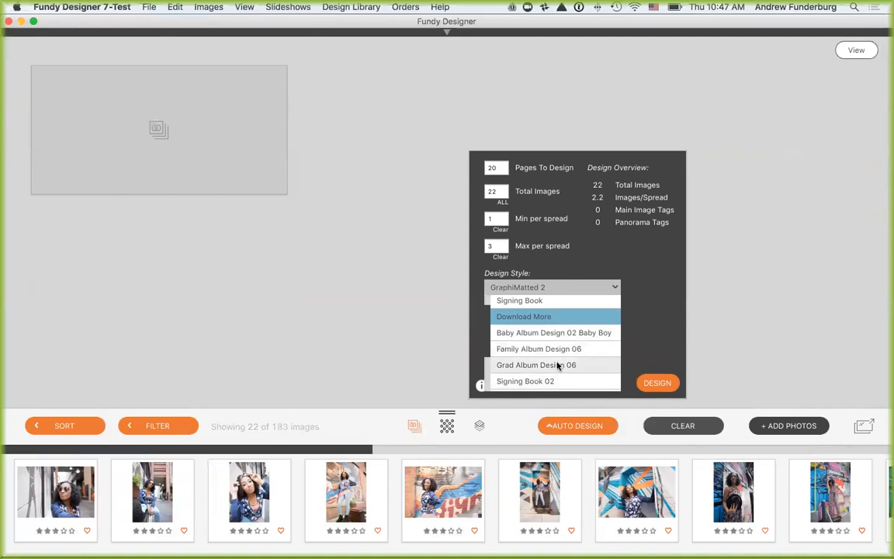
click(560, 365)
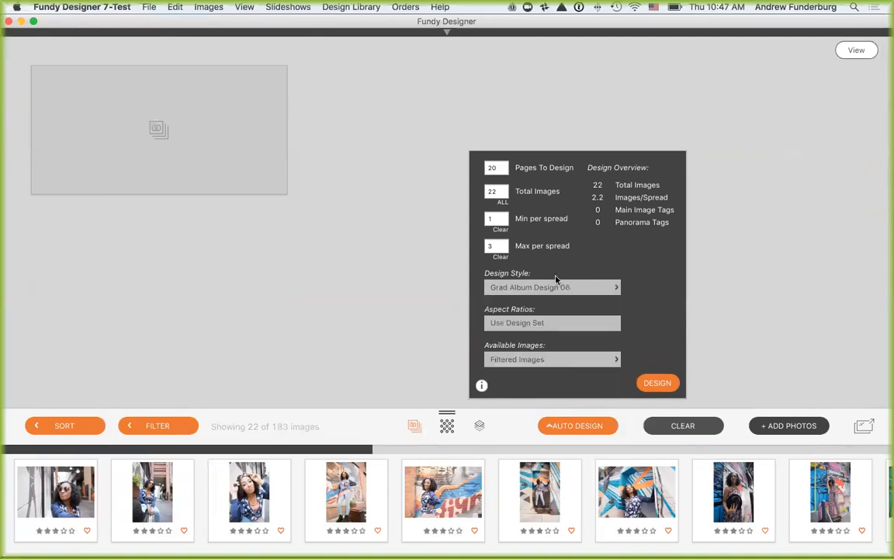
click(656, 383)
scroll(565, 314, up, 5)
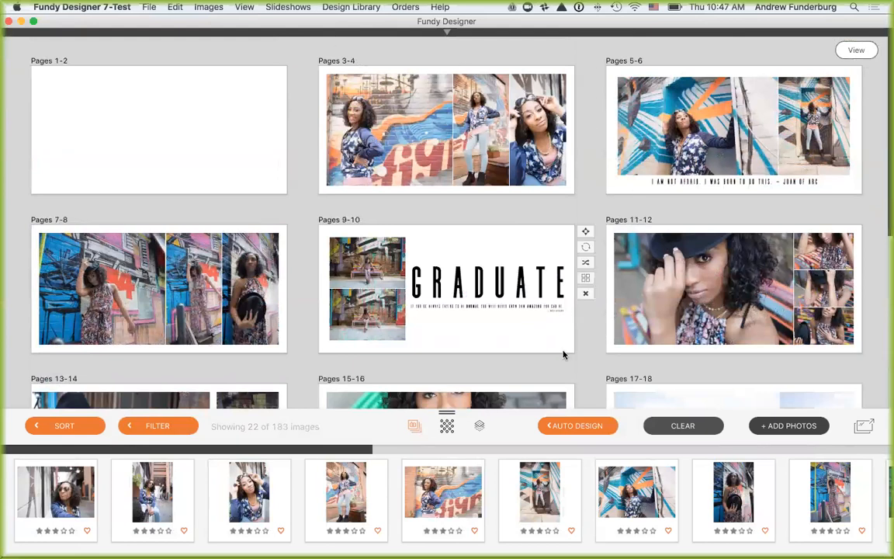
Step: Clear the maximum images per spread and auto-design the graduation album again from the filtered three-star photos, replacing the existing design
click(578, 425)
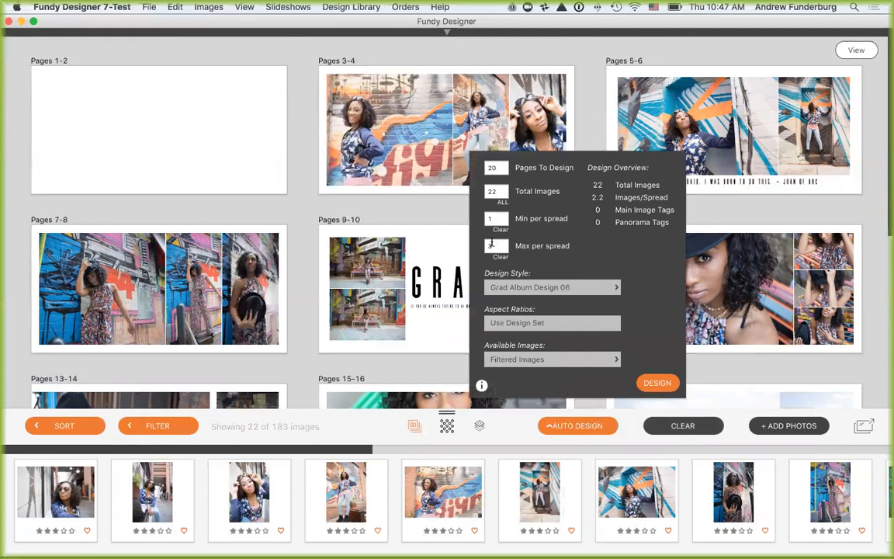
click(500, 259)
click(501, 257)
click(657, 383)
key(Return)
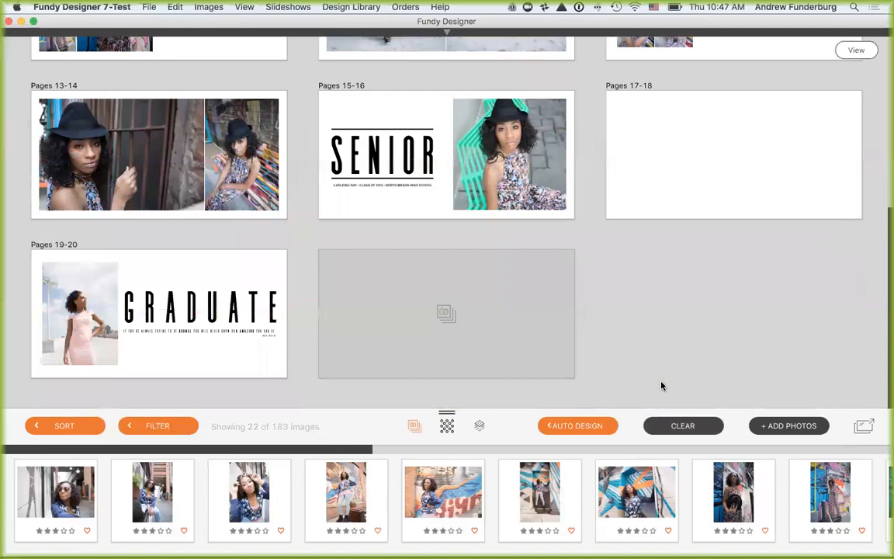
scroll(571, 238, up, 5)
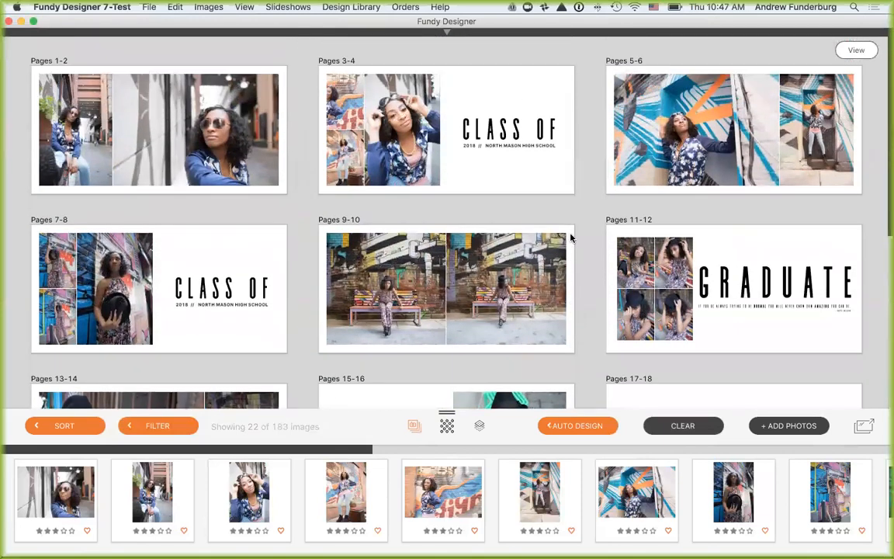
mouse_move(571, 238)
scroll(572, 236, down, 5)
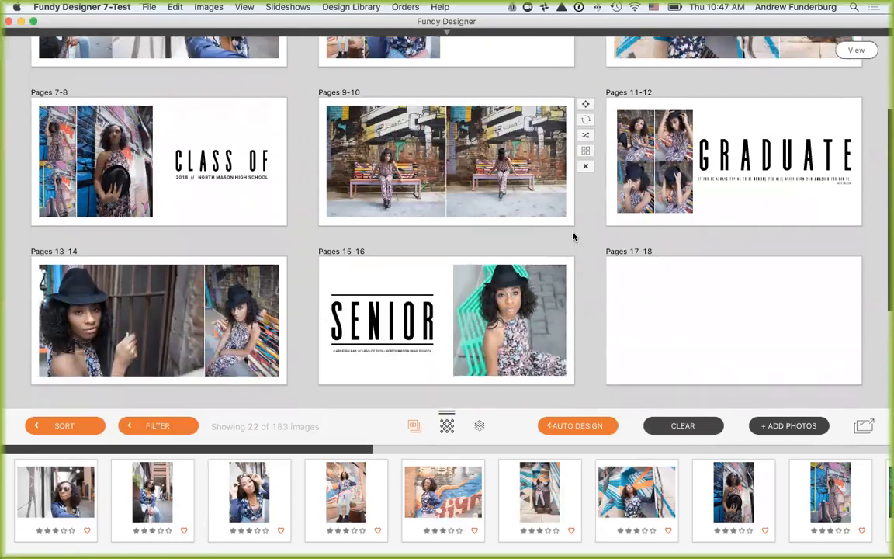
scroll(573, 236, up, 5)
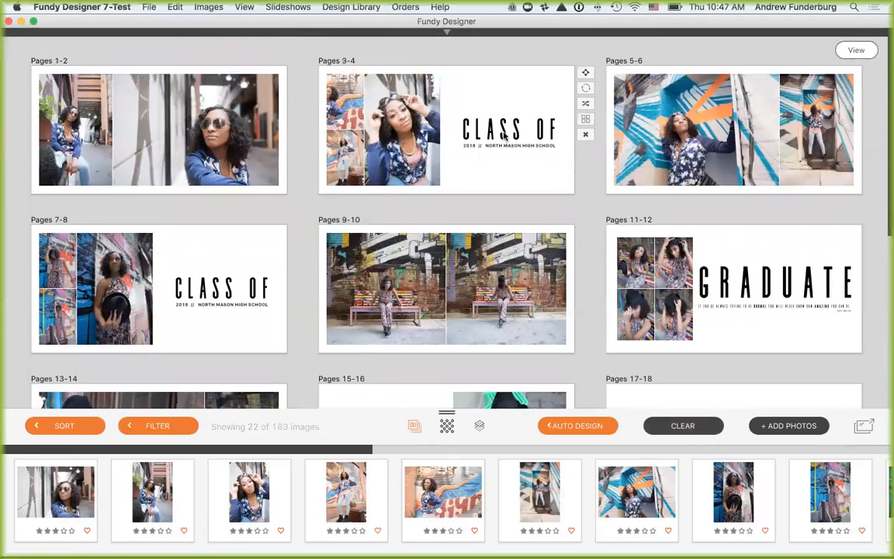
mouse_move(499, 176)
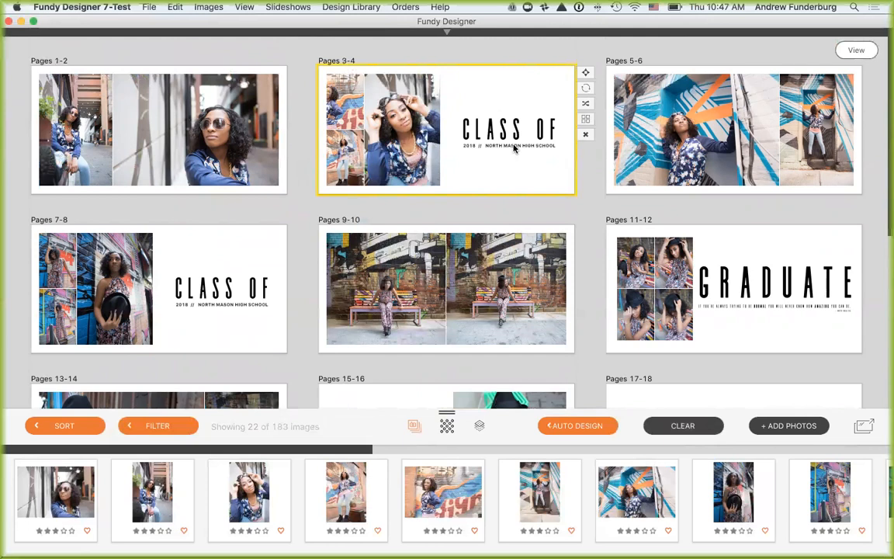
Step: Reset the whole album to a blank state and filter the photos to five stars only
click(683, 425)
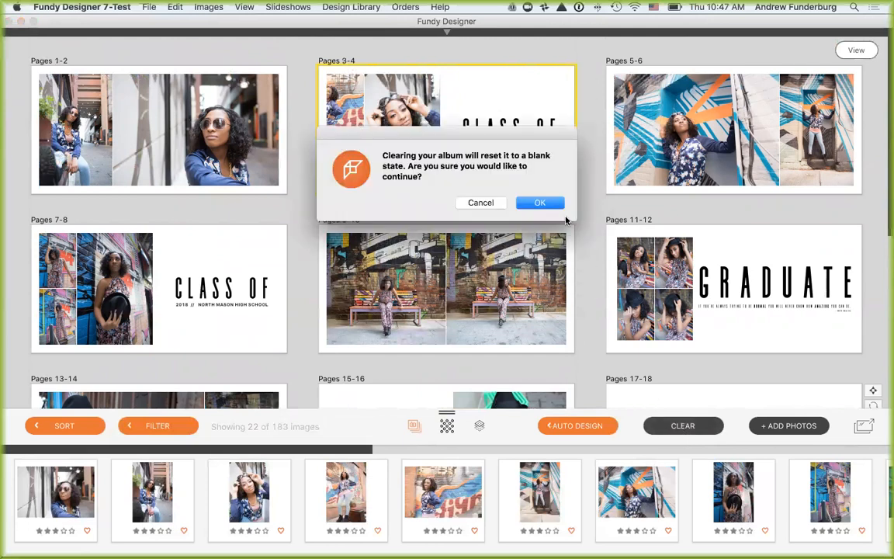
click(539, 203)
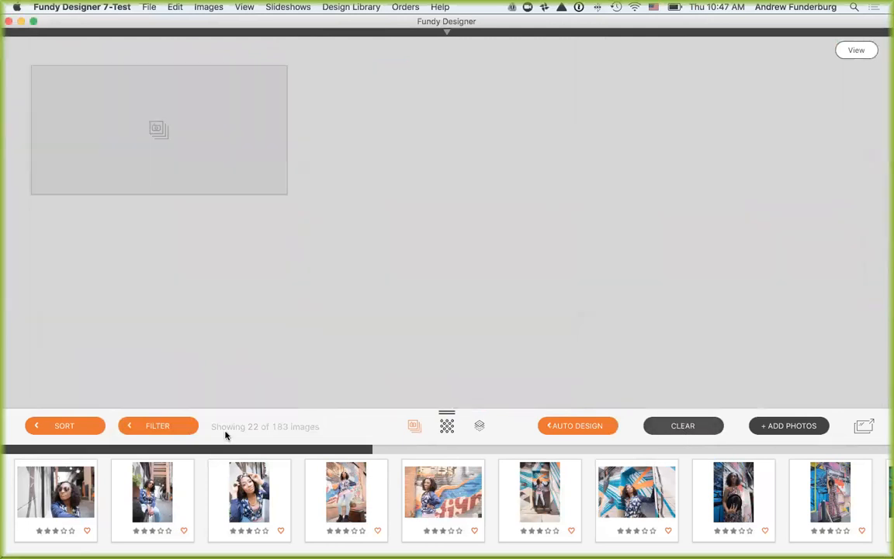
click(128, 425)
click(129, 248)
click(129, 269)
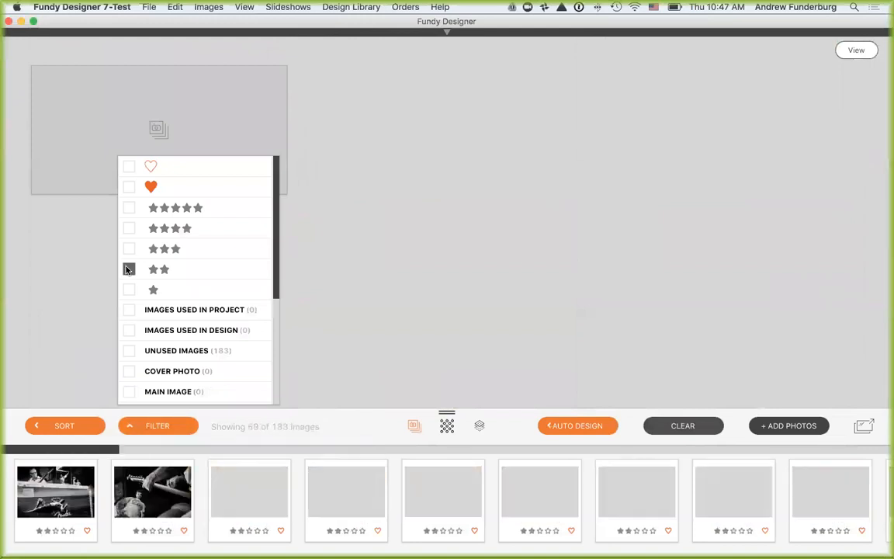
click(129, 207)
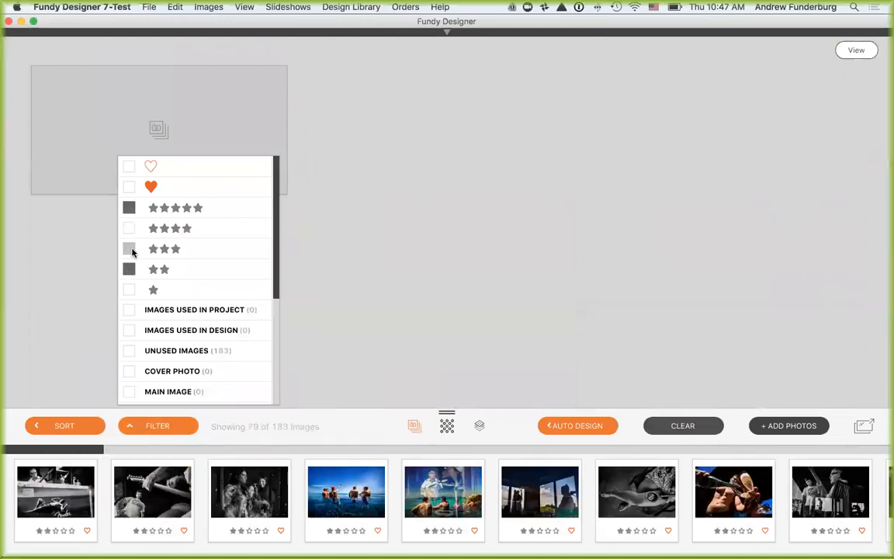
click(129, 268)
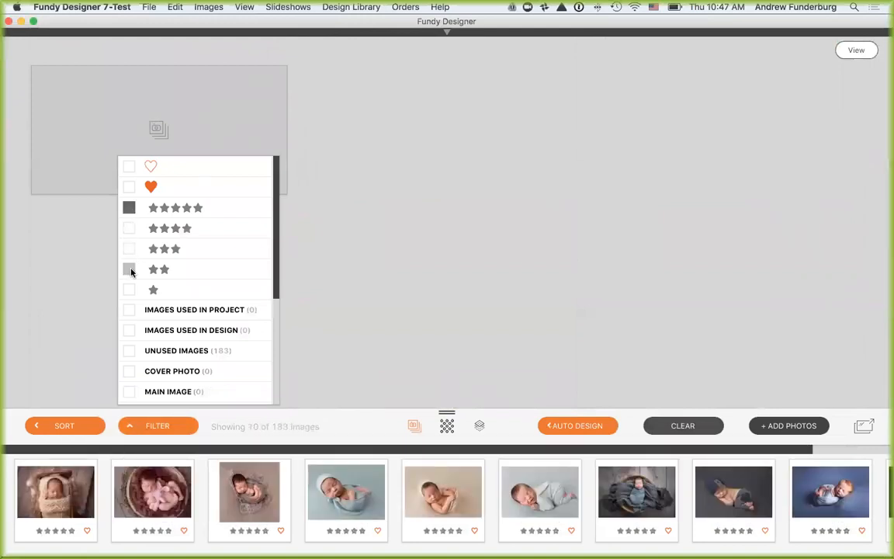
Step: Auto-design a 10-page album from the filtered five-star photos using the Baby Album Design 02 Baby Boy style
click(555, 425)
click(555, 426)
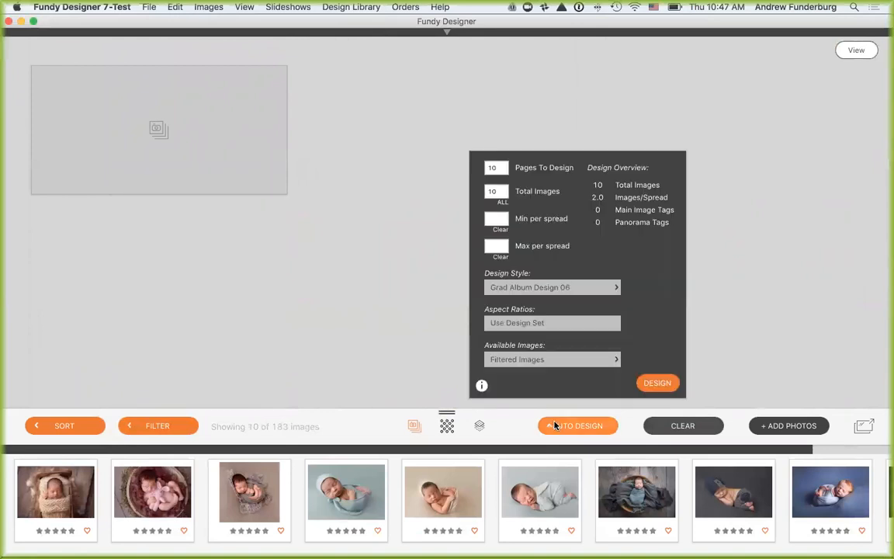
click(553, 287)
scroll(562, 334, down, 5)
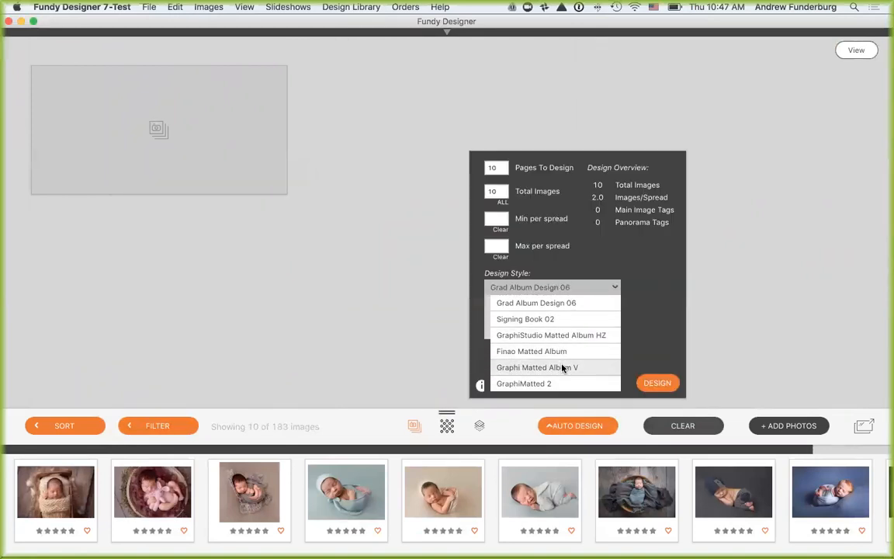
scroll(555, 339, up, 3)
click(556, 319)
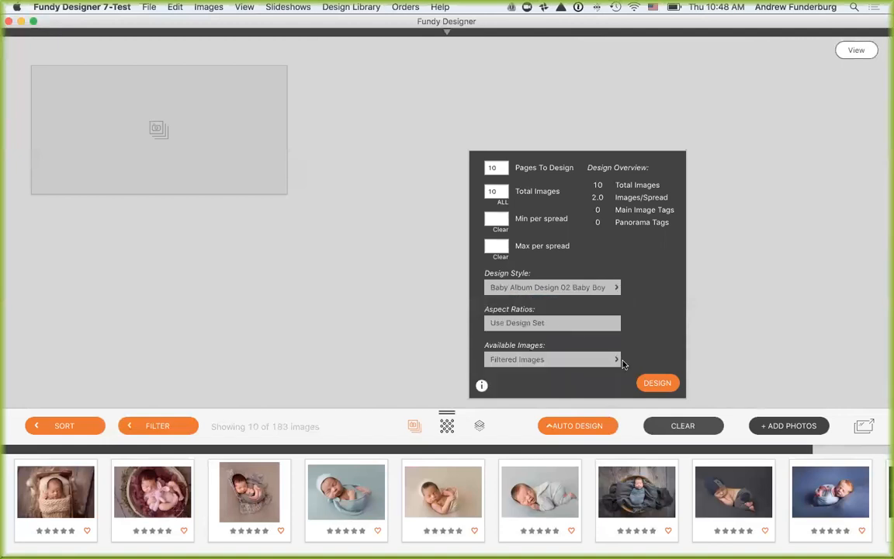
click(657, 383)
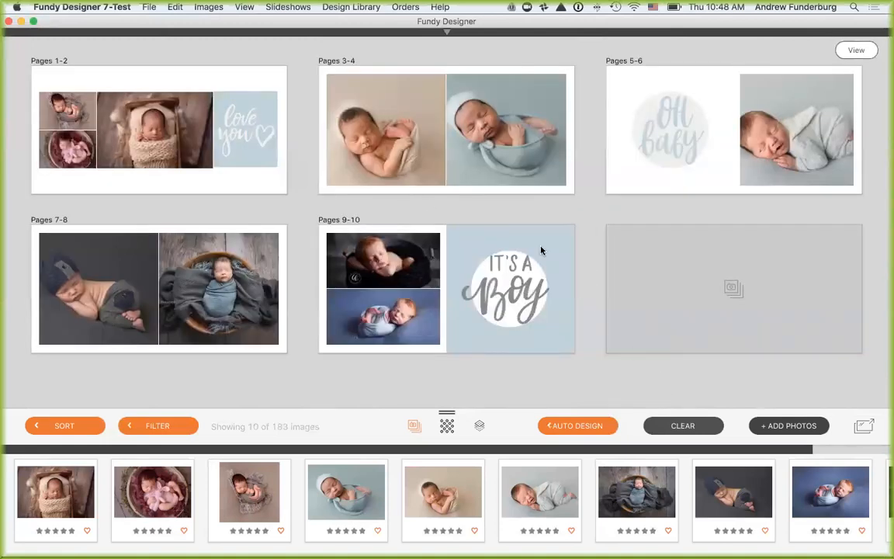
Step: Set the pages to design to 20 and auto-design the baby album again, replacing the existing design
click(560, 425)
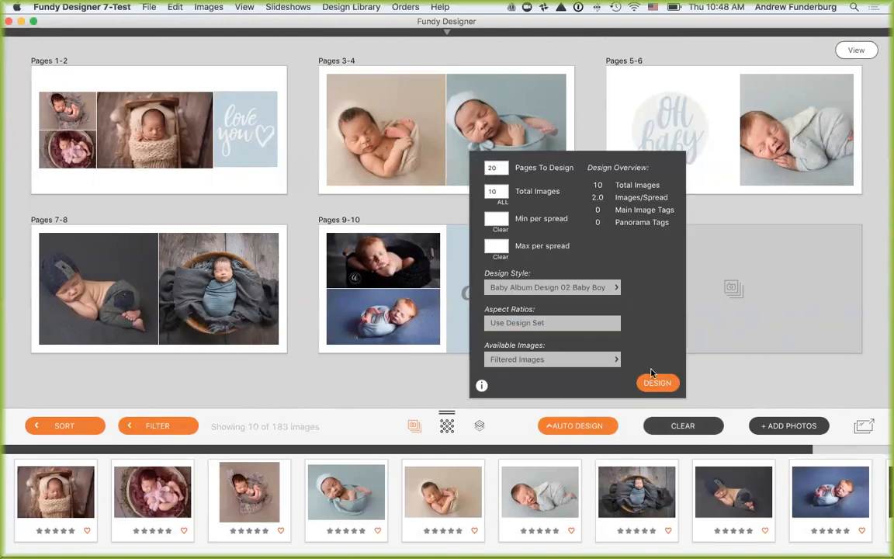
click(656, 383)
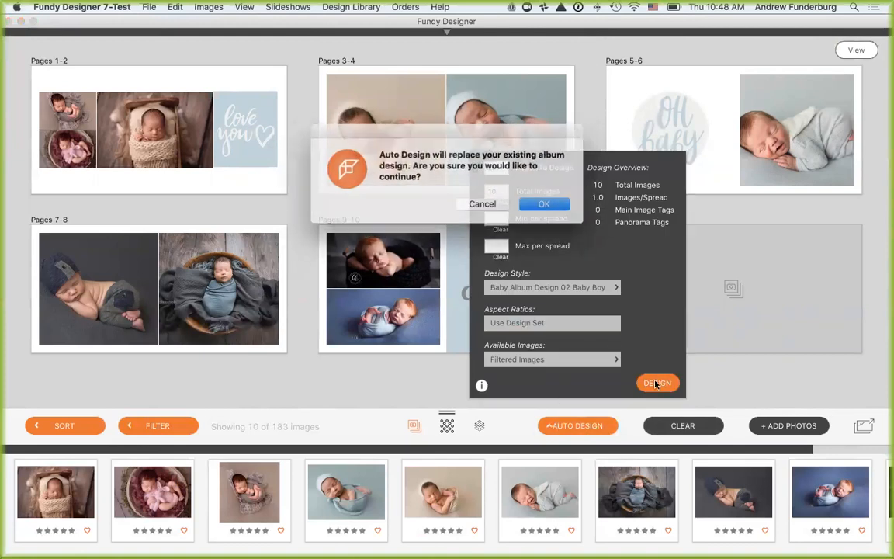
click(542, 202)
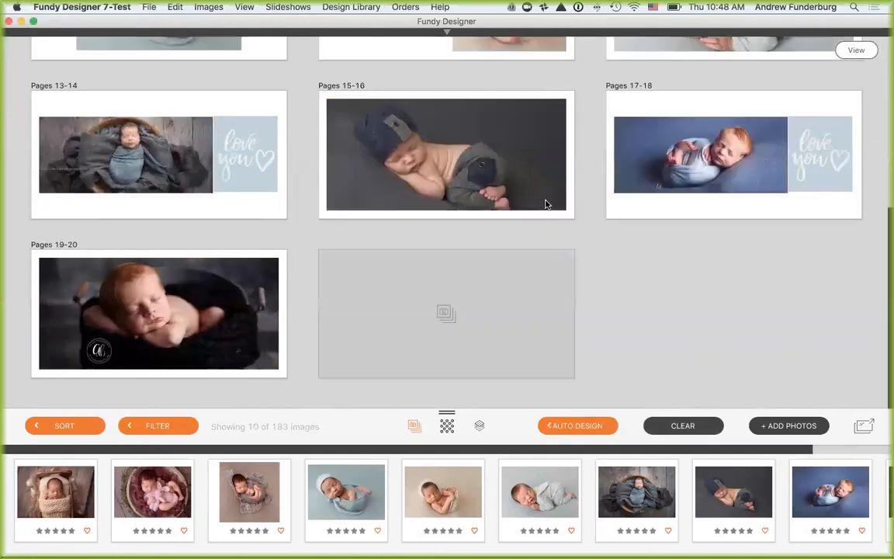
scroll(533, 239, up, 5)
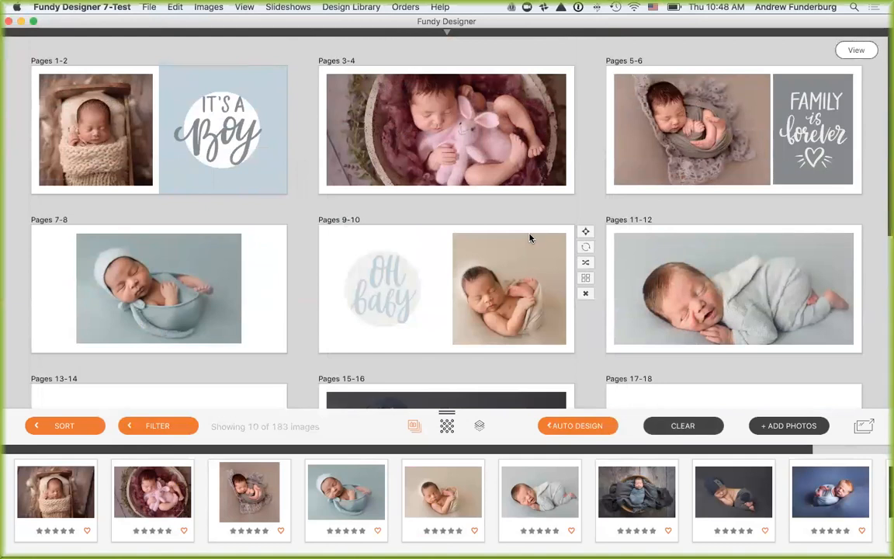
Step: Create a slideshow and set it to include Favorites, Album and Wall art
click(288, 7)
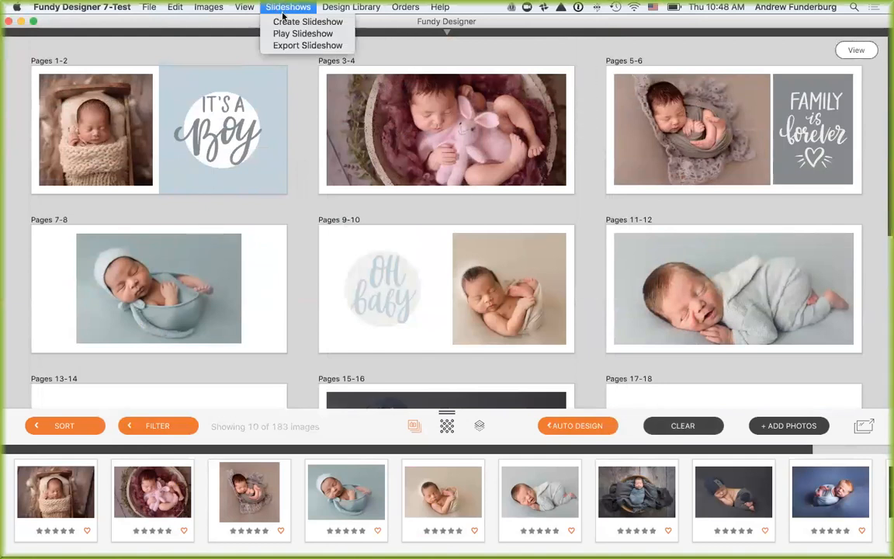
click(285, 24)
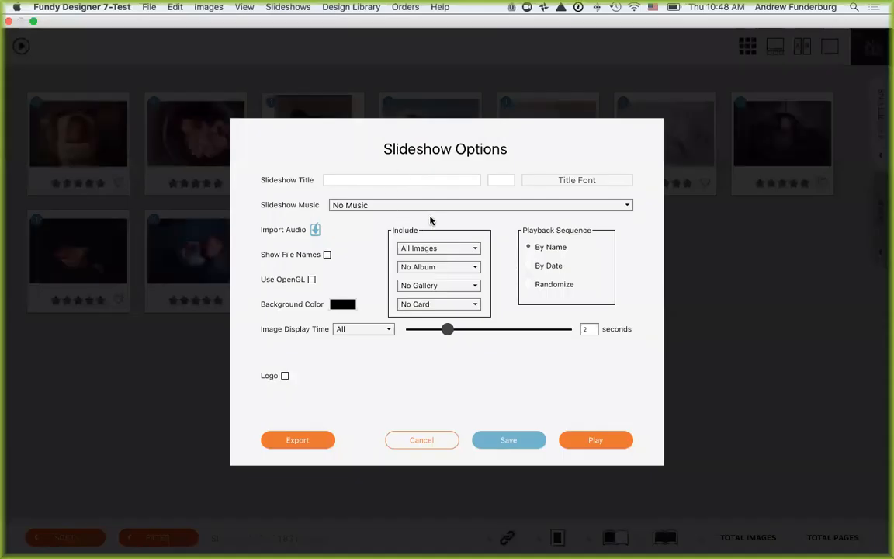
click(448, 248)
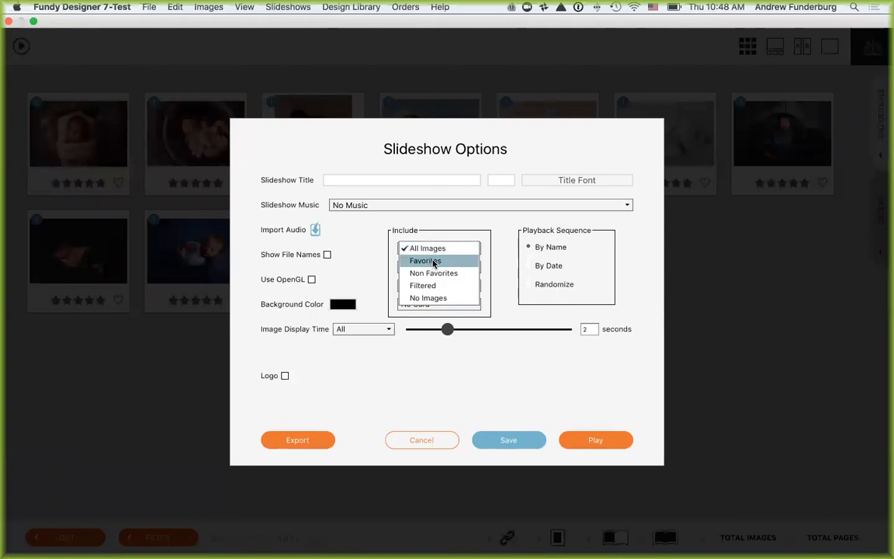
click(454, 261)
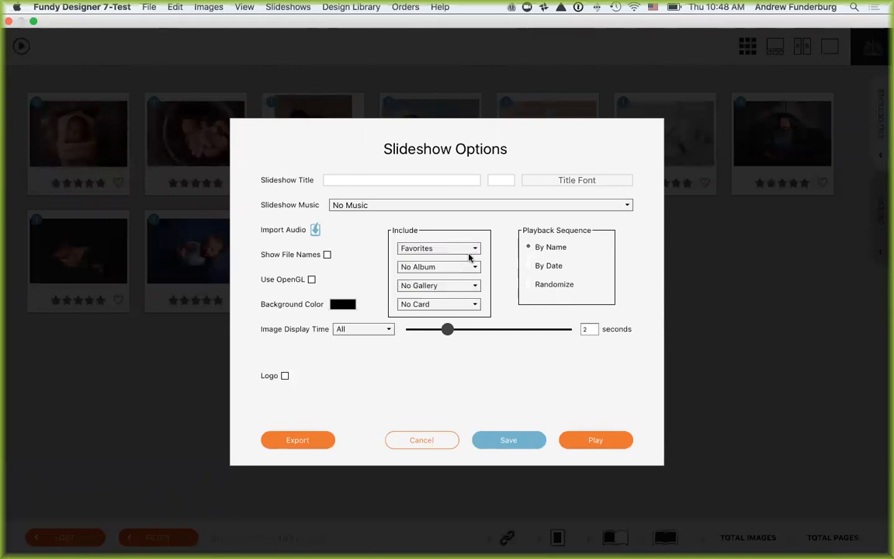
click(438, 266)
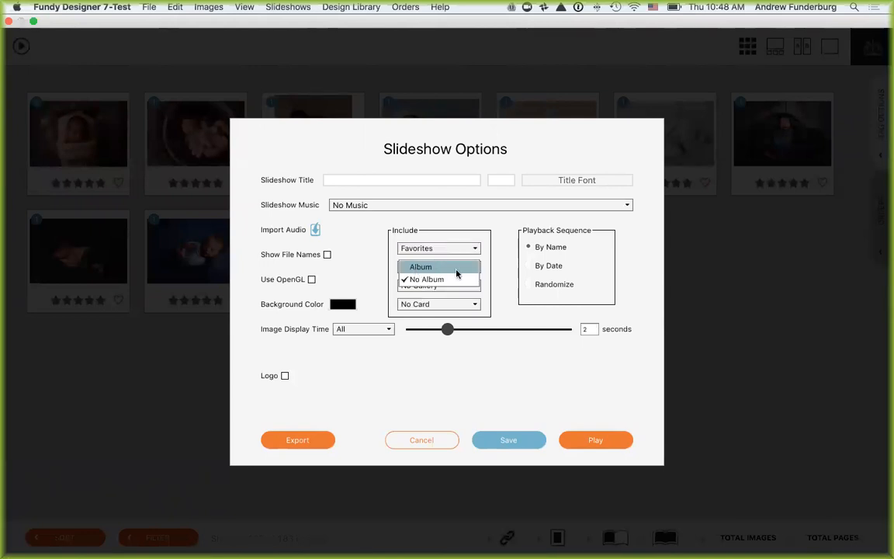
click(455, 265)
click(443, 286)
click(423, 284)
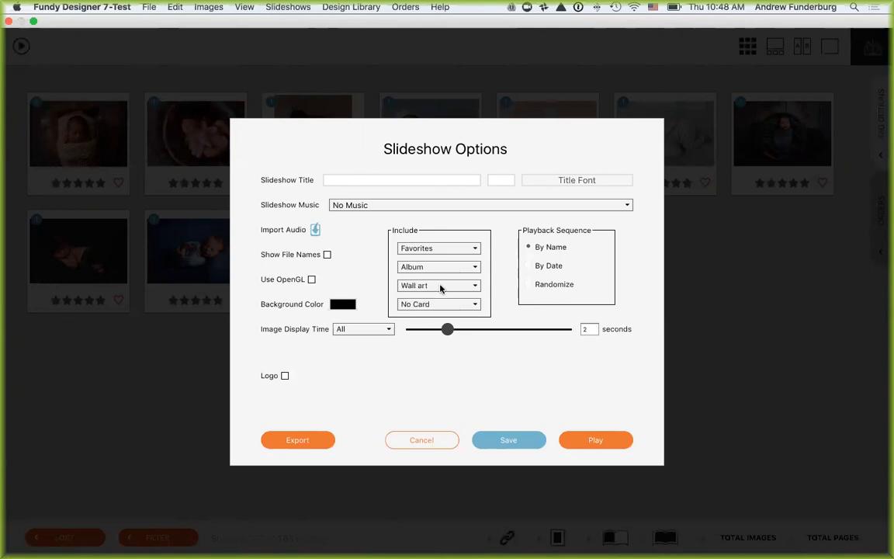
Step: Check the slideshow's card choices, cancel the slideshow and return to the album, looking over the available order commands
click(440, 303)
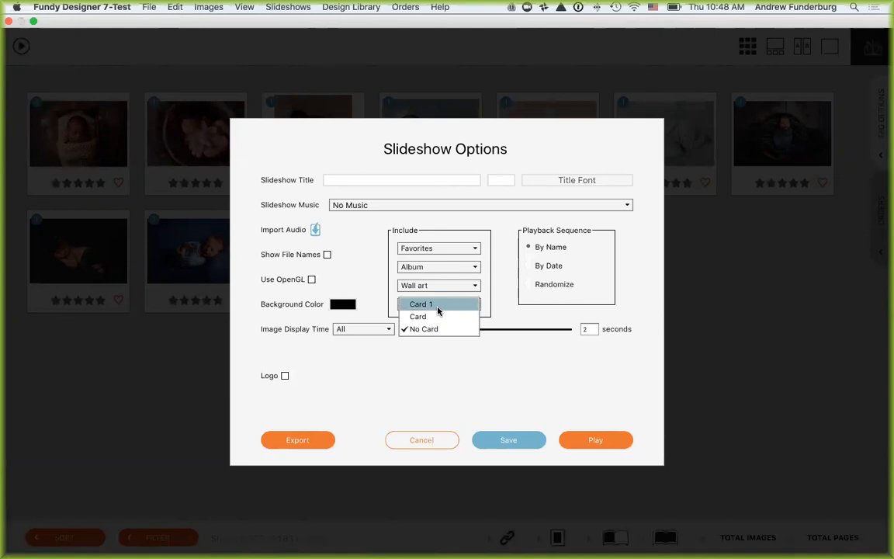
click(456, 365)
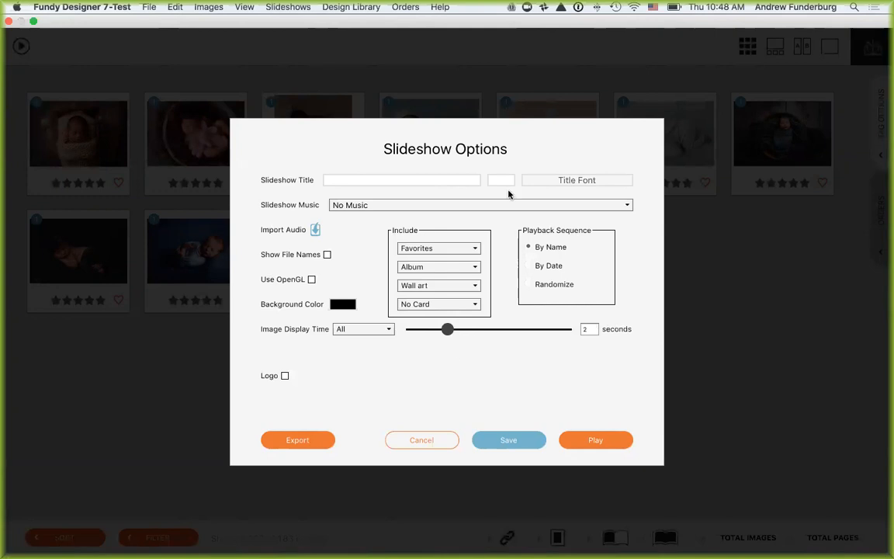
click(426, 440)
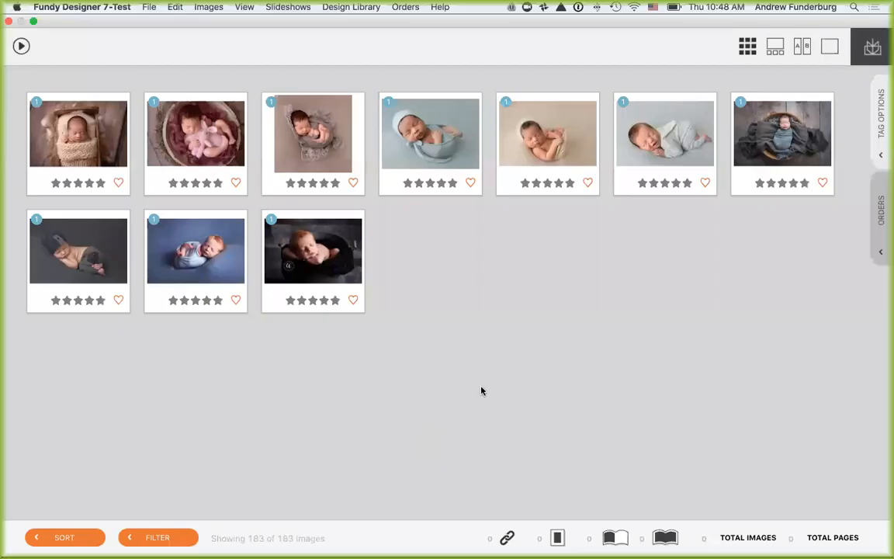
click(8, 21)
click(405, 7)
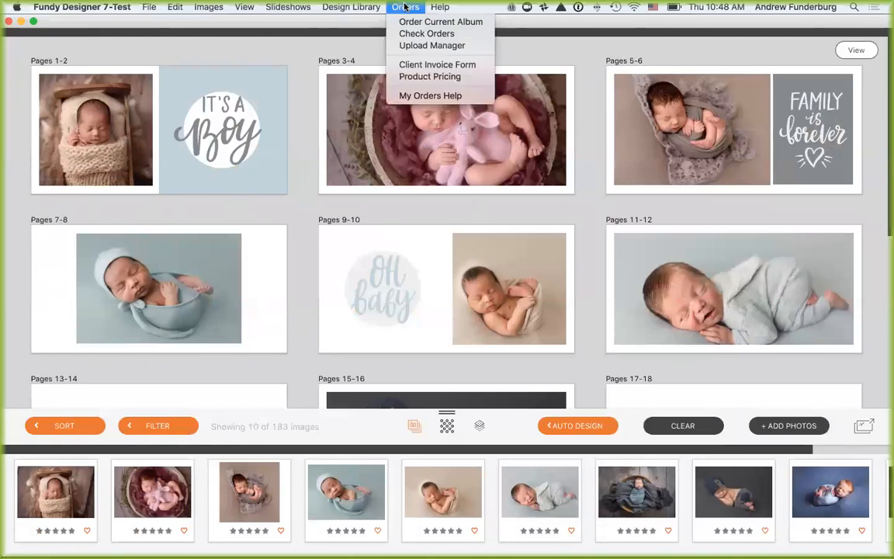
click(405, 6)
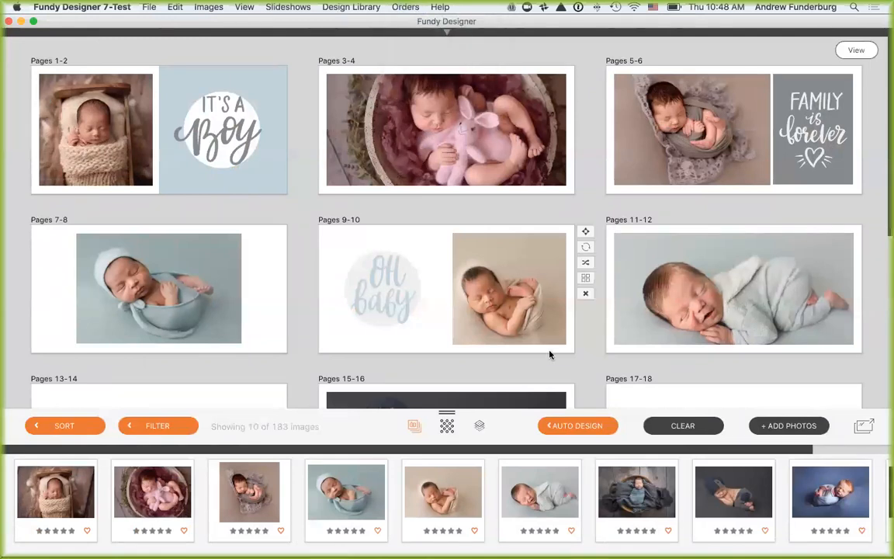
Step: Change the photo filter to show two-star photos only
click(133, 431)
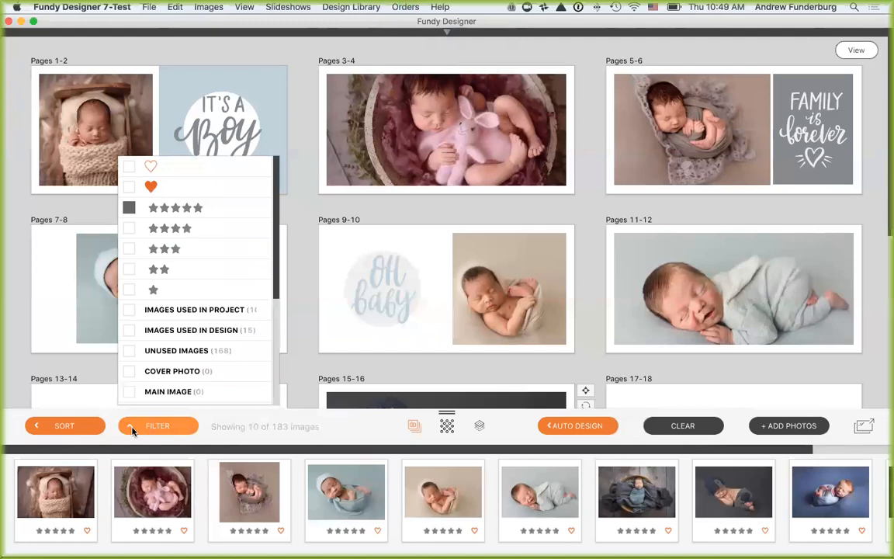
click(128, 249)
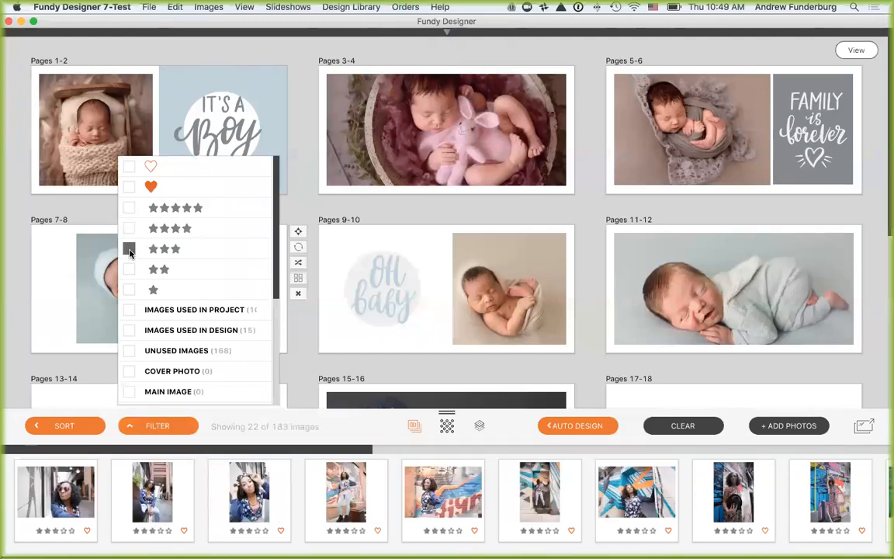
click(129, 268)
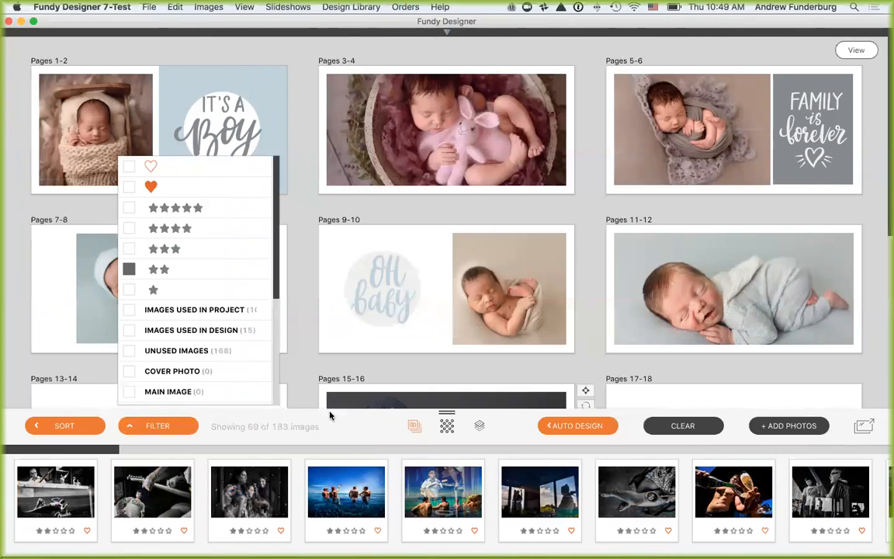
Step: Auto-design the album from the filtered two-star photos with the Album design style, replacing the existing design, and look over its spreads
click(573, 426)
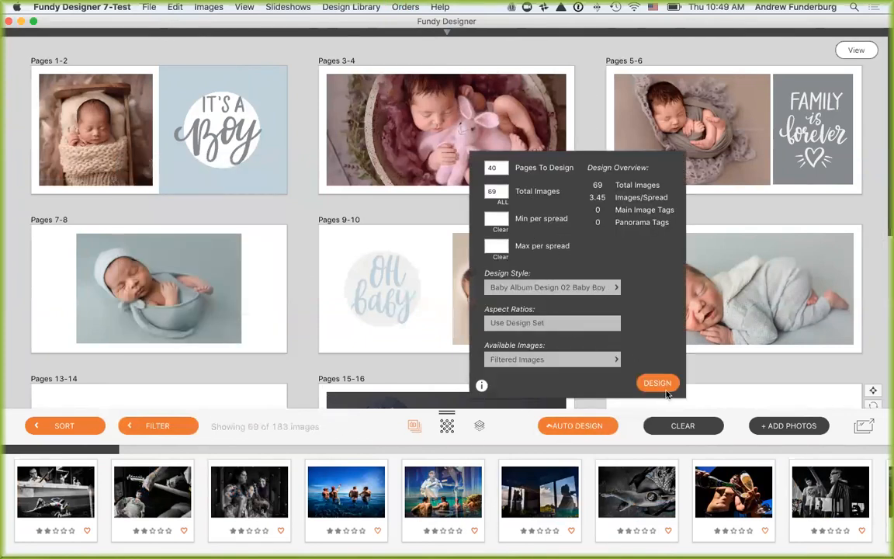
click(659, 383)
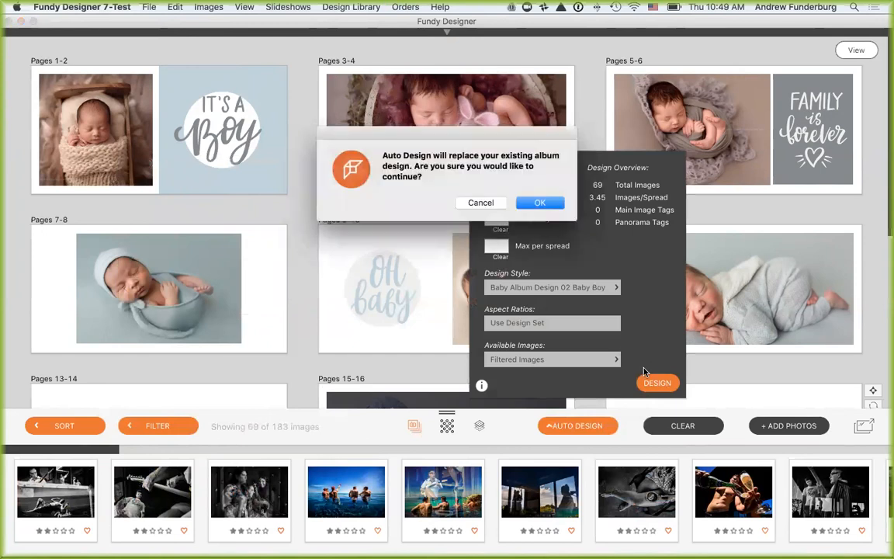
click(480, 203)
click(572, 289)
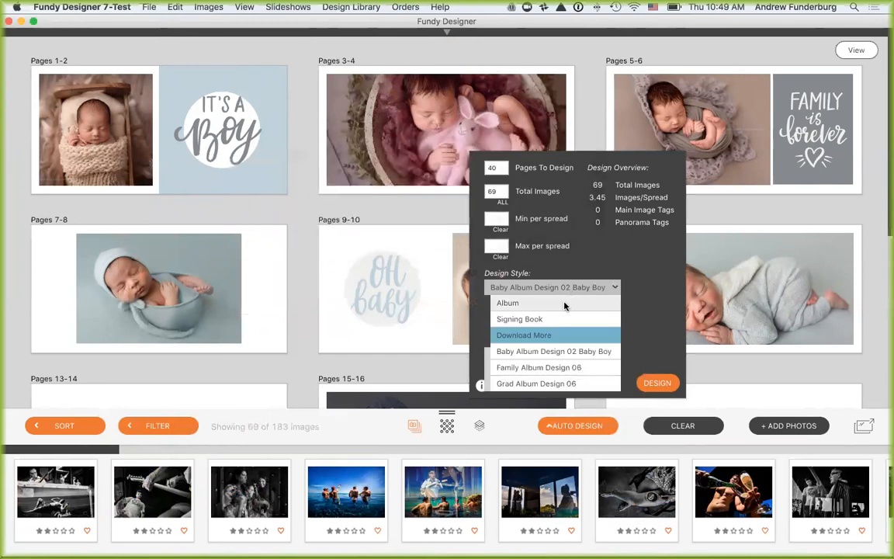
click(512, 303)
click(657, 382)
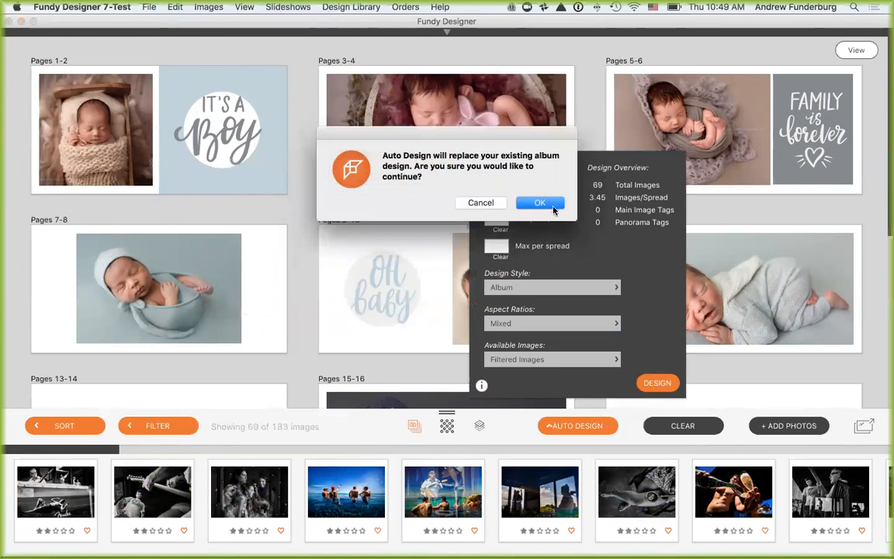
key(Return)
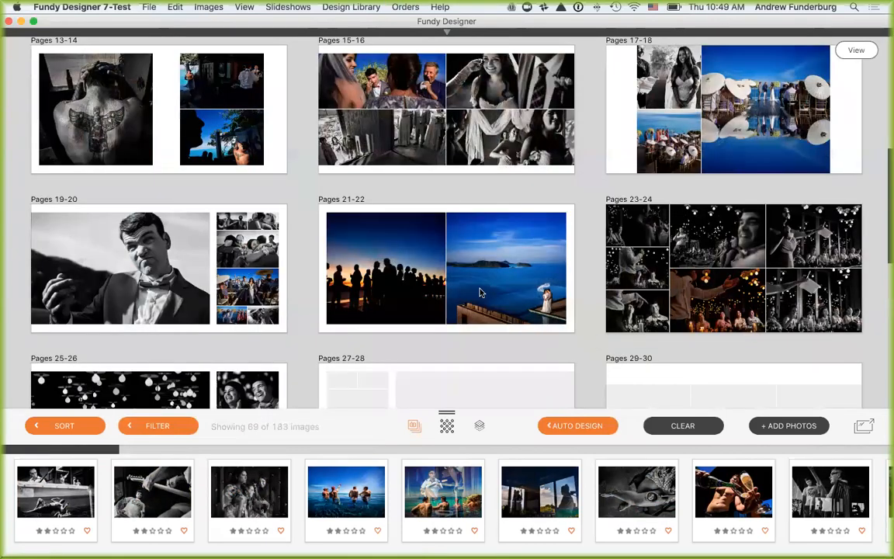
scroll(466, 287, up, 2)
scroll(465, 286, up, 3)
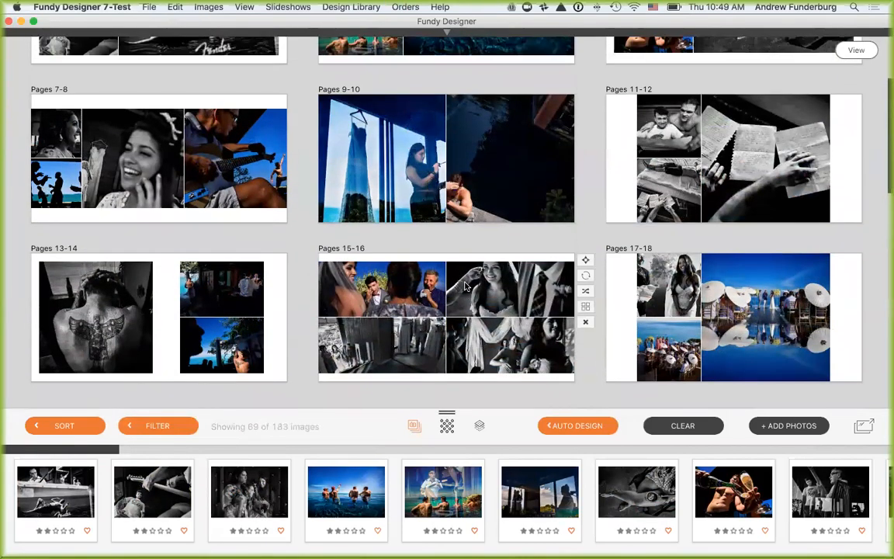
scroll(466, 287, up, 3)
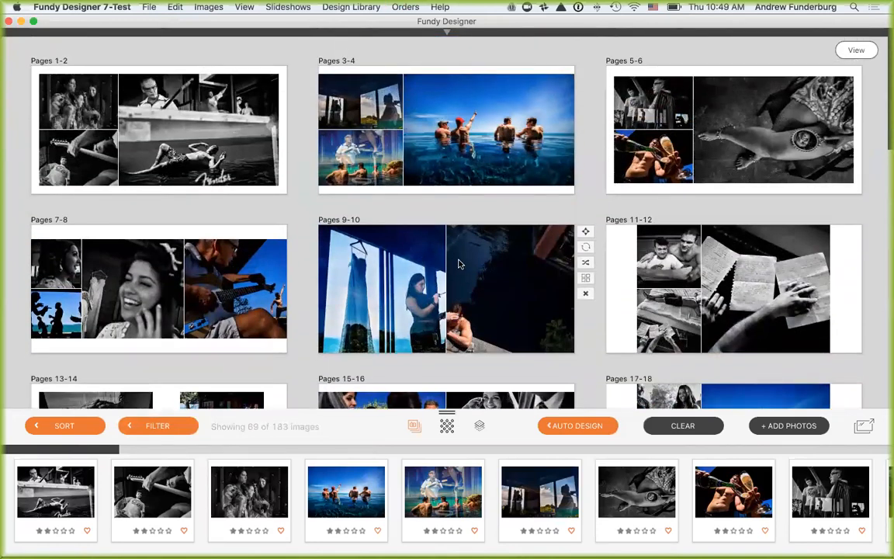
click(448, 32)
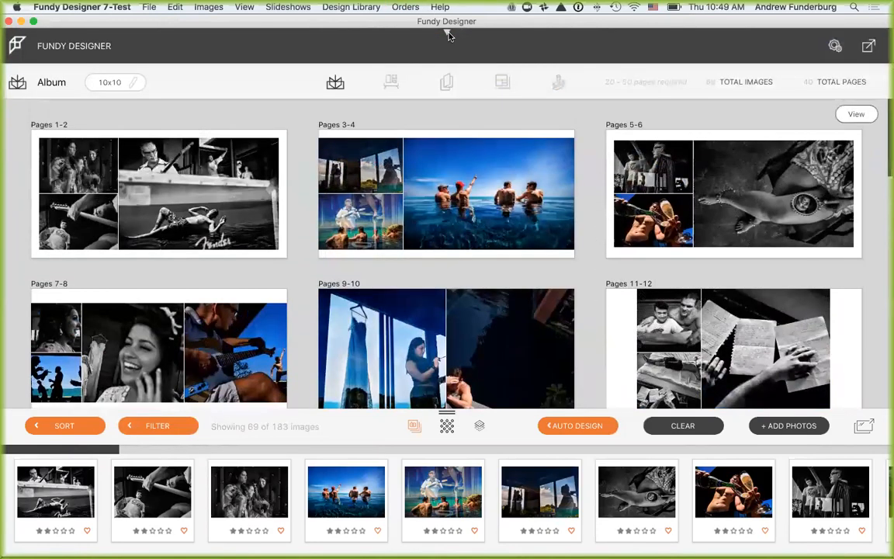
click(448, 33)
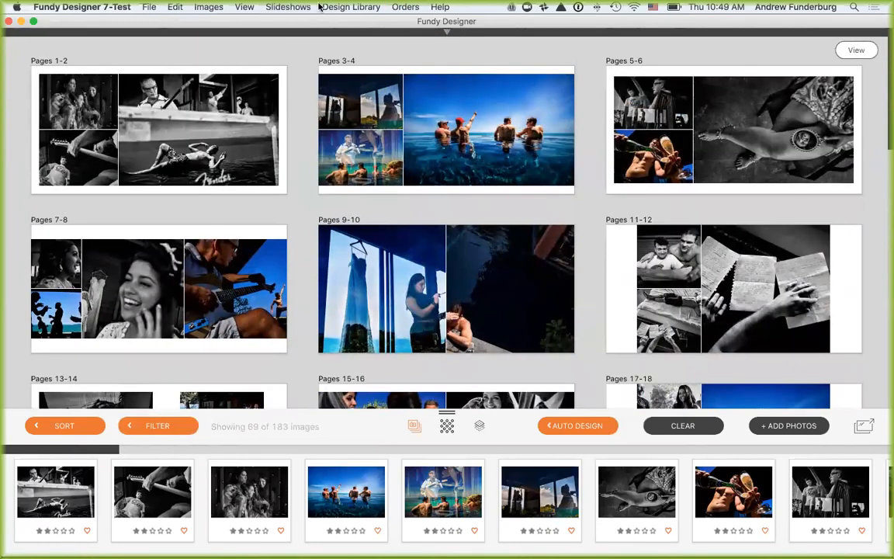
Step: Add an album named "A la carte" to the product pricing: base price 1500, type Page, 30 included, 75 per extra
click(403, 7)
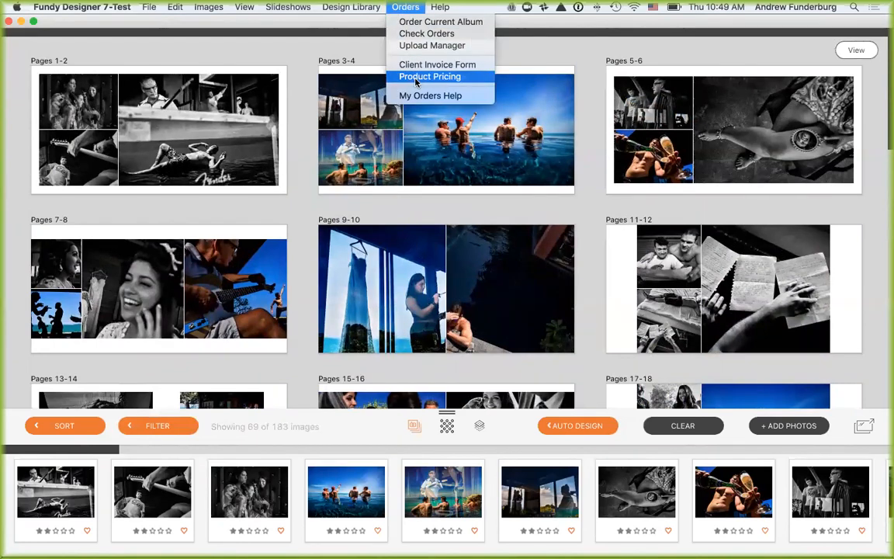
click(375, 75)
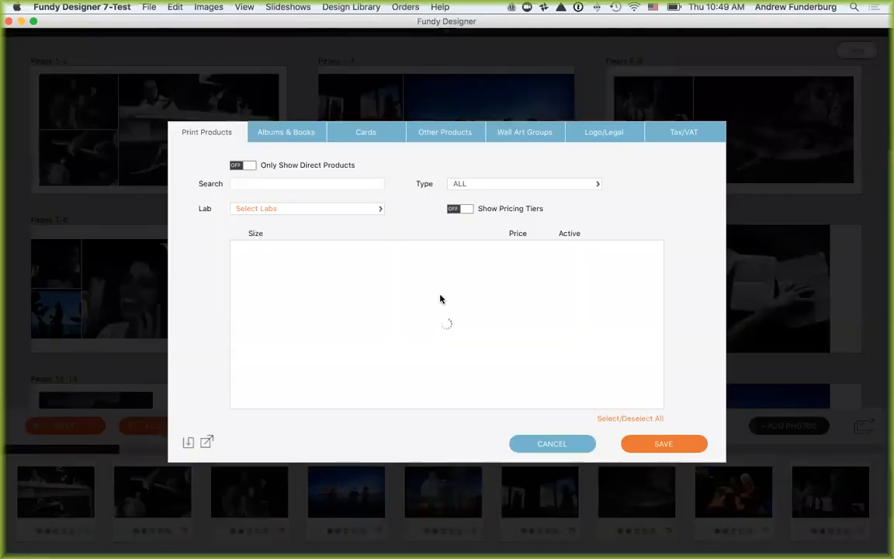
click(305, 132)
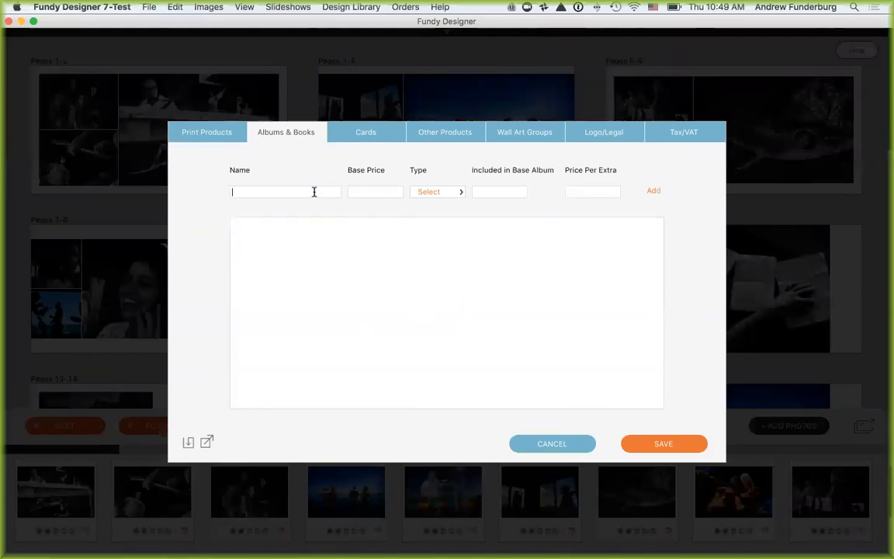
text(A la carte)
click(381, 194)
click(437, 195)
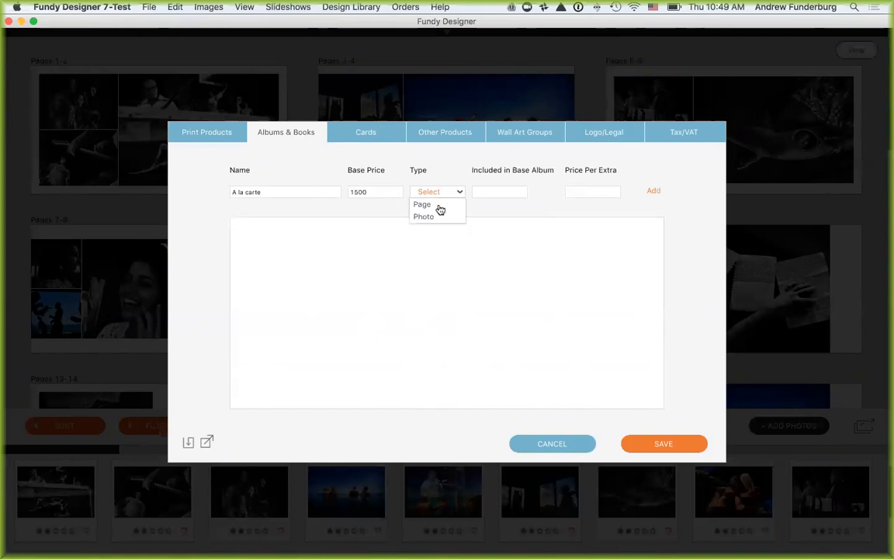
click(427, 203)
click(481, 193)
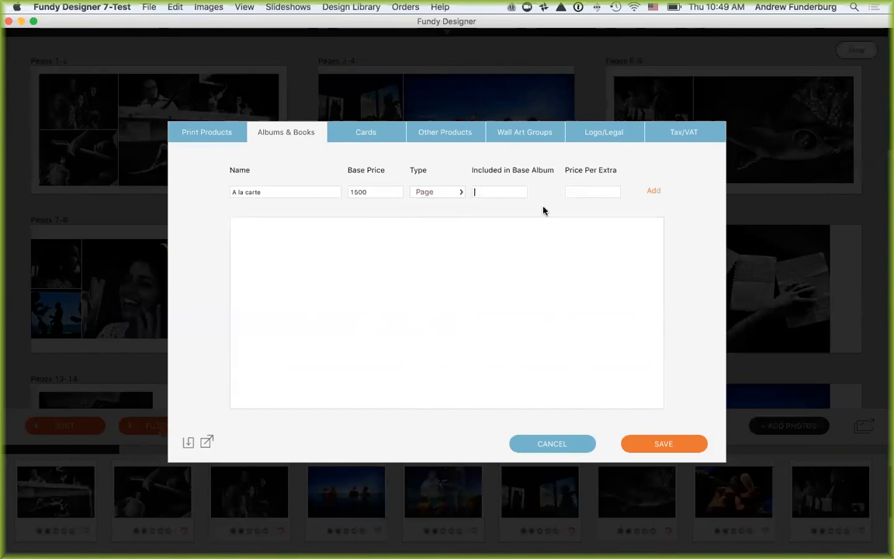
text(30)
click(650, 190)
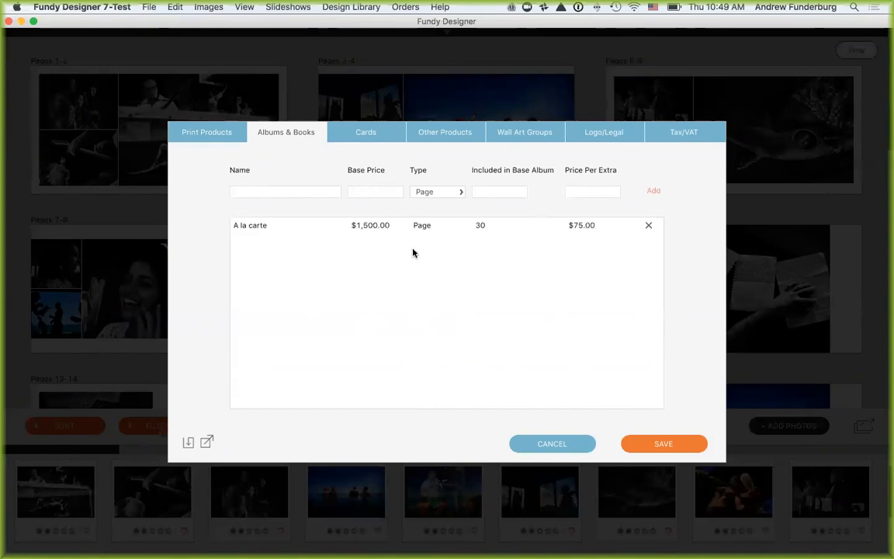
Step: Add an album named "Package A Albumk" with base price 0, type Photo, 50 included and 75 per extra, and save the pricing
click(299, 188)
text(Package A Albumk)
key(Tab)
click(443, 194)
click(436, 219)
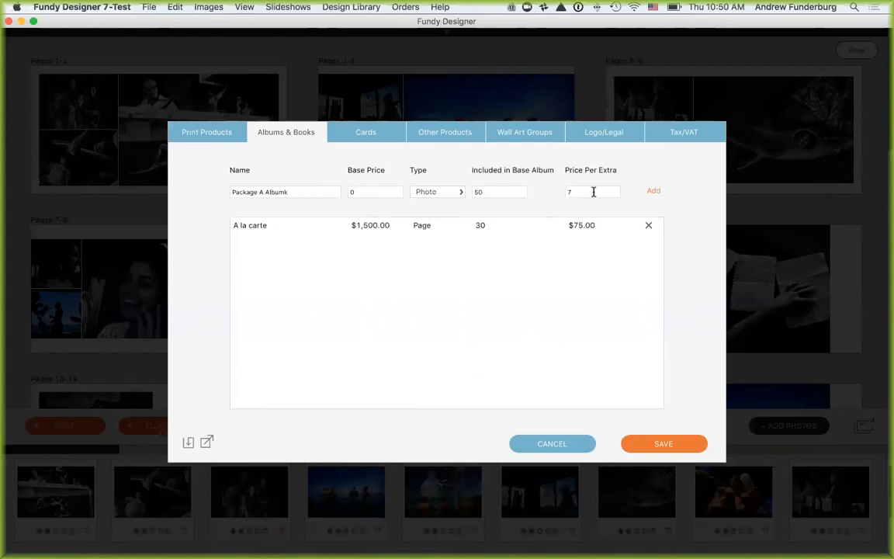
click(593, 192)
text(75)
click(653, 191)
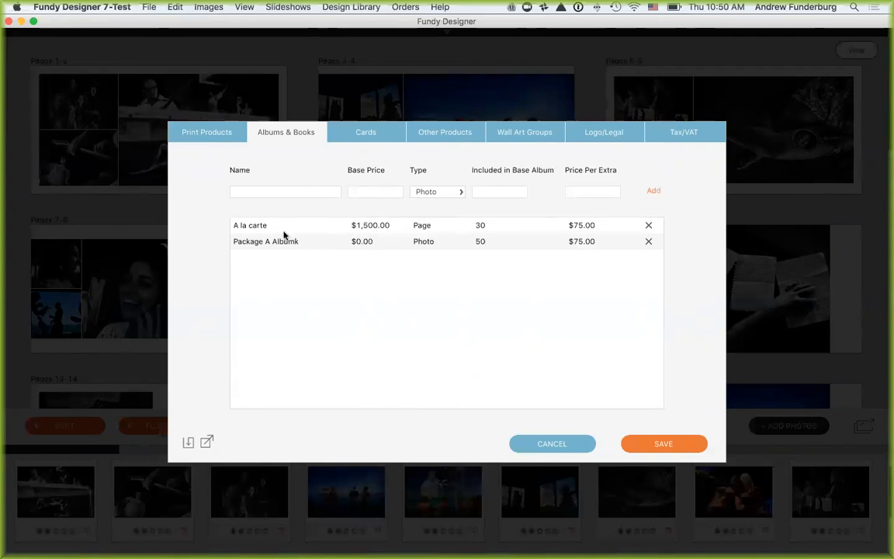
click(653, 447)
Step: Open the pages 3-4 spread, compare the existing album's order price under A la carte and Package A Albumk, and cancel adding it
double_click(498, 156)
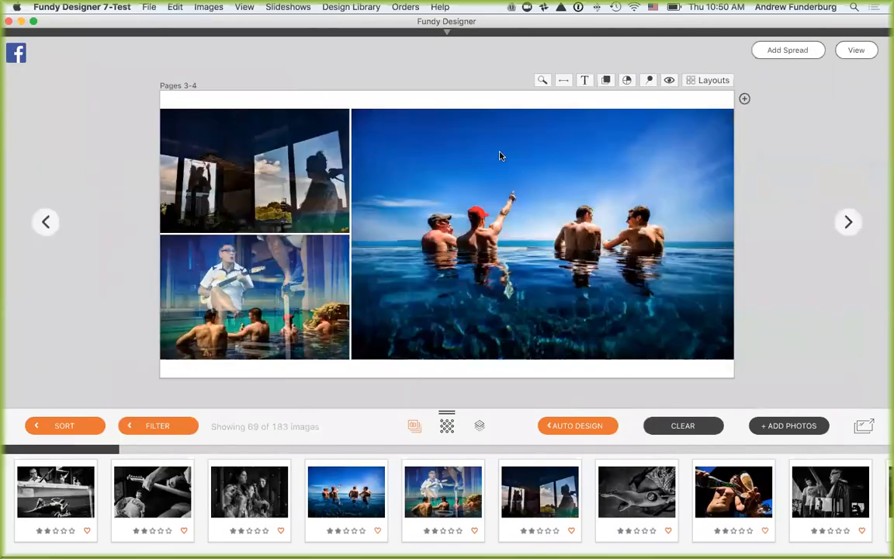
click(745, 100)
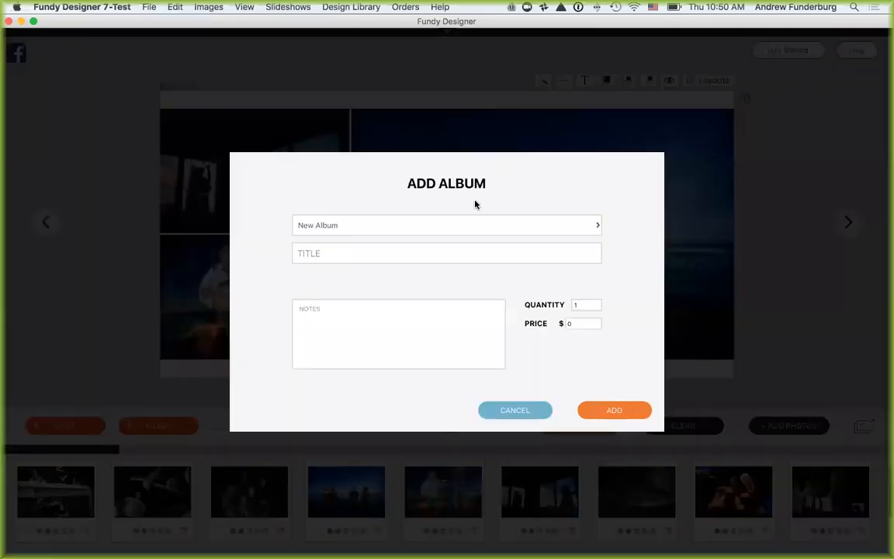
click(487, 225)
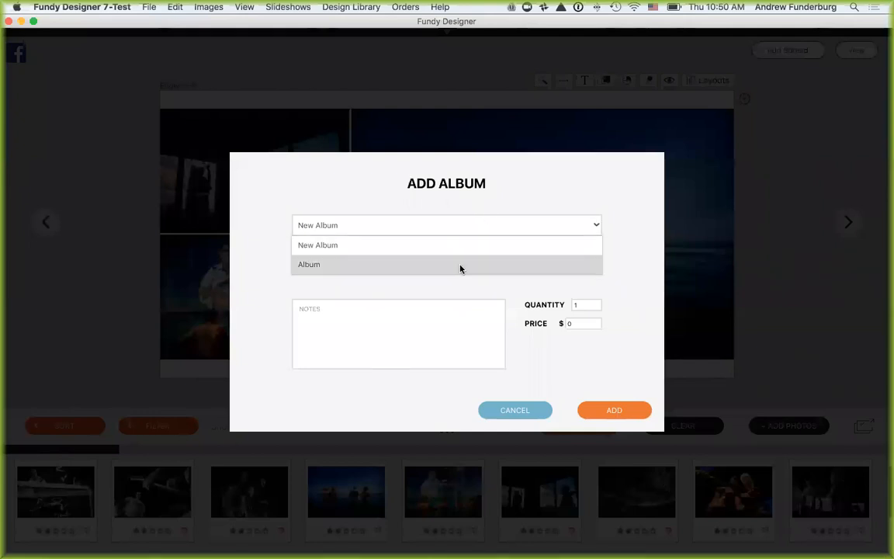
click(461, 266)
click(473, 277)
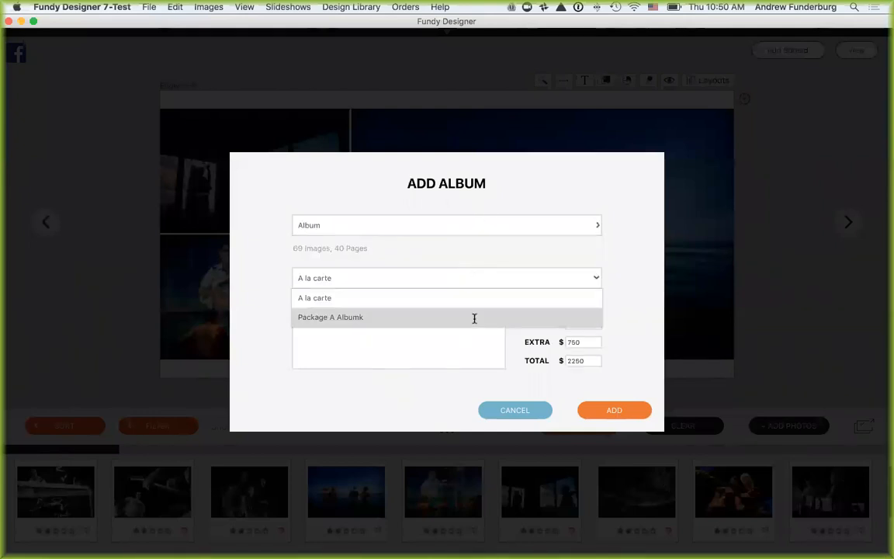
click(468, 298)
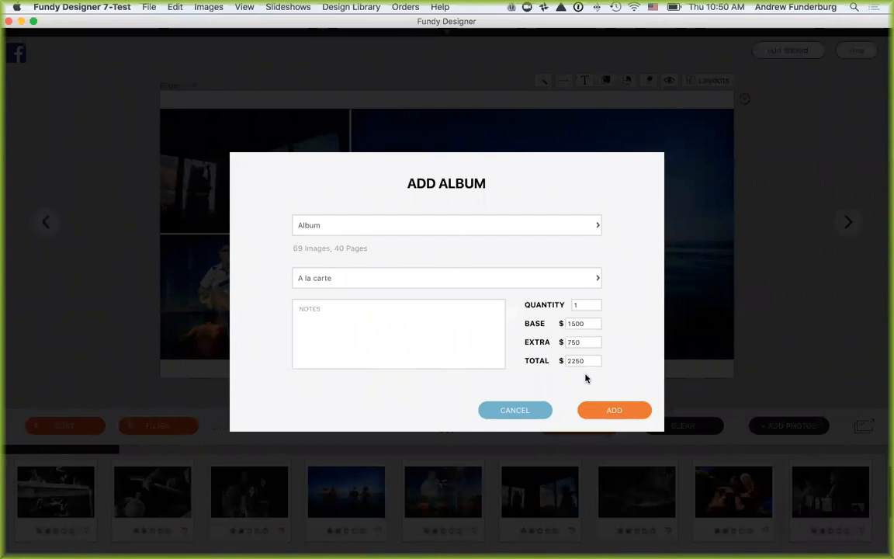
click(525, 280)
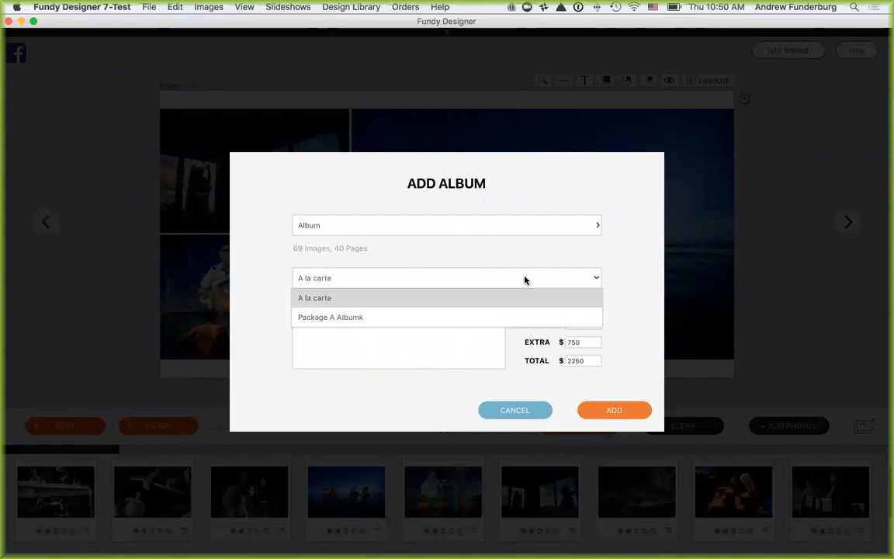
click(512, 313)
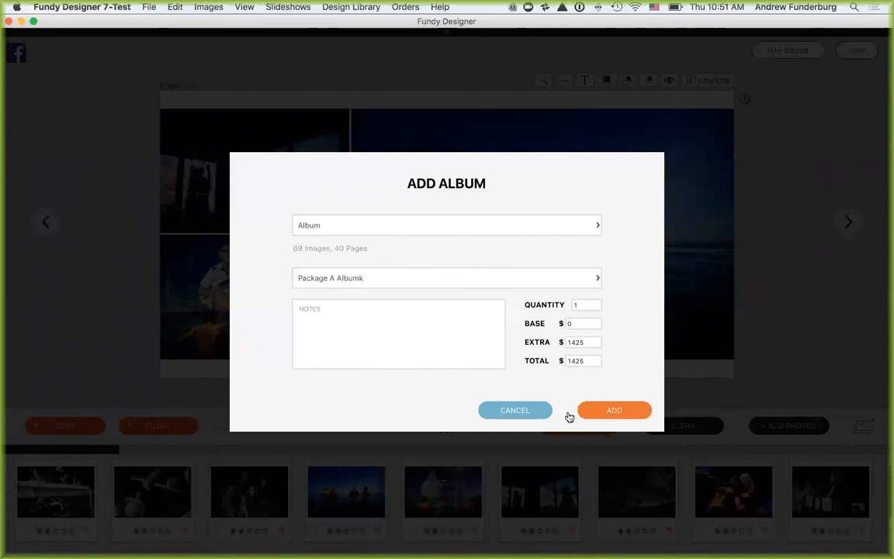
click(495, 409)
Step: Add two card products to the product pricing: "Package of 25" at 100 and "Package of 50" at 150
click(408, 6)
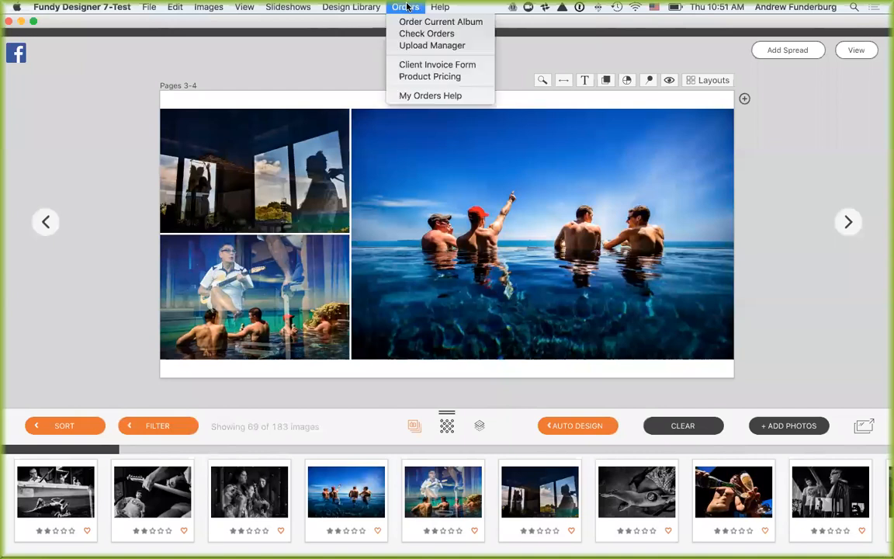
click(436, 169)
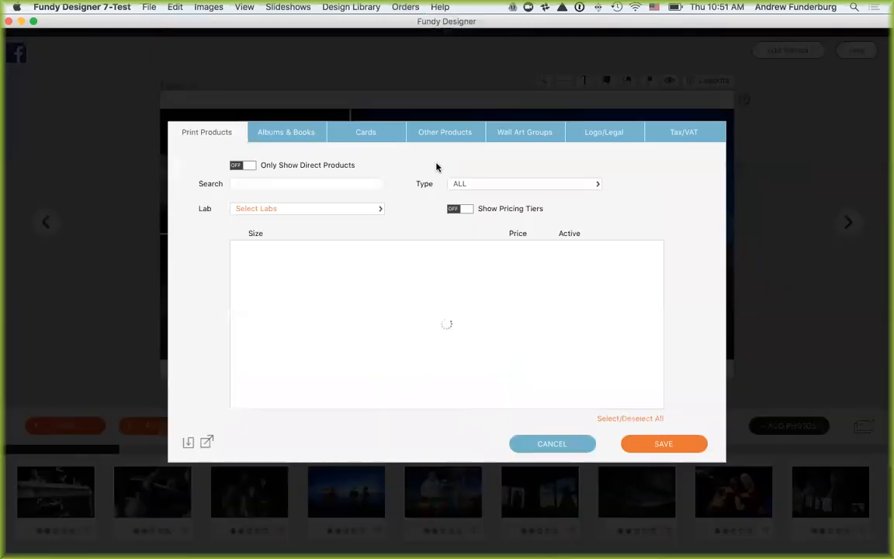
click(359, 133)
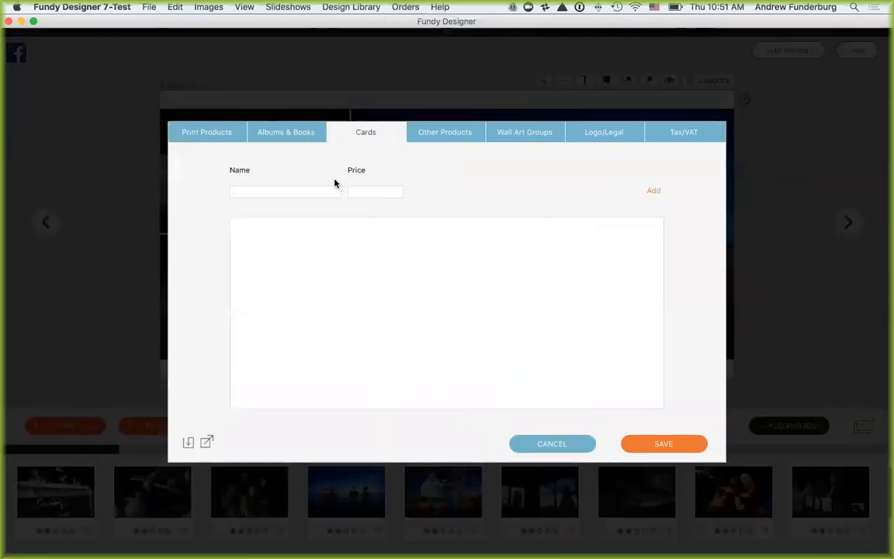
click(317, 192)
text(Package of 25)
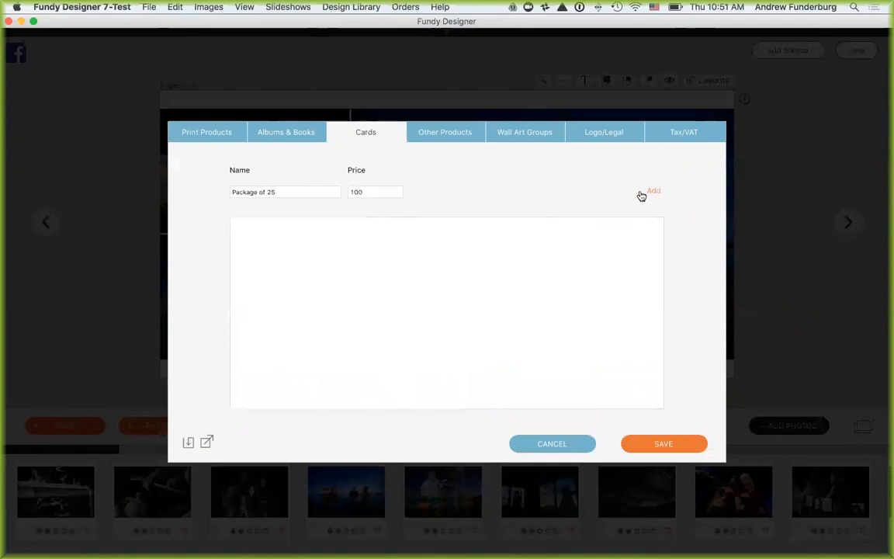
click(654, 193)
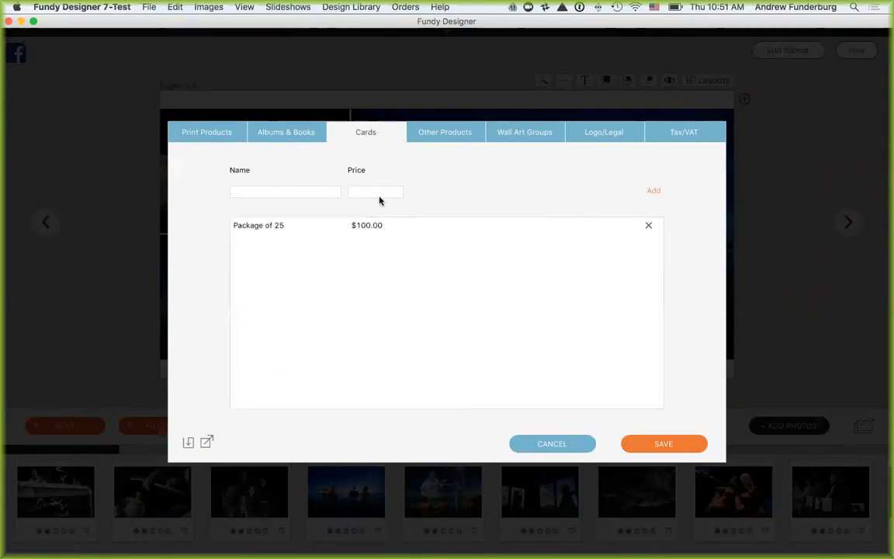
click(295, 191)
text(Package of 50)
click(656, 192)
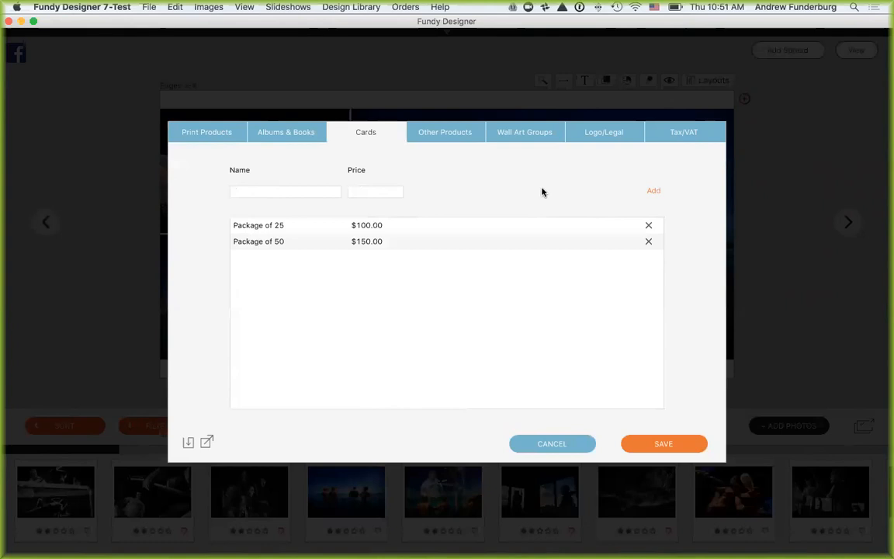
Step: Add "Box of Matted Prints" at 1500 under the other products and save the product pricing
click(450, 132)
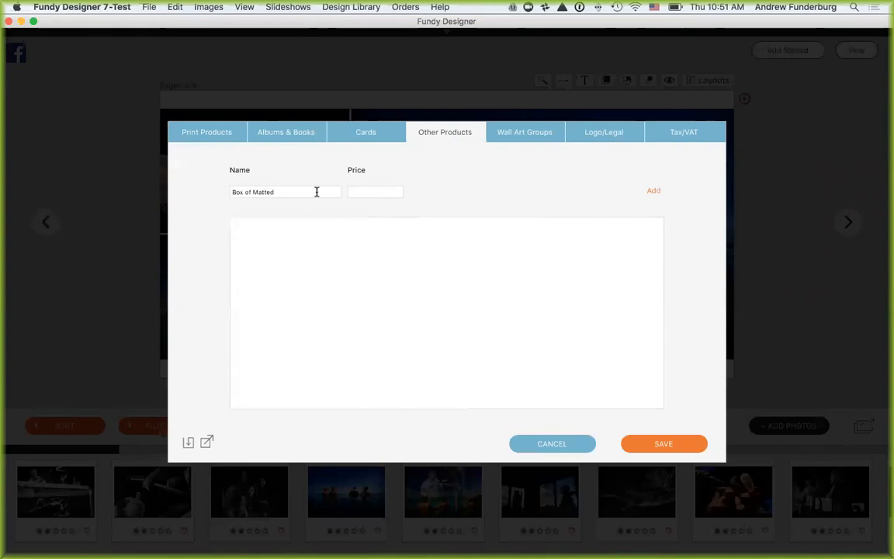
text(s)
click(382, 188)
text(1500)
click(655, 191)
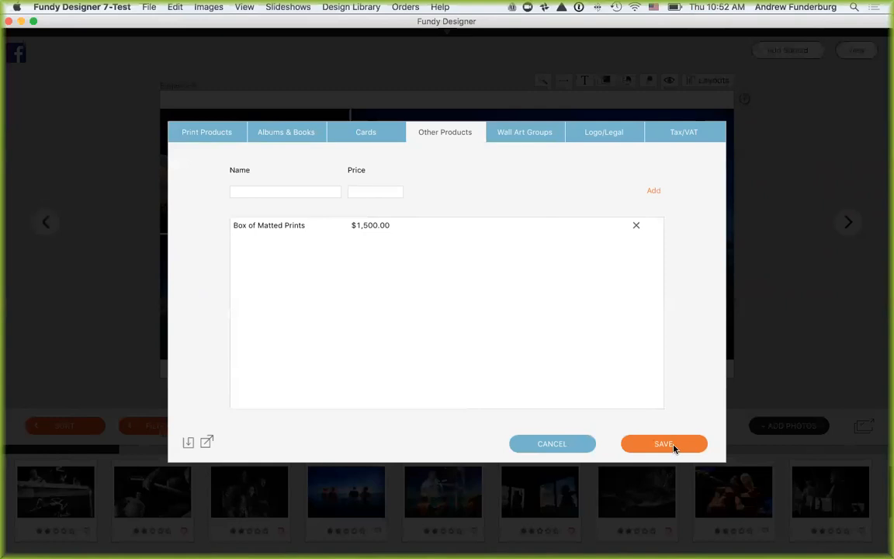
click(674, 447)
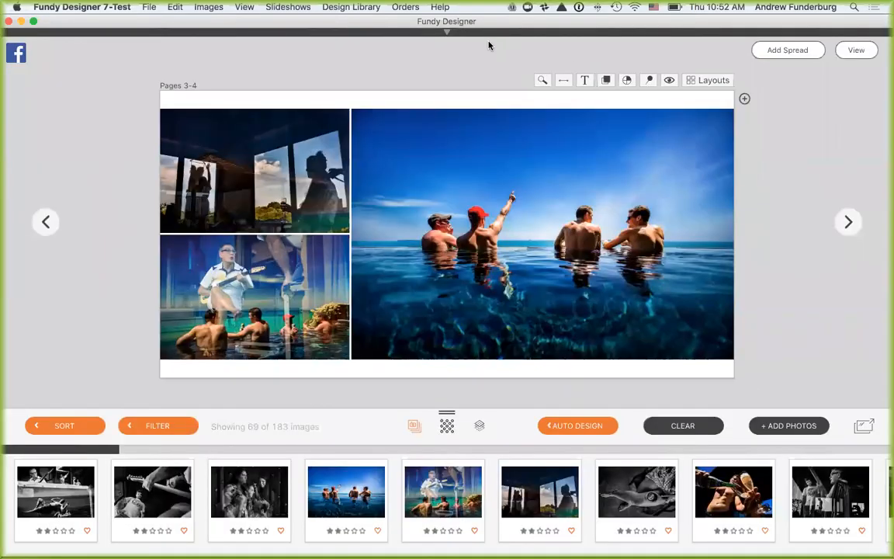
Step: Open the full image view with its orders and add Card 1 to a new order under a saved card package
click(863, 426)
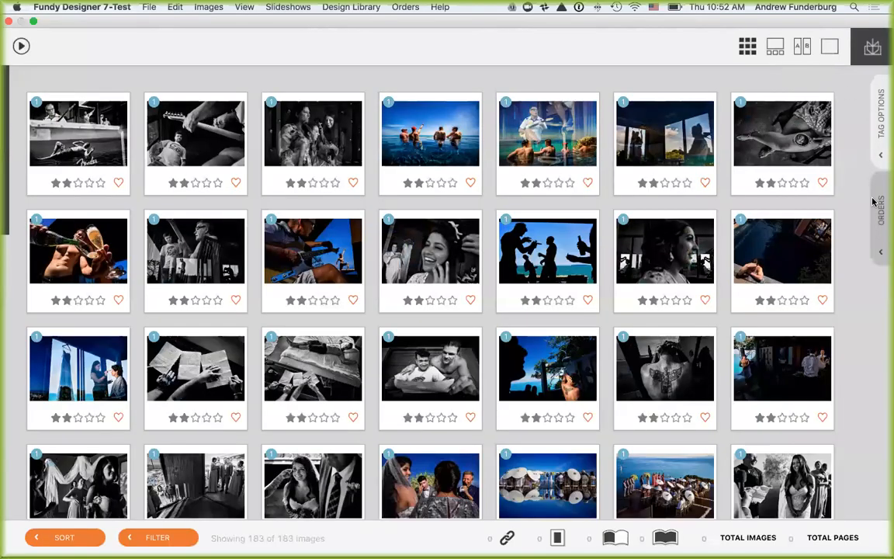
click(873, 201)
click(820, 206)
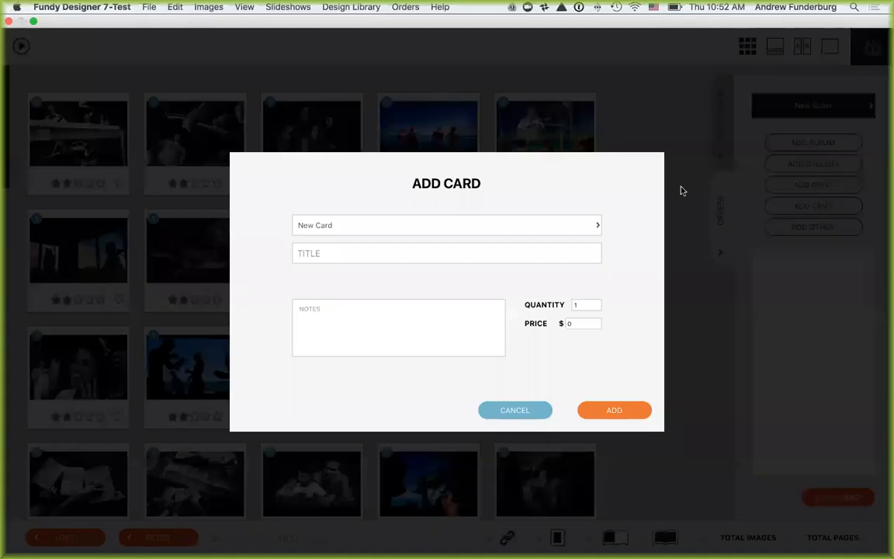
click(506, 225)
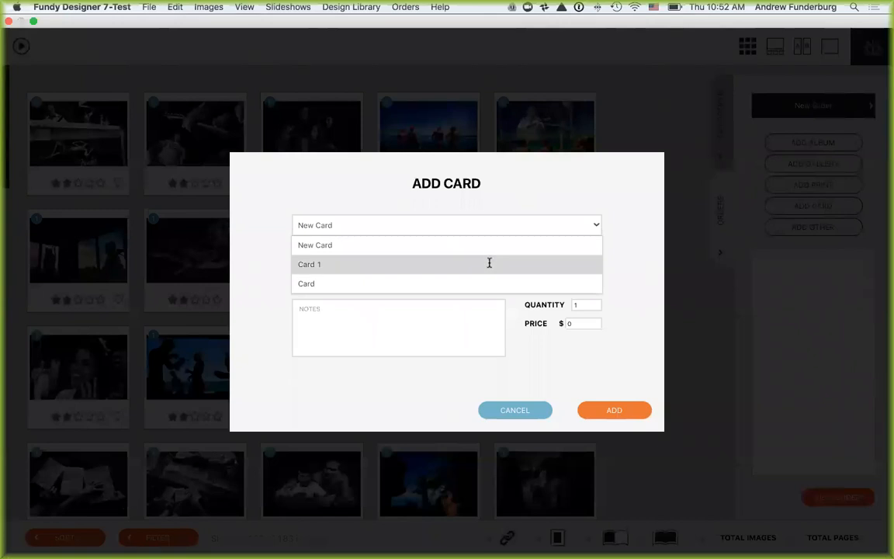
click(489, 263)
click(504, 278)
click(493, 315)
click(621, 414)
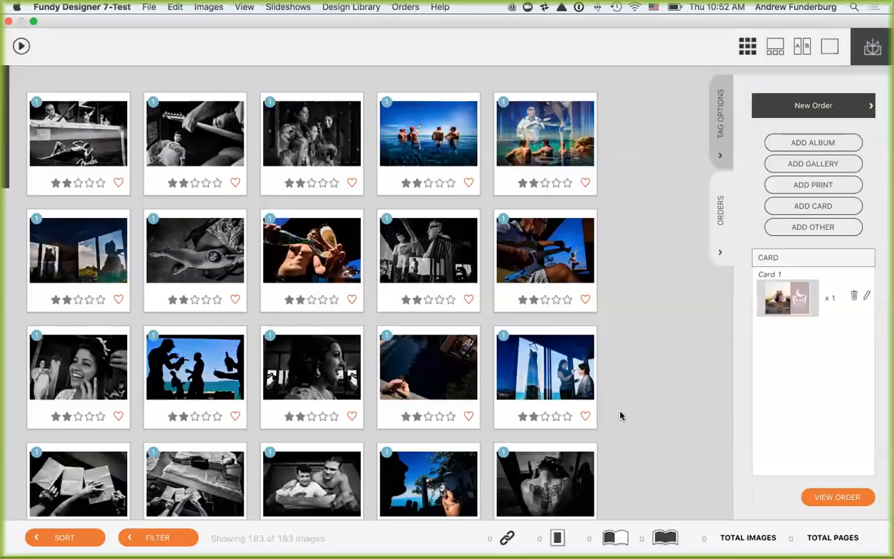
Step: Add the existing album to the order with A la carte pricing
click(821, 145)
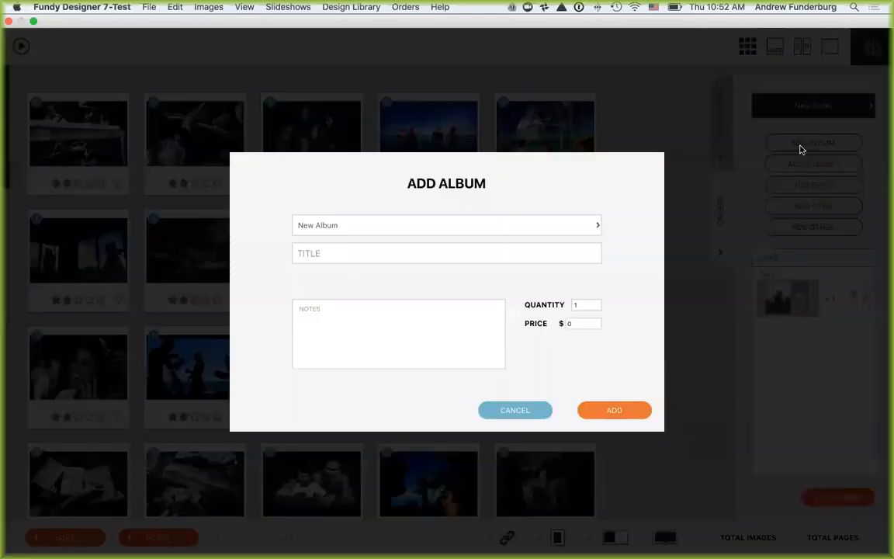
click(497, 225)
click(494, 245)
click(483, 225)
click(485, 265)
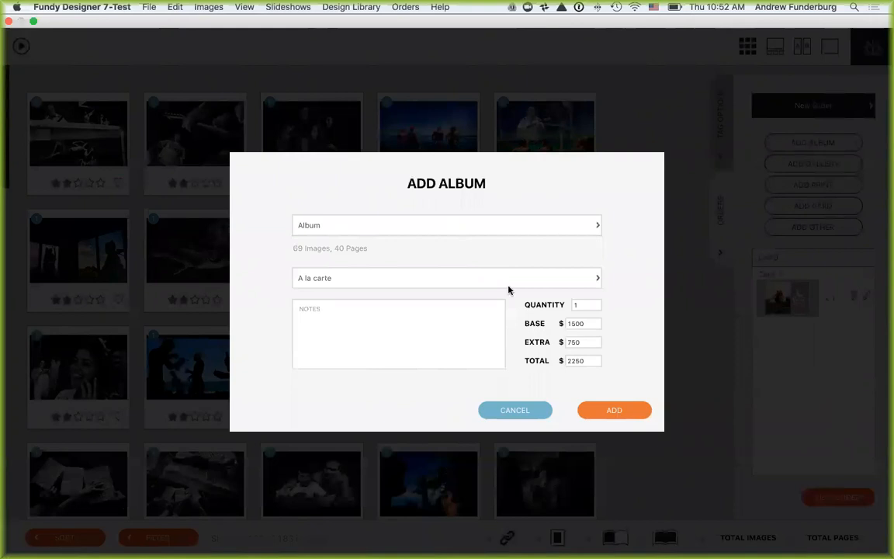
click(610, 412)
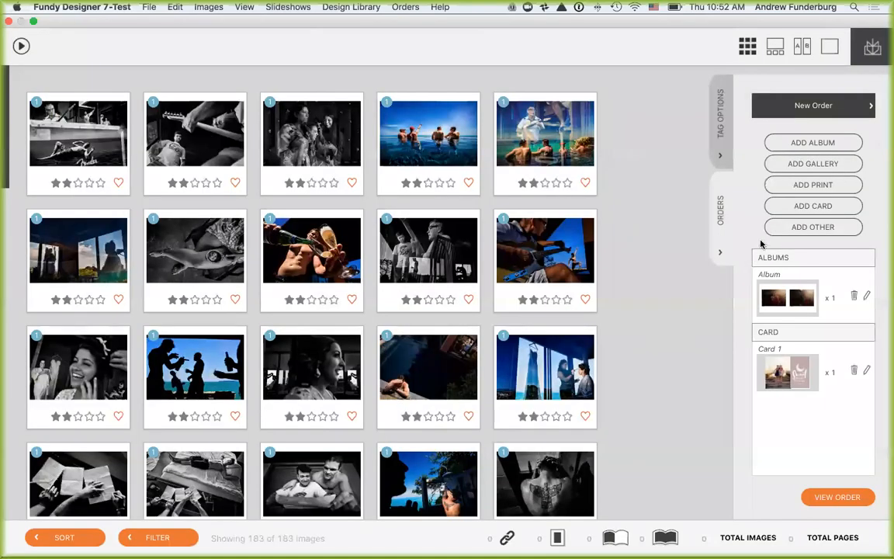
Step: Add one Box of Matted Prints at 1500 to the order and assign the first ten images to it
click(802, 229)
click(537, 224)
click(526, 266)
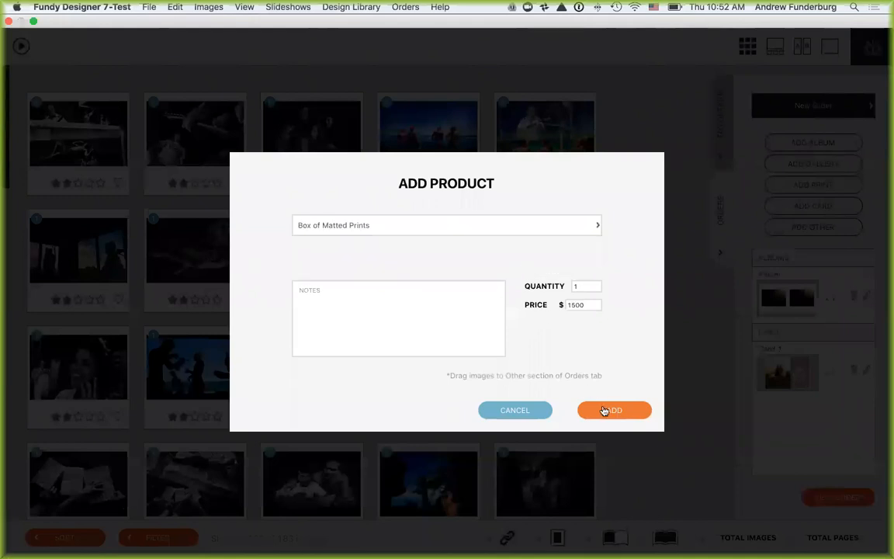
click(610, 410)
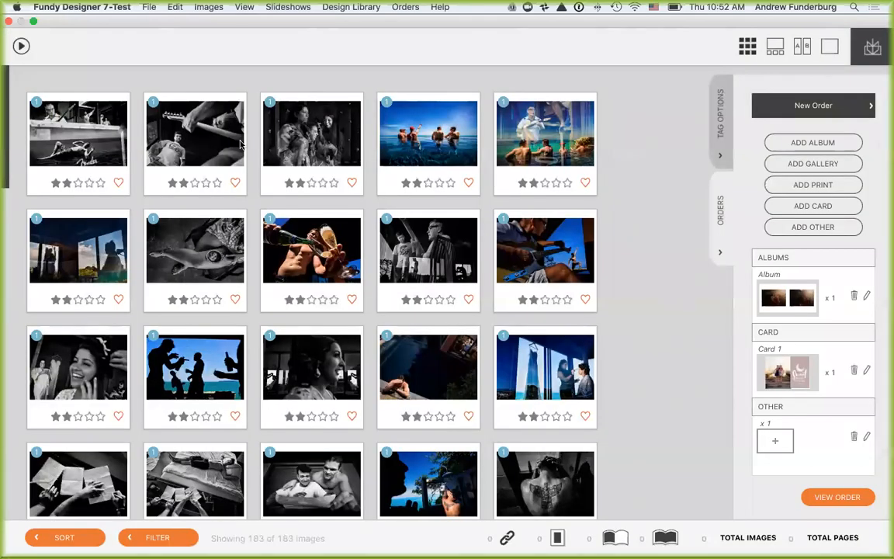
shift+click(516, 254)
drag(516, 255, 770, 440)
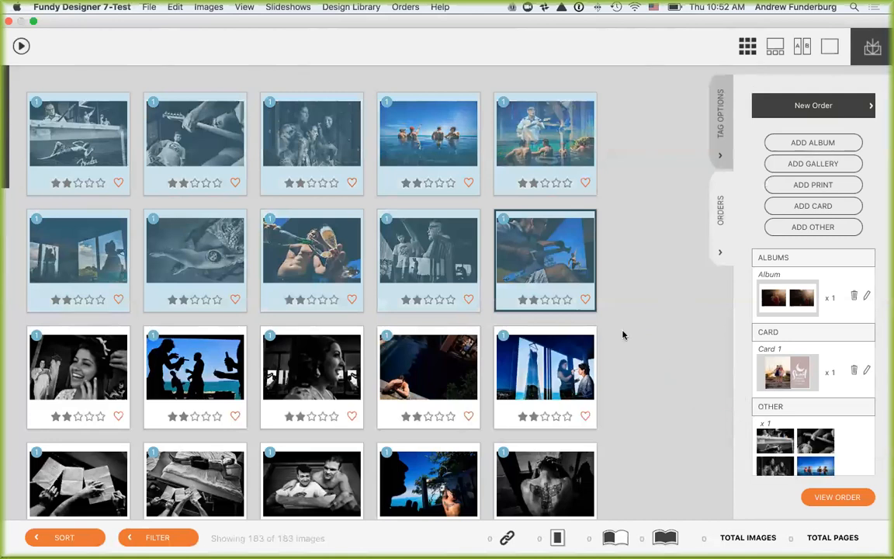
Step: Collapse the order details and close the image window to return to the pages 3-4 album spread
click(721, 211)
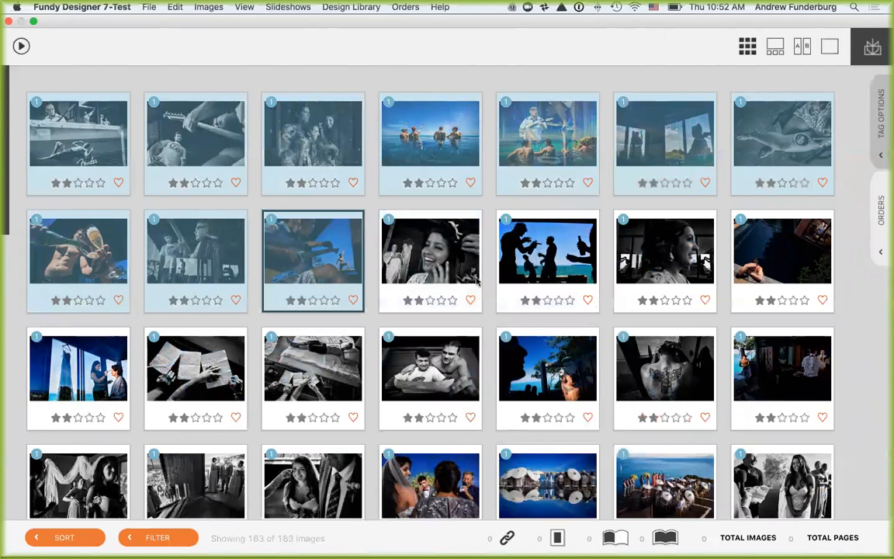
mouse_move(118, 547)
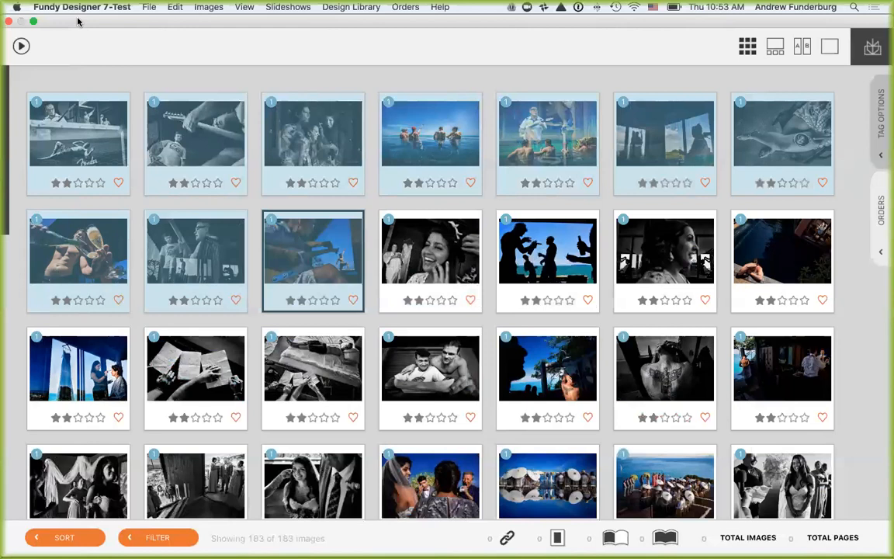
drag(78, 21, 89, 21)
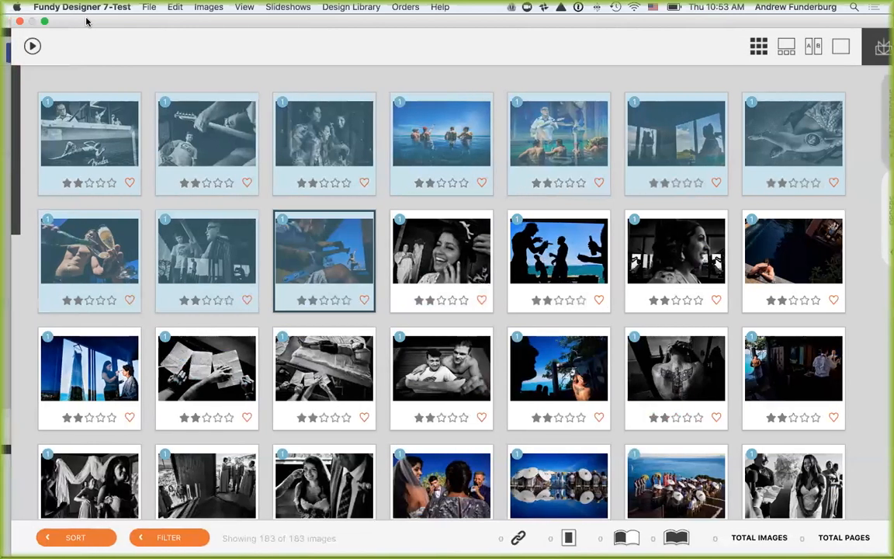
click(17, 22)
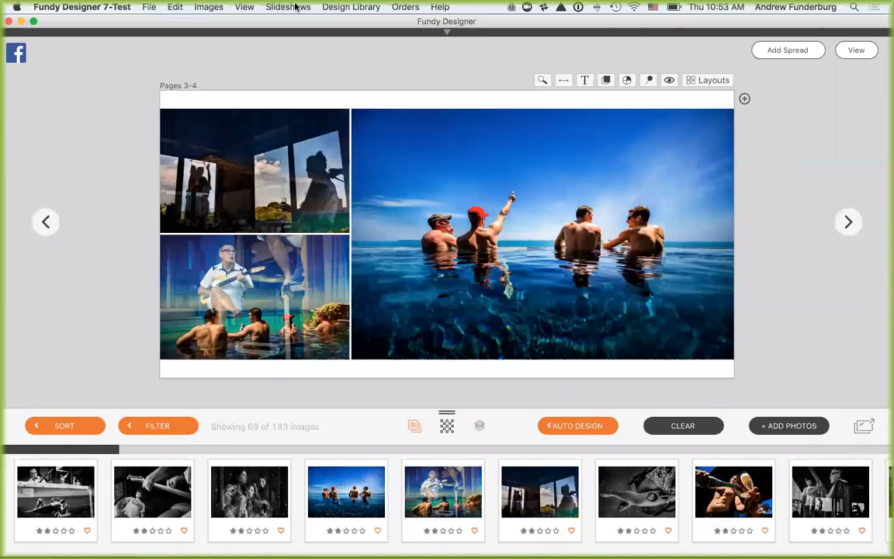
Step: Open the downloadable album designs in the Design Library and look through all types
click(328, 6)
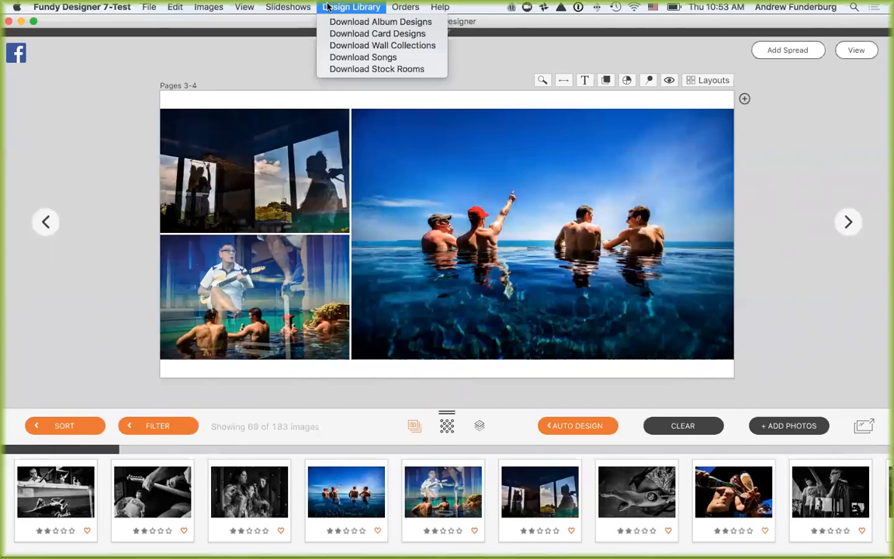
click(174, 440)
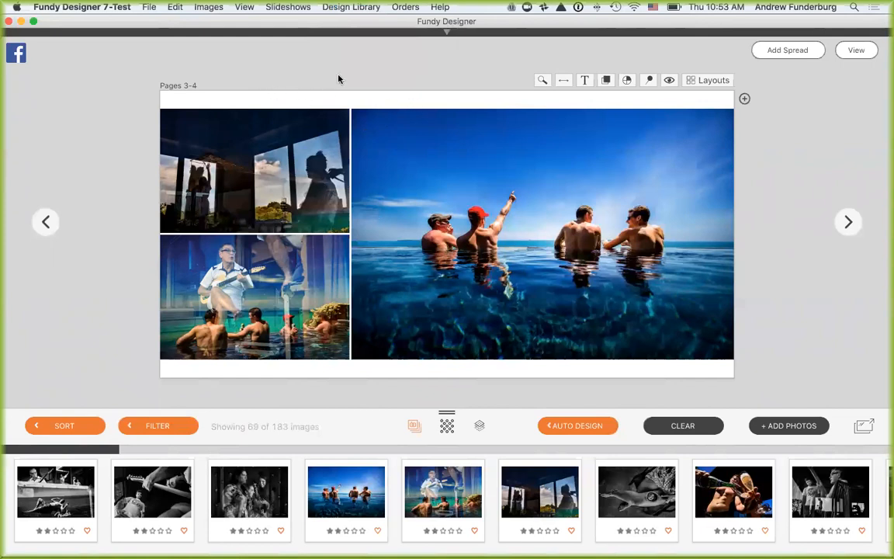
click(360, 7)
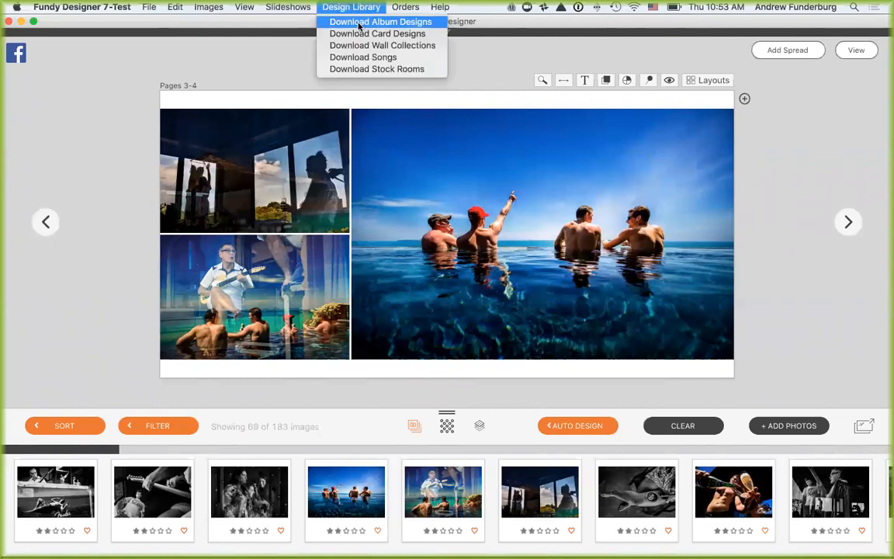
click(365, 22)
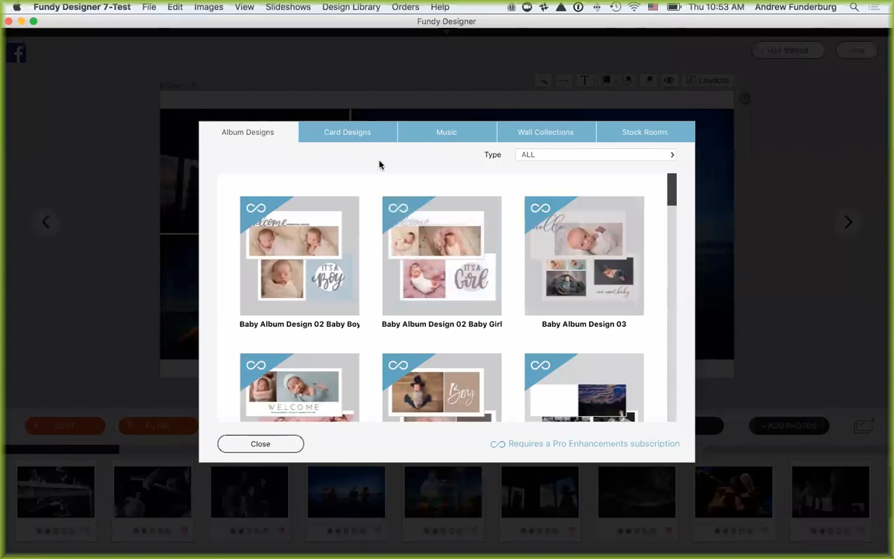
drag(672, 199, 670, 273)
scroll(670, 273, down, 3)
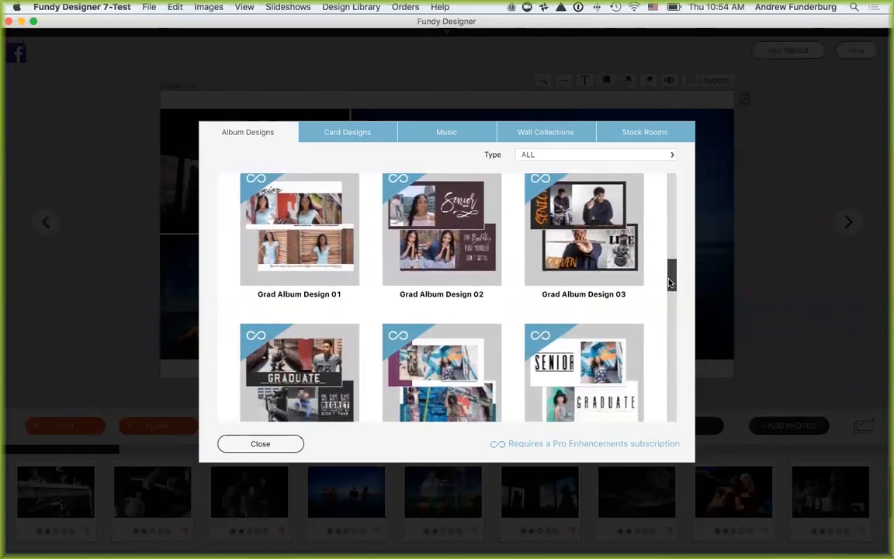
drag(671, 281, 673, 326)
mouse_move(592, 284)
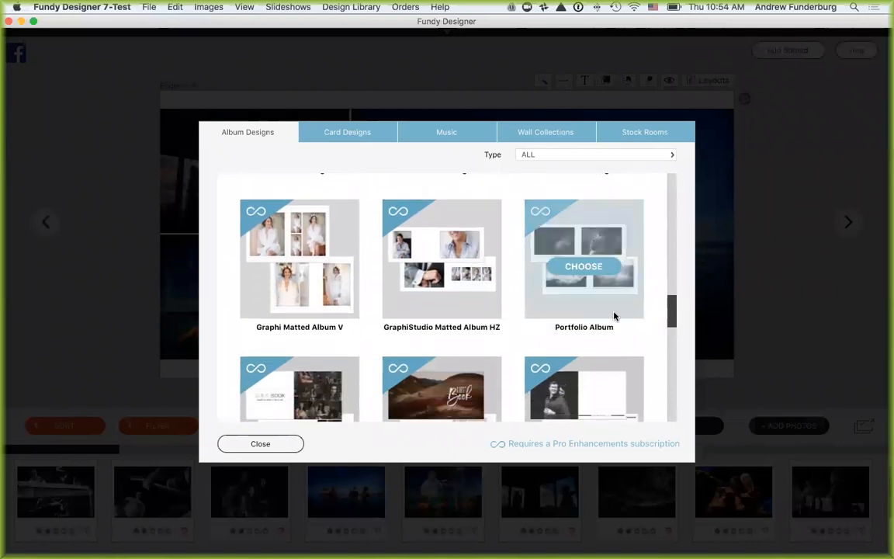
scroll(586, 290, down, 2)
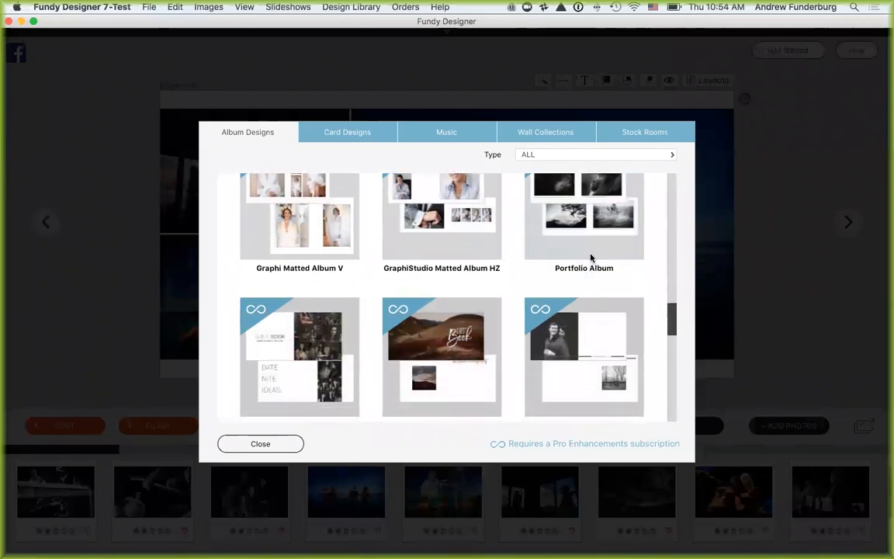
Step: Filter the album designs by Personal and by Wedding, clearing each filter, and look through all types again
click(560, 155)
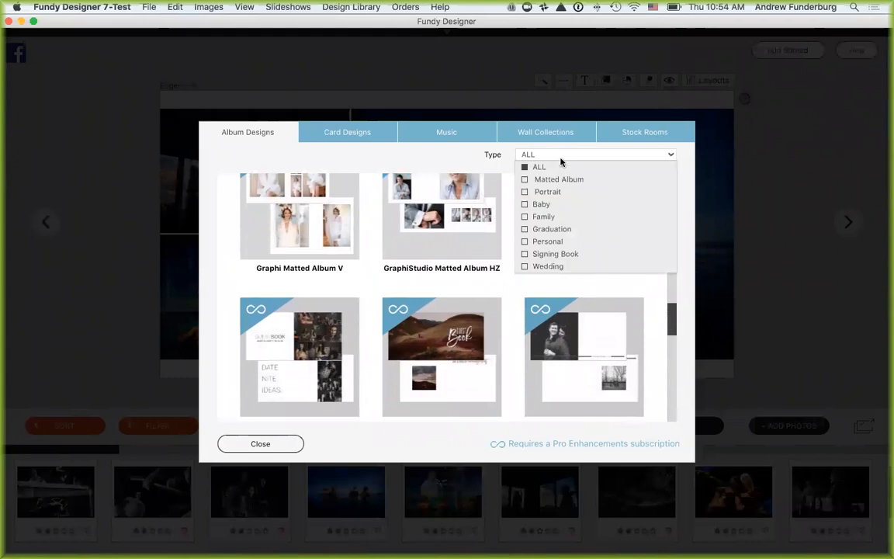
click(525, 241)
mouse_move(297, 265)
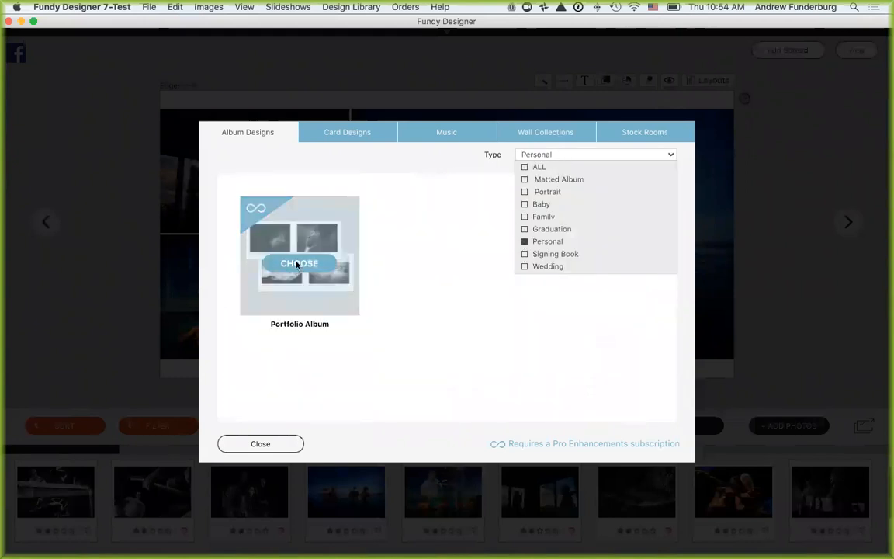
click(525, 241)
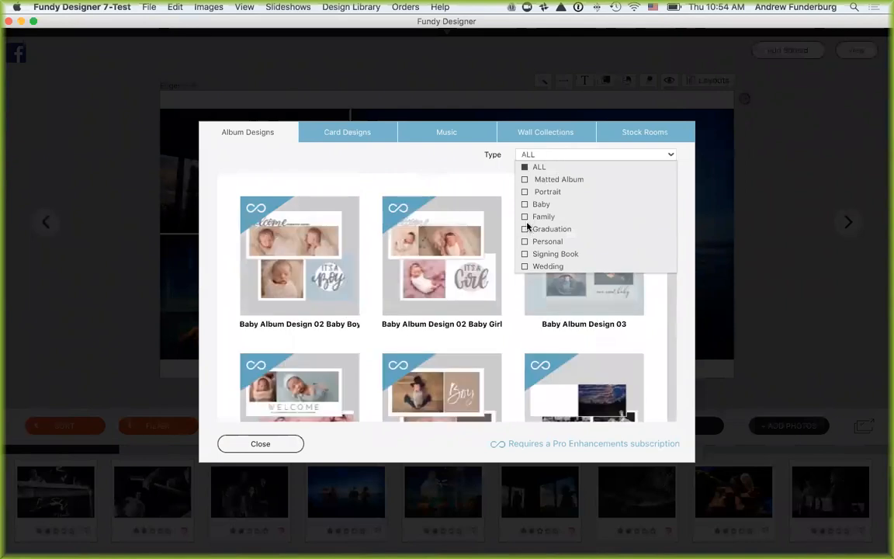
click(525, 267)
mouse_move(423, 268)
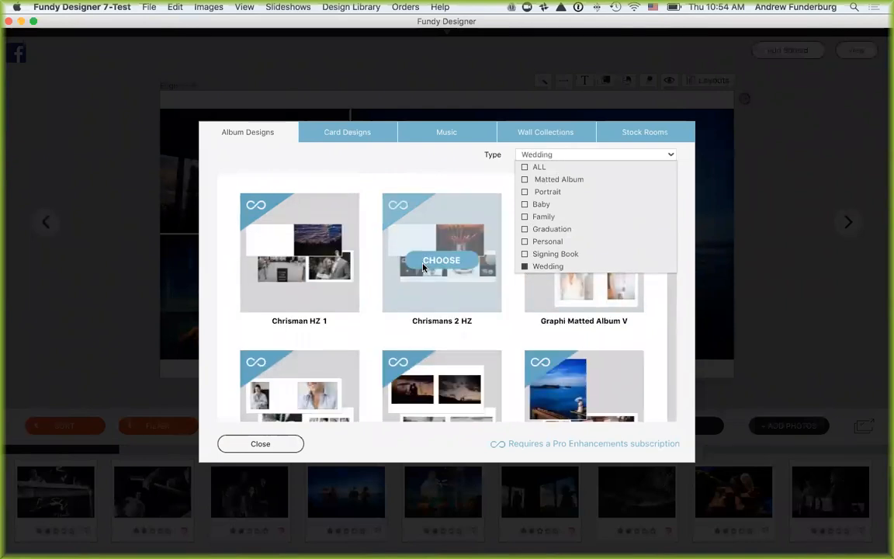
scroll(423, 268, down, 2)
scroll(426, 268, down, 3)
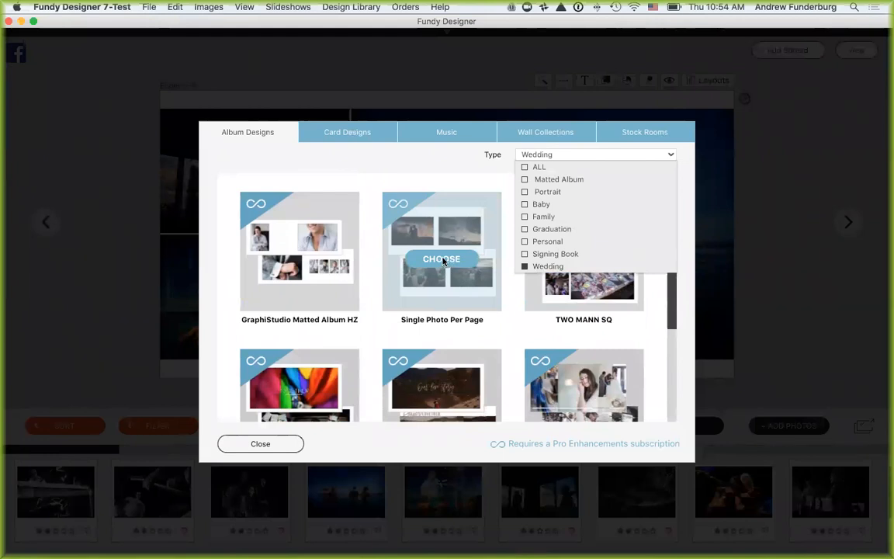
click(525, 267)
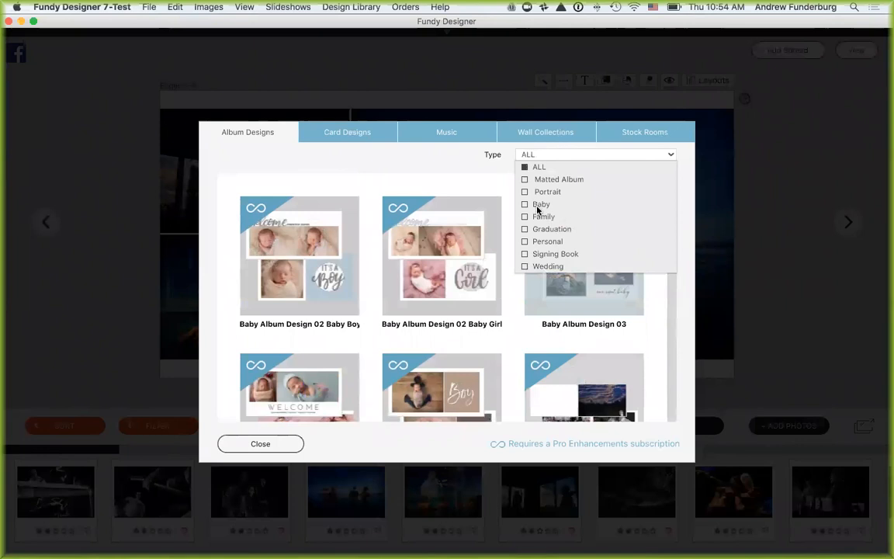
click(481, 175)
scroll(513, 222, down, 2)
scroll(513, 222, down, 3)
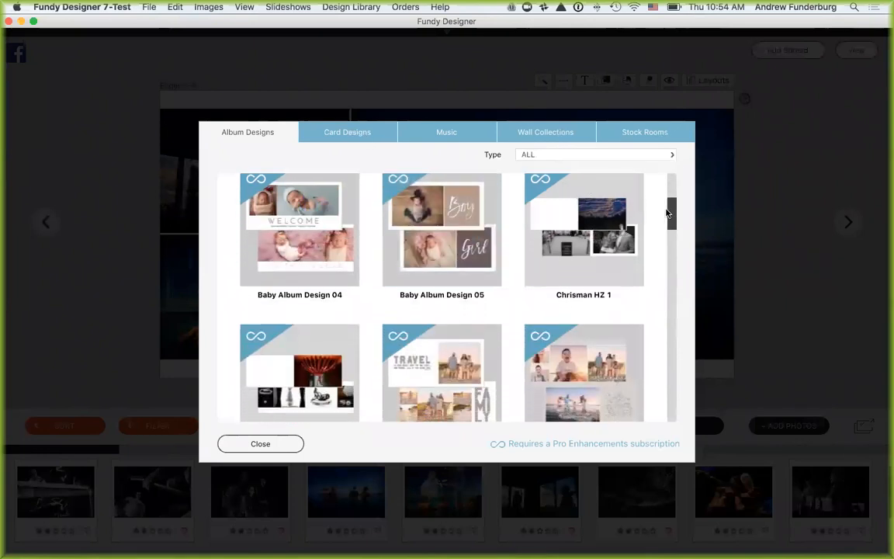
Step: Examine the downloadable card designs, from the holiday cards through the baby, grad and thank you cards
click(365, 135)
drag(667, 184, 658, 295)
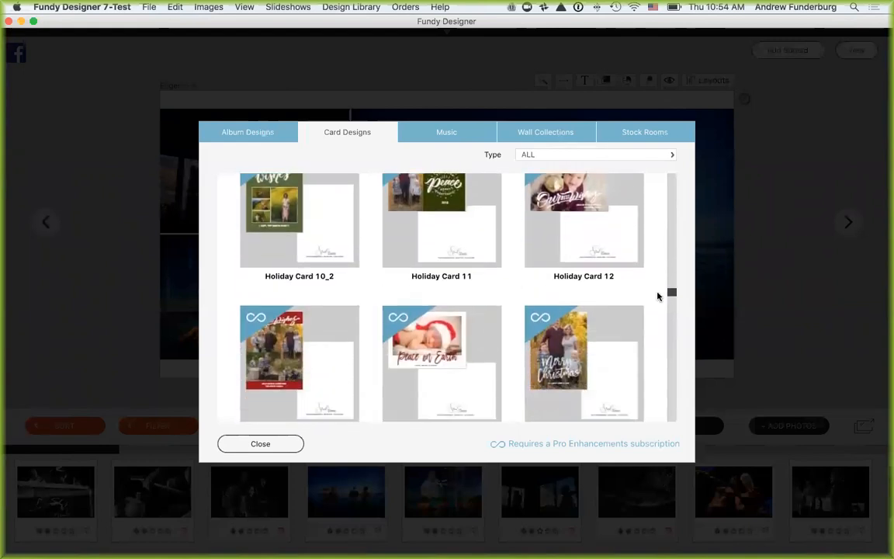
scroll(635, 275, down, 5)
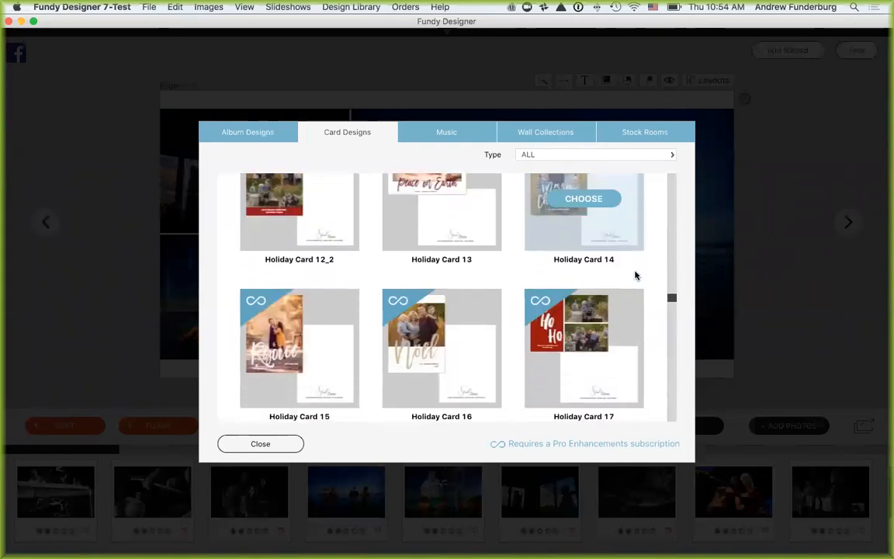
scroll(635, 276, down, 6)
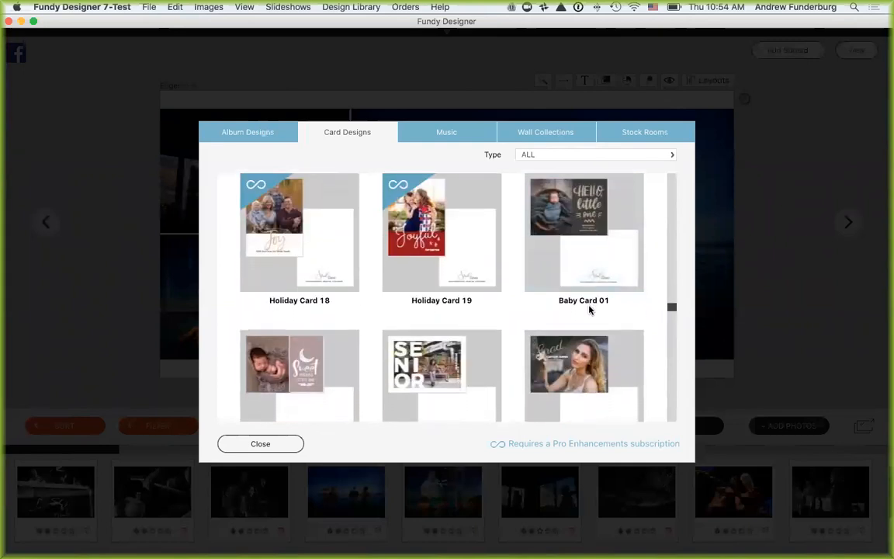
scroll(589, 310, down, 5)
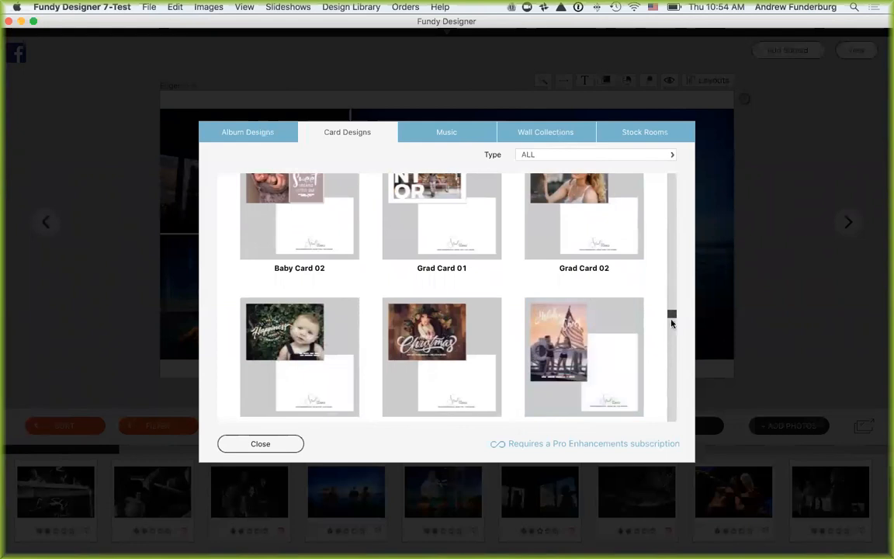
drag(673, 314, 674, 339)
drag(673, 339, 672, 398)
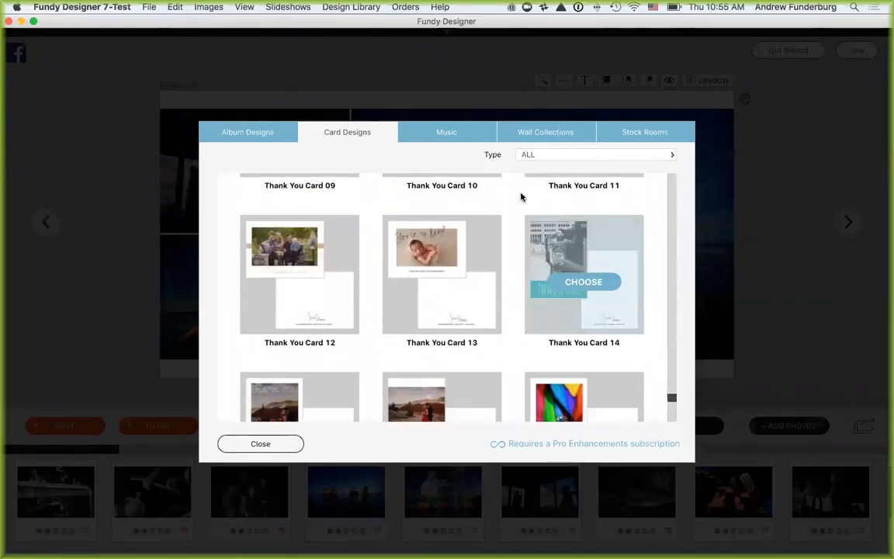
Step: Look over the downloadable music with its type filters and the downloadable wall collections, and close the Design Library
click(449, 131)
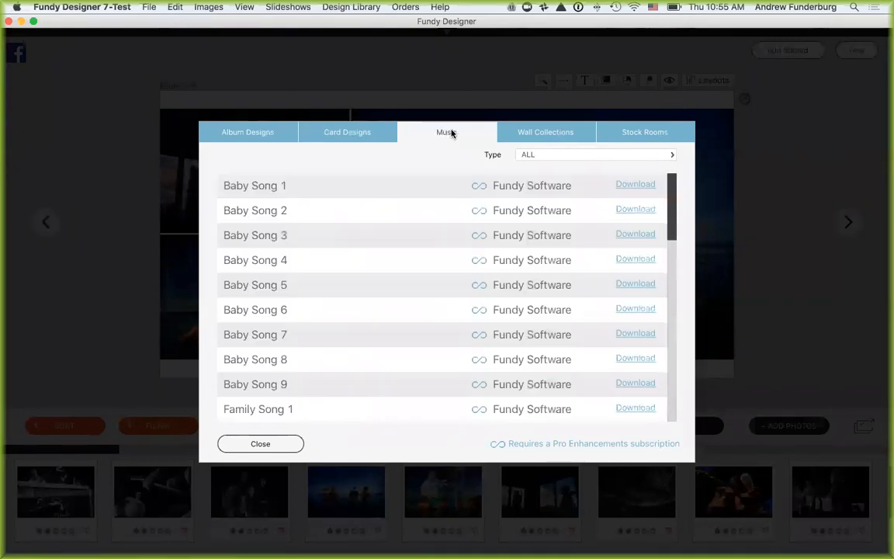
click(559, 154)
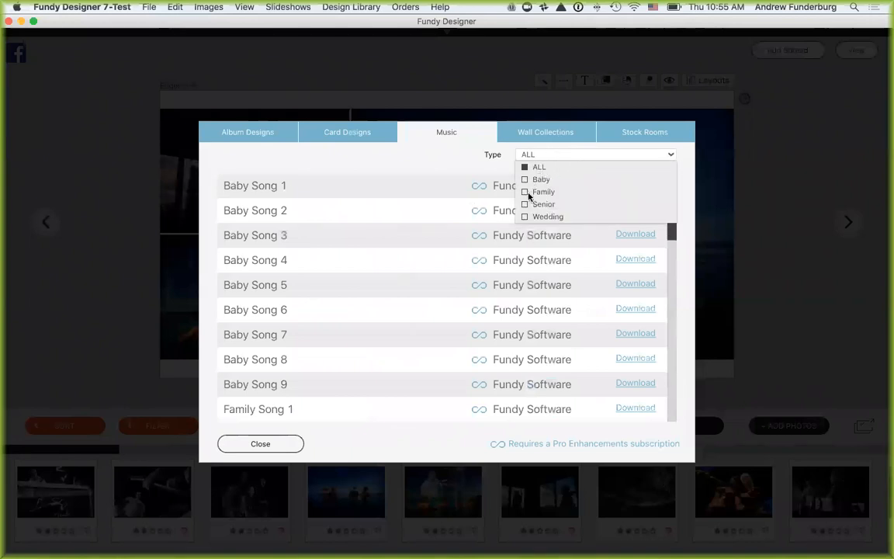
click(509, 137)
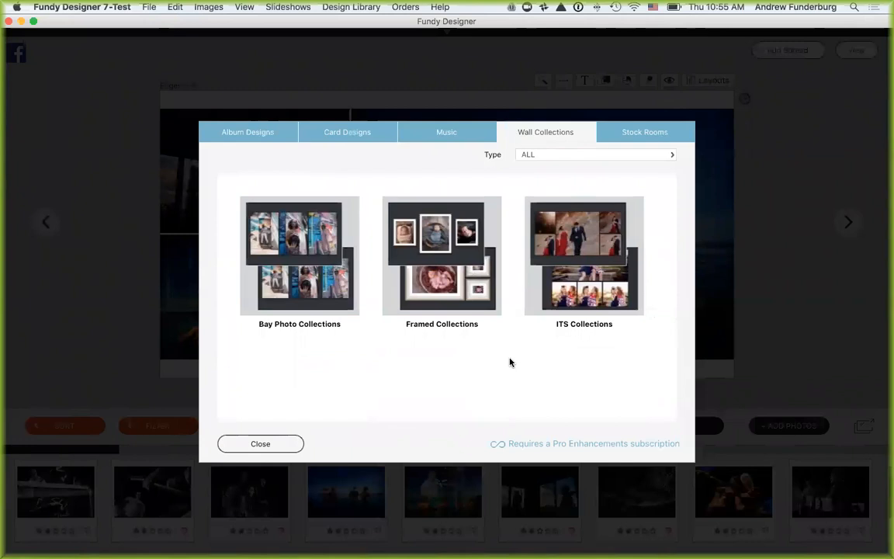
mouse_move(311, 262)
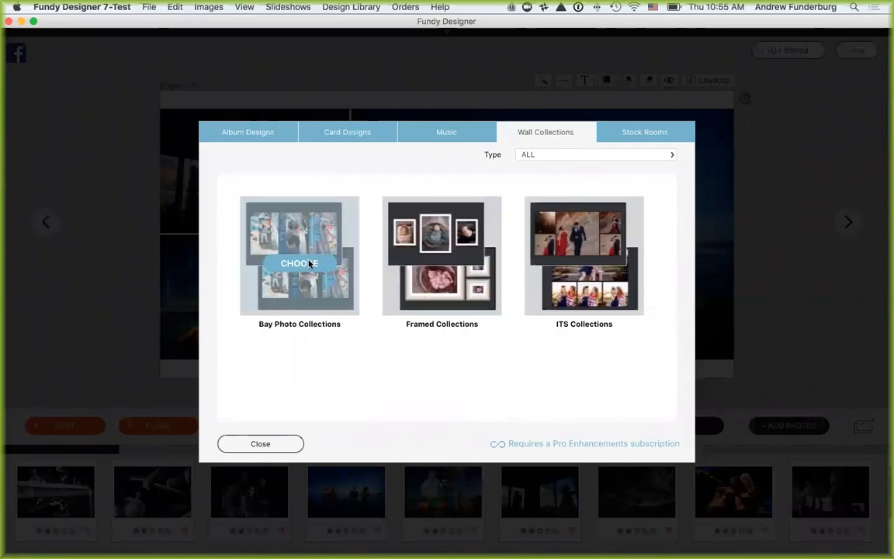
click(309, 263)
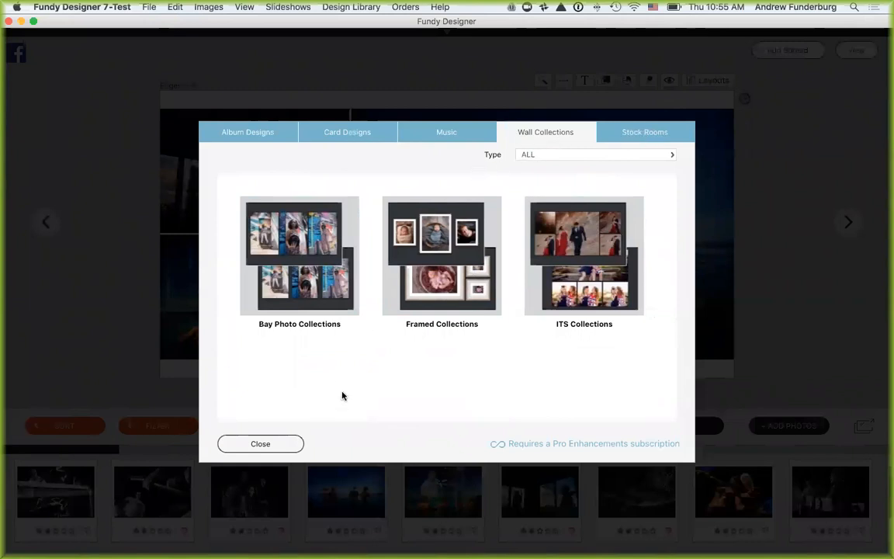
drag(672, 219, 672, 272)
click(286, 443)
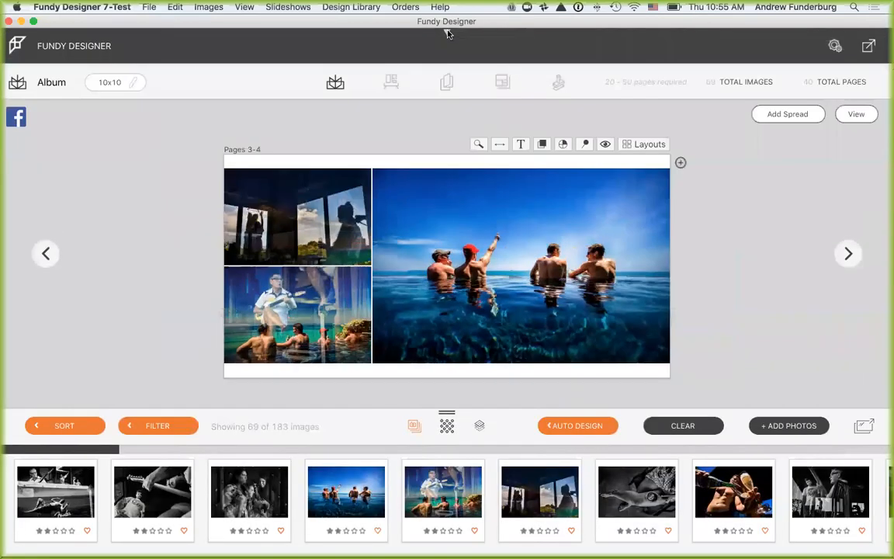
Step: Open the existing Wall art gallery and bring up the wall collection layouts for its room design
click(387, 86)
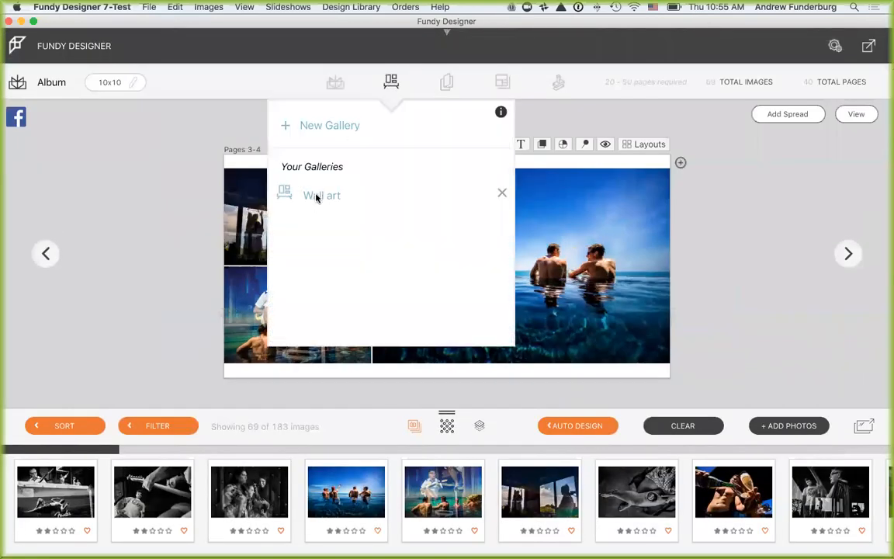
click(417, 210)
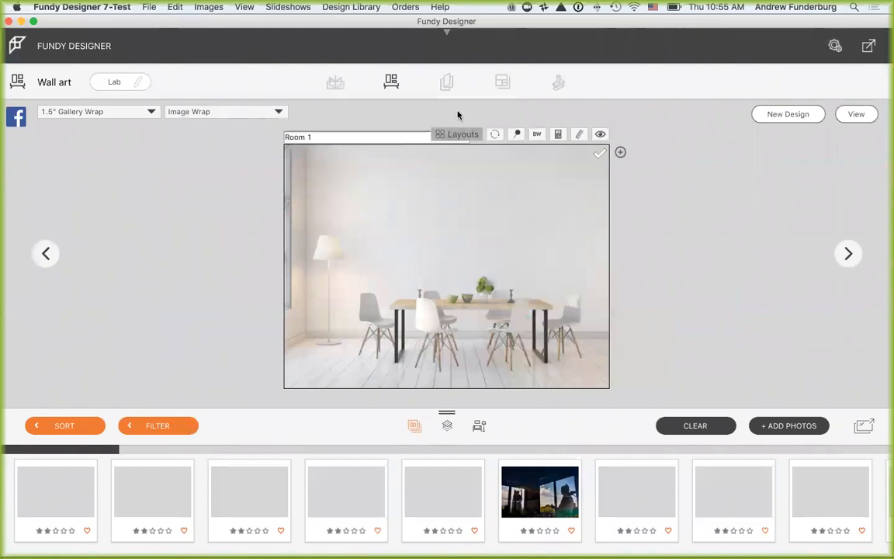
click(458, 134)
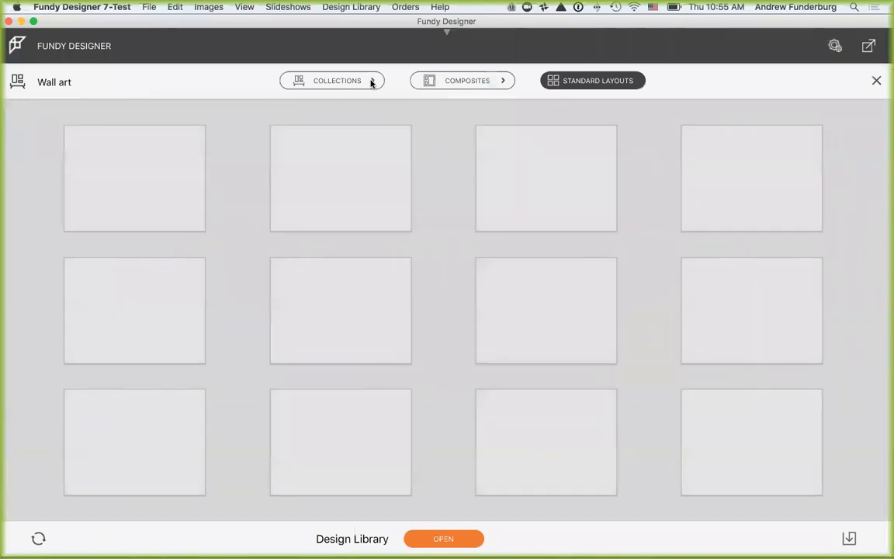
click(371, 83)
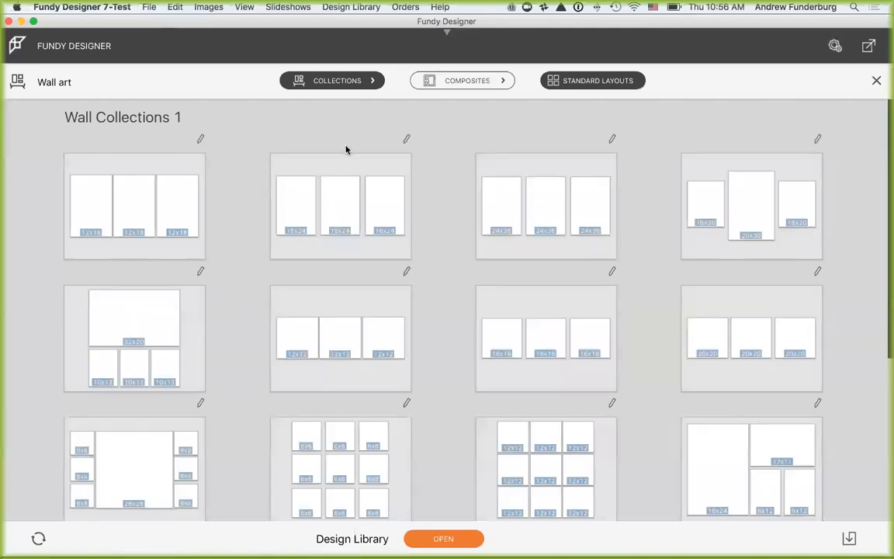
Step: Apply the Wall Collections 1 layout with a 32x20 piece above three 10x10 pieces to Room 1, and collapse the header to enlarge the room
scroll(346, 148, down, 5)
scroll(346, 148, down, 5)
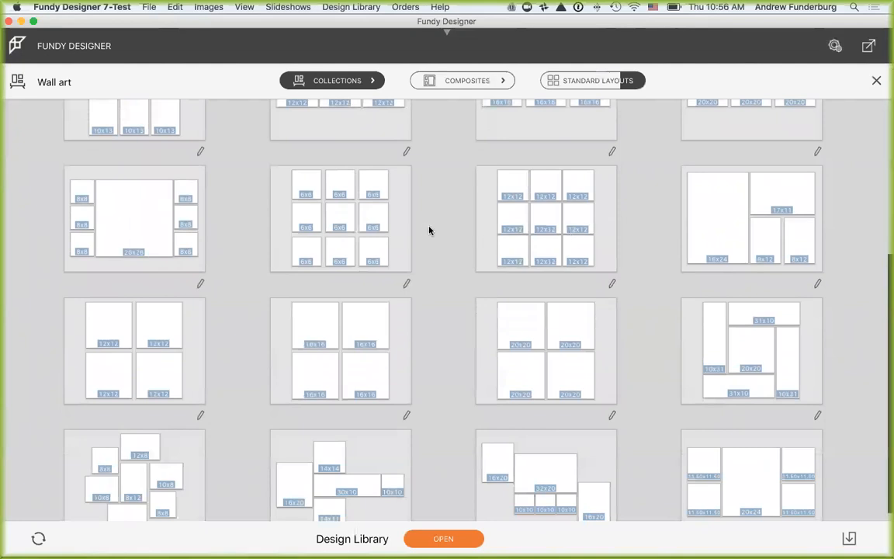
scroll(430, 230, down, 1)
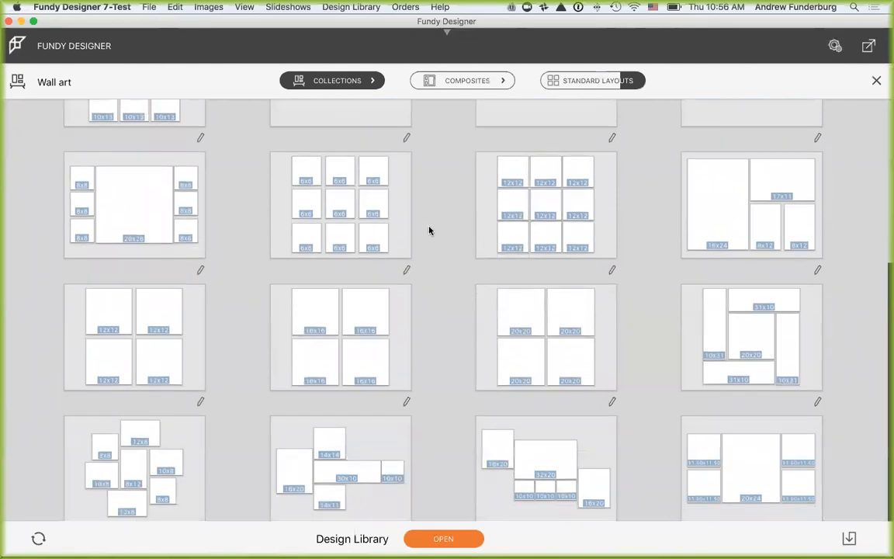
double_click(549, 465)
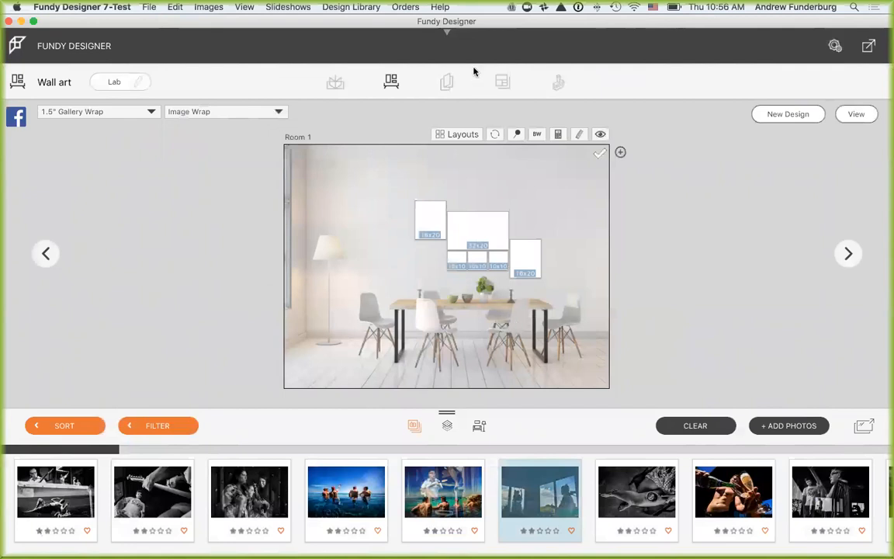
click(447, 34)
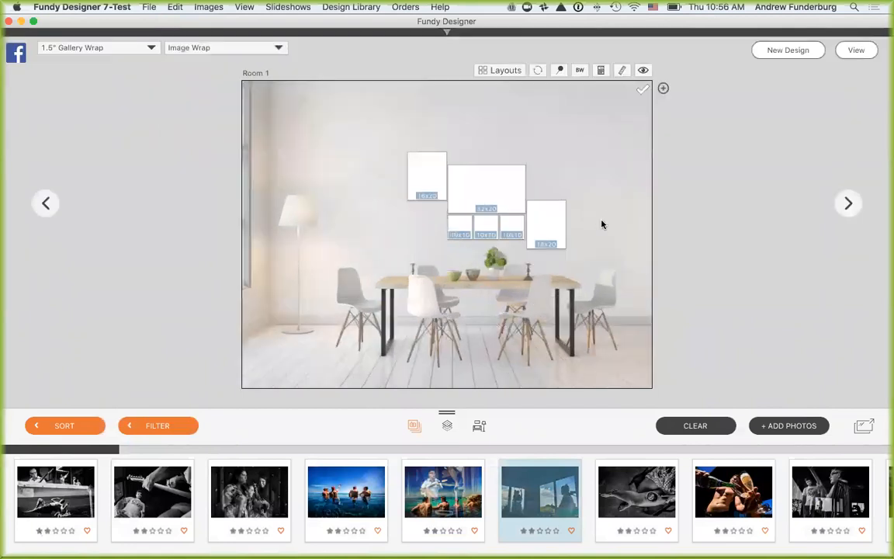